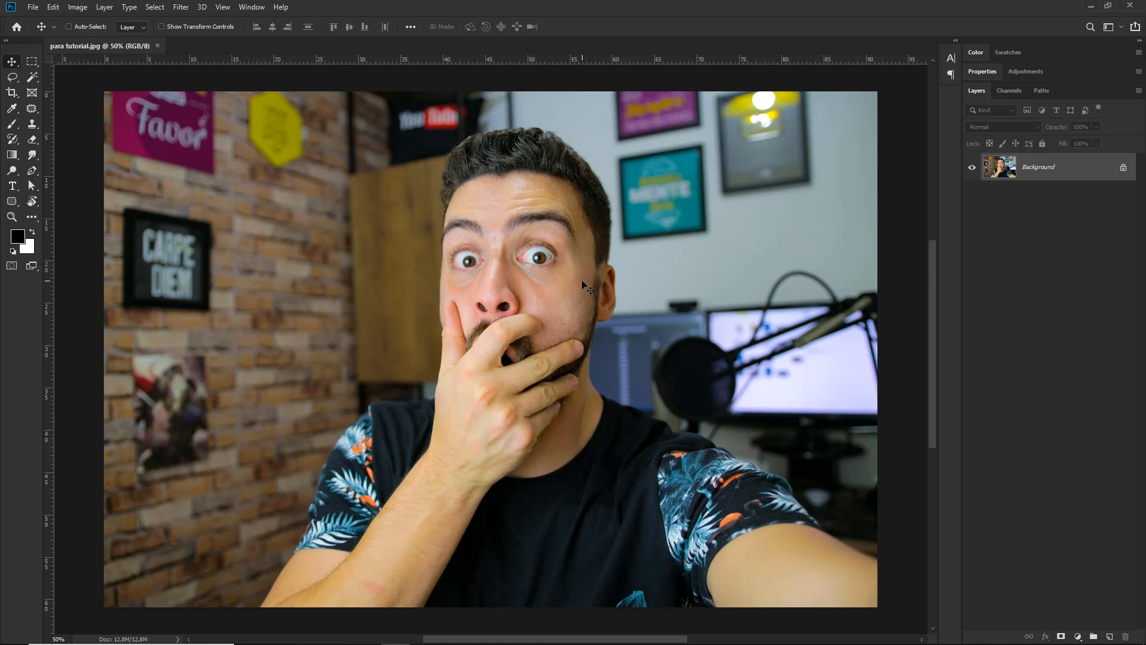
{"action": "key", "text": "ctrl+alt+d"}
{"action": "mouse_move", "coordinate": [903, 311]}
{"action": "left_mouse_down"}
{"action": "mouse_move", "coordinate": [1119, 23]}
{"action": "mouse_move", "coordinate": [1122, 39]}
{"action": "left_mouse_up"}
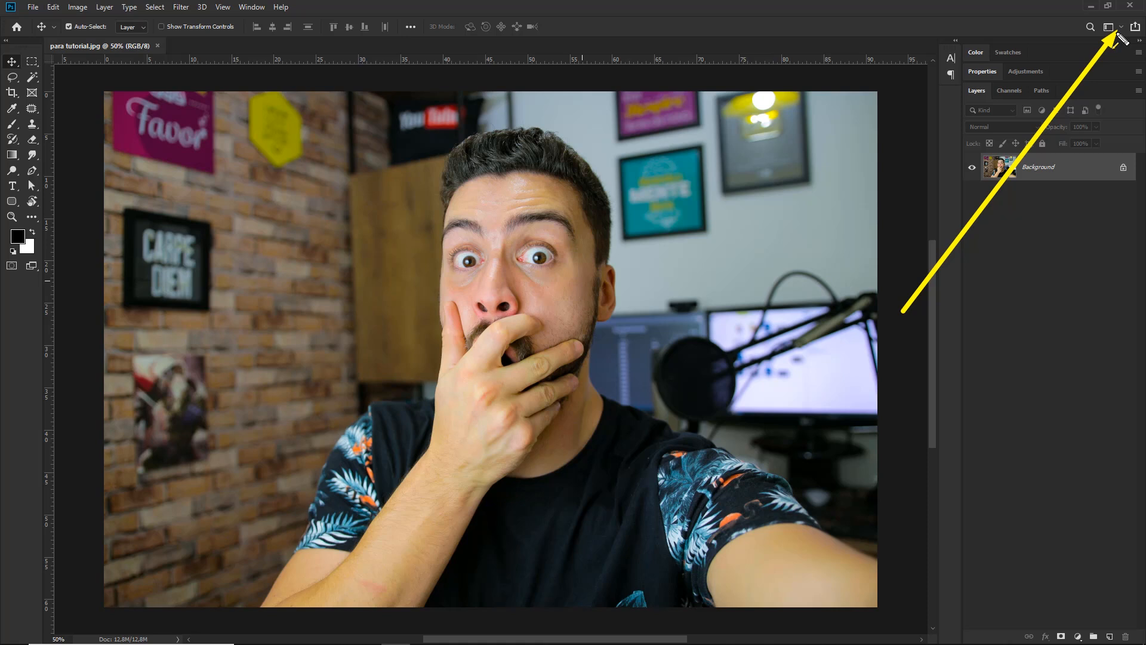
{"action": "key", "text": "Escape"}
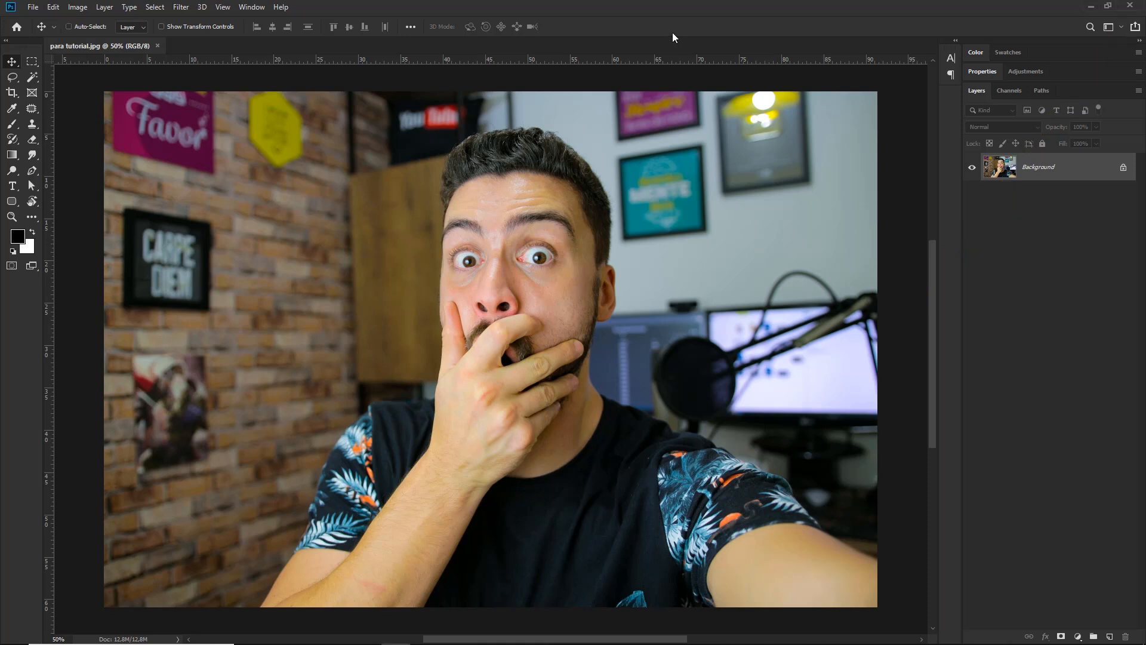
{"action": "key", "text": "z"}
{"action": "left_click_drag", "start_coordinate": [553, 275], "coordinate": [617, 270]}
{"action": "key", "text": "v"}
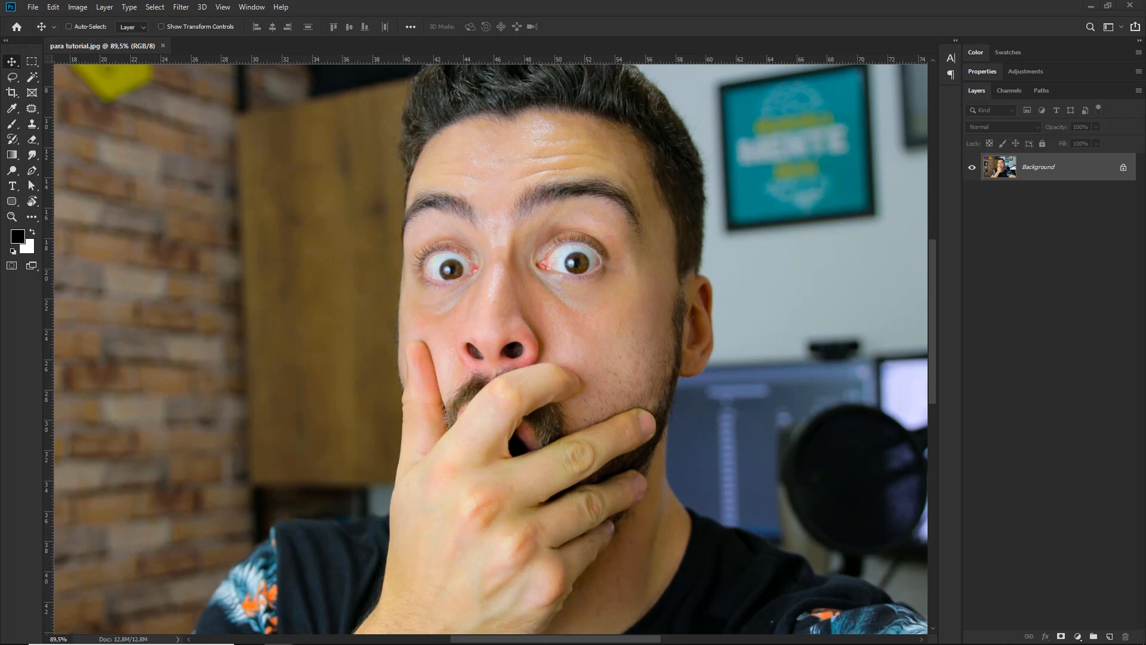
Preview the resource images brilho 2.jpg, brilho.jpg and veias.jpg from the "11 olho branco iluminado" folder in the photo viewer
{"action": "key", "text": "super+e"}
{"action": "key", "text": "alt+F4"}
{"action": "left_click_drag", "start_coordinate": [1145, 239], "coordinate": [507, 98]}
{"action": "left_click", "coordinate": [588, 201]}
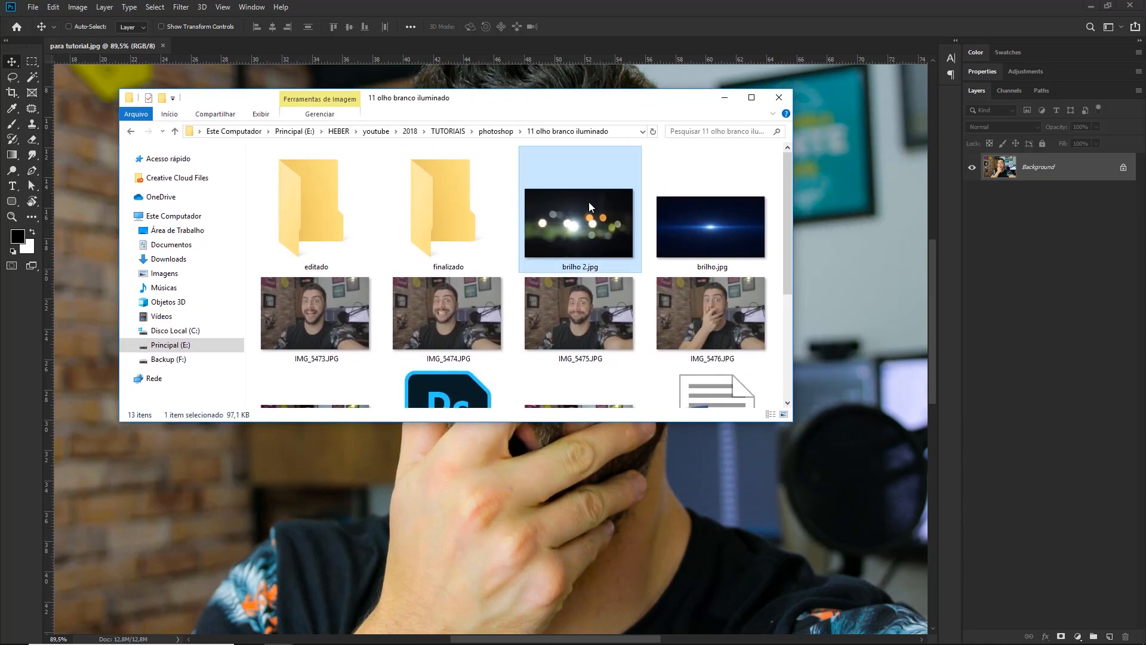
{"action": "double_click", "coordinate": [588, 202]}
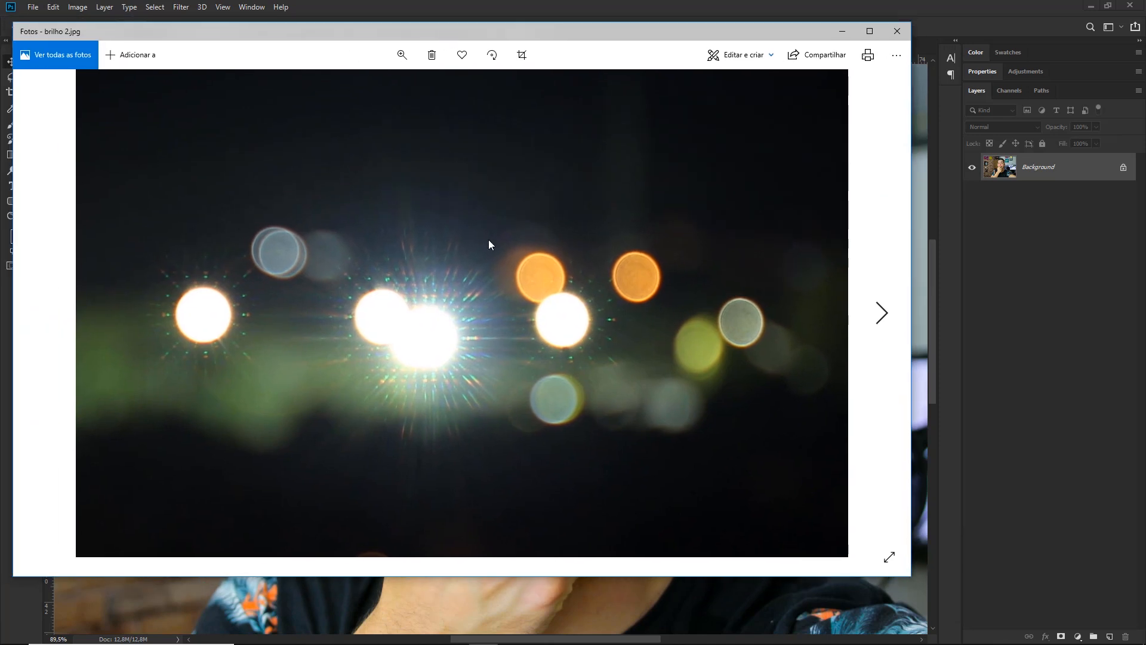
{"action": "key", "text": "Right"}
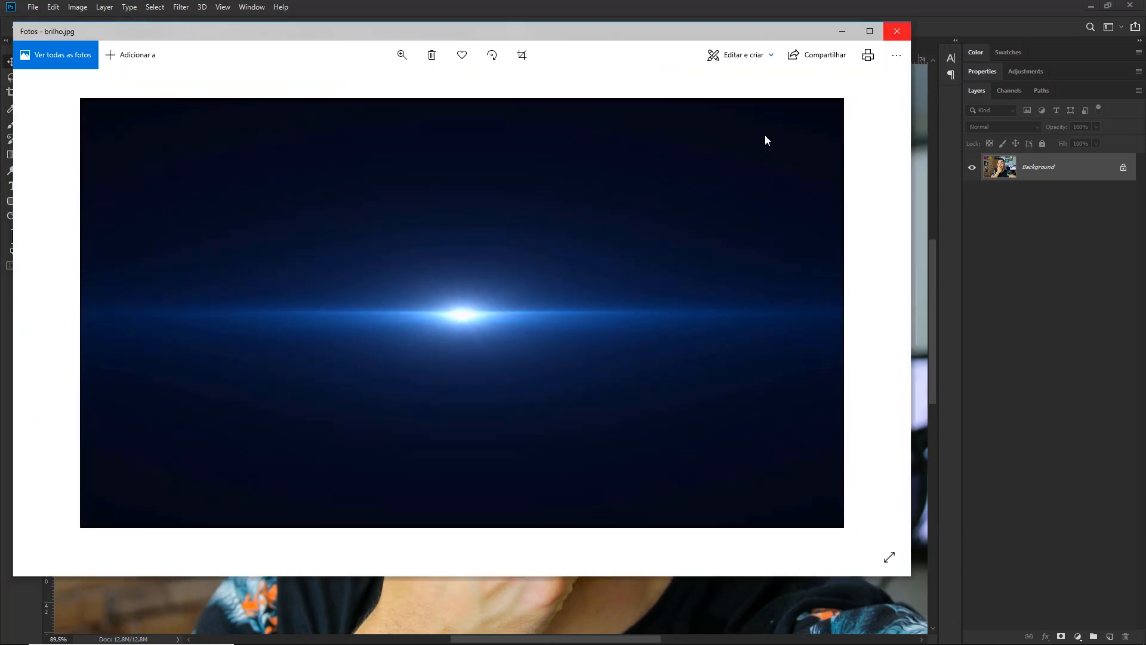
{"action": "left_click", "coordinate": [897, 31]}
{"action": "left_click_drag", "start_coordinate": [785, 219], "coordinate": [781, 308]}
{"action": "double_click", "coordinate": [328, 368]}
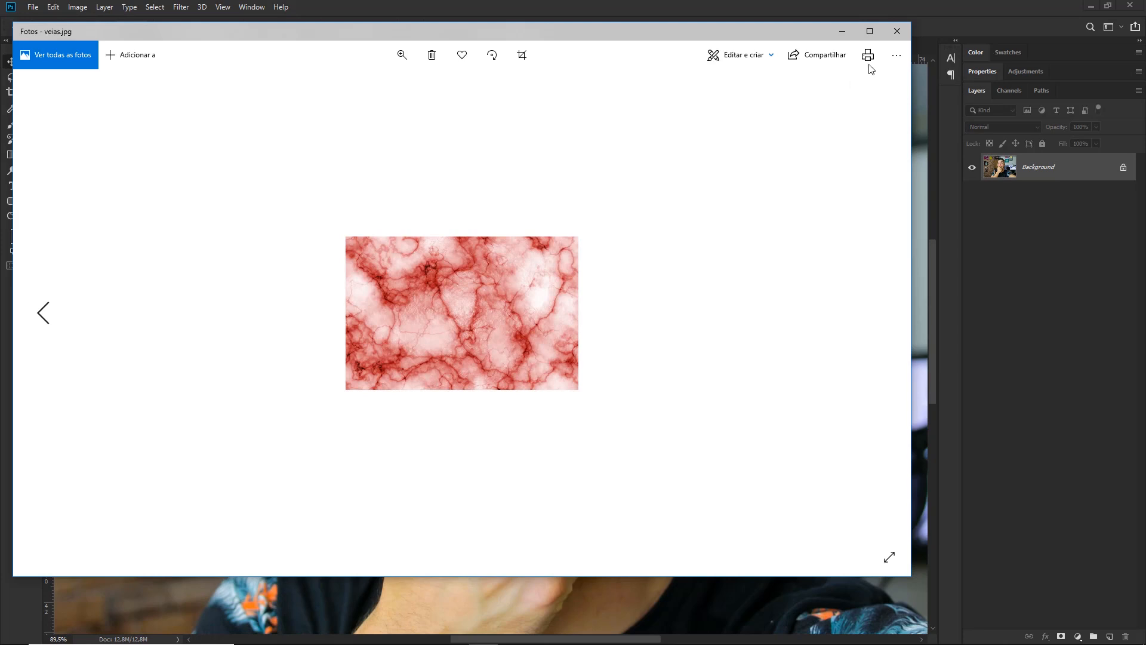
{"action": "left_click", "coordinate": [897, 31]}
{"action": "left_click_drag", "start_coordinate": [629, 98], "coordinate": [1145, 136]}
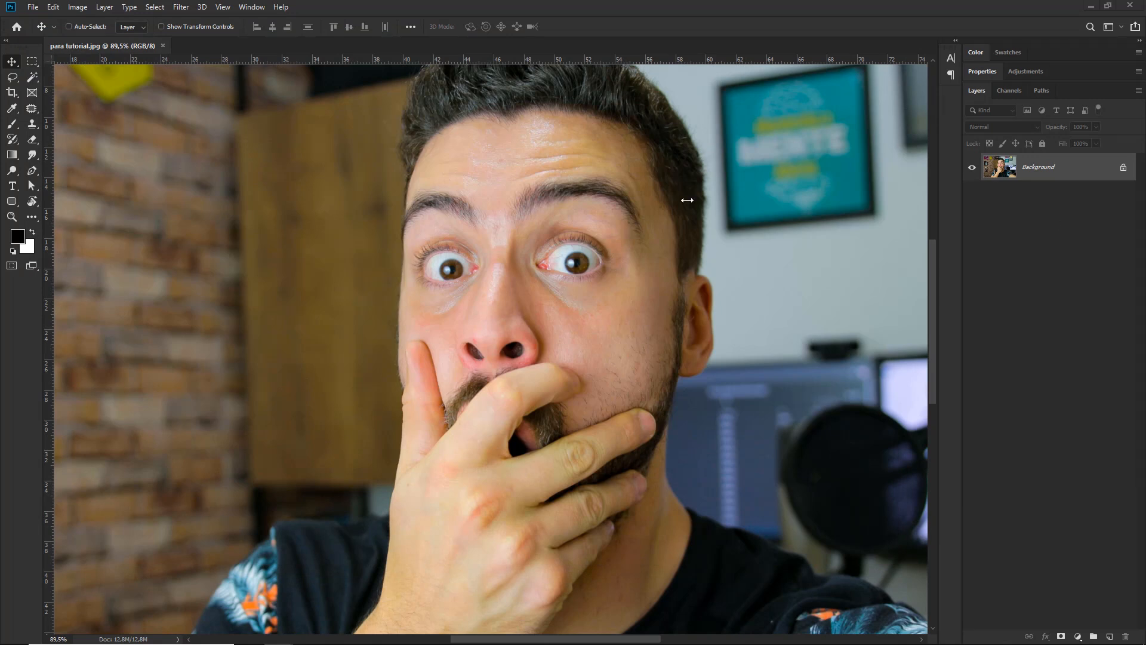
Activate the Pen tool for working on the eyes and set its drawing mode to Shape
{"action": "key", "text": "z"}
{"action": "left_click", "coordinate": [579, 306]}
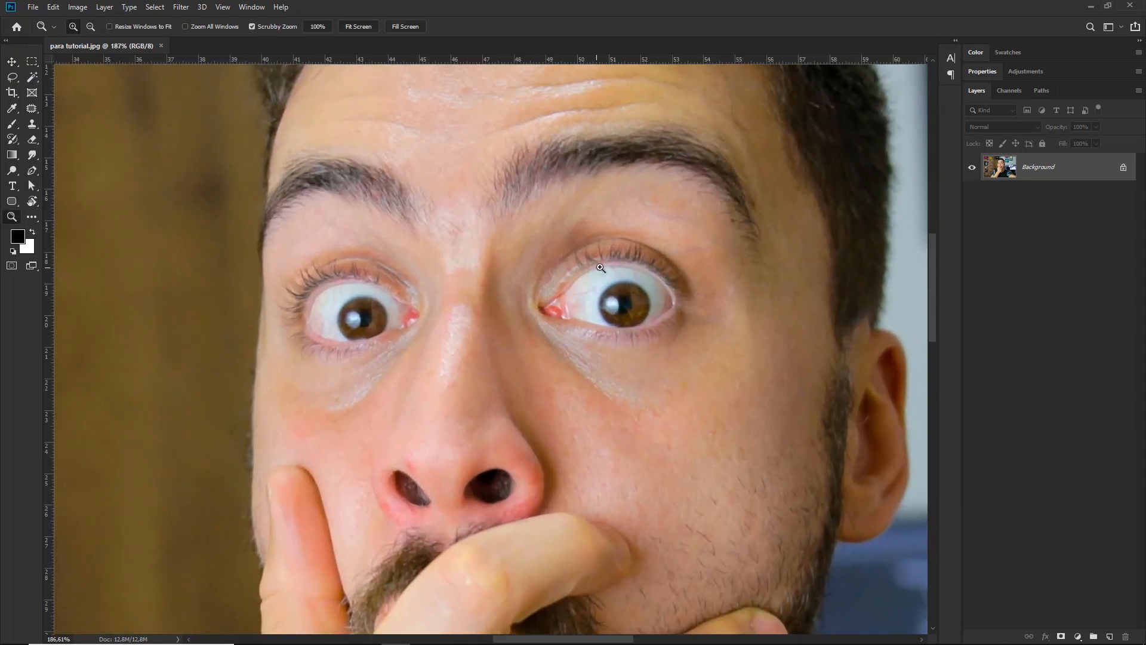
{"action": "left_click", "coordinate": [627, 292]}
{"action": "key", "text": "v"}
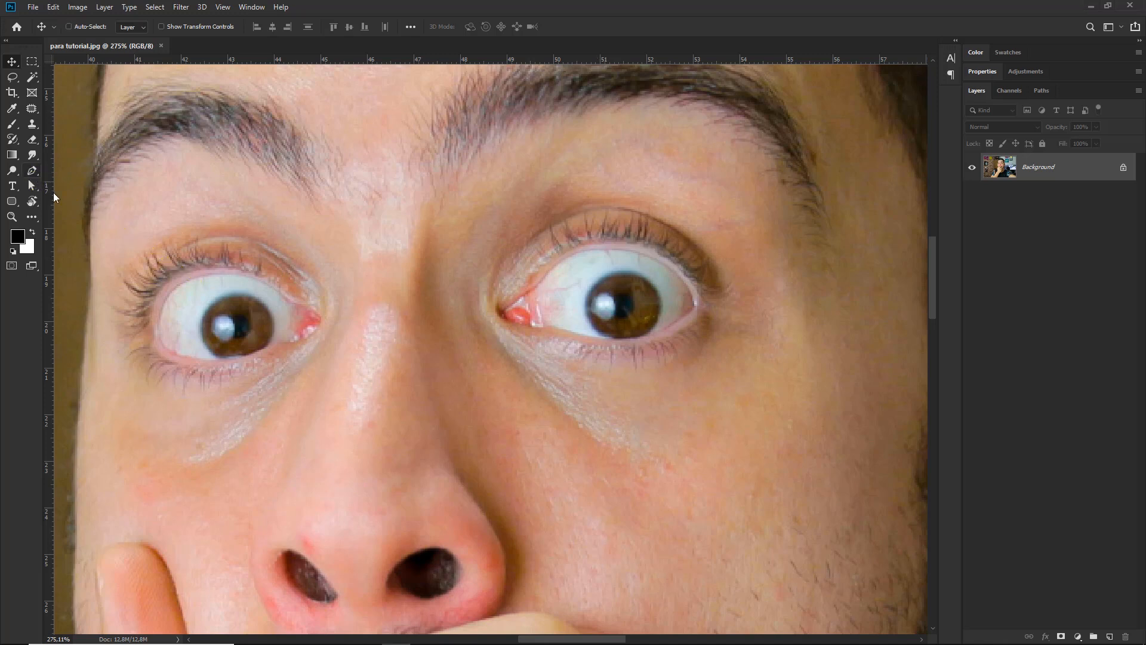
{"action": "left_click", "coordinate": [32, 172]}
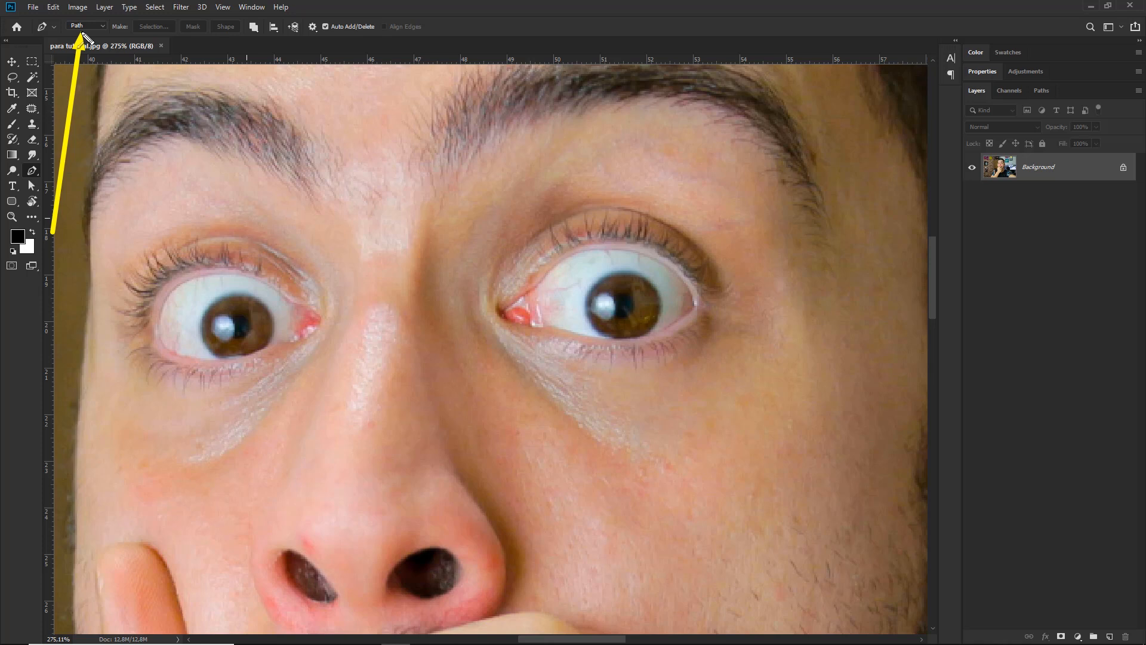
{"action": "left_click", "coordinate": [81, 27]}
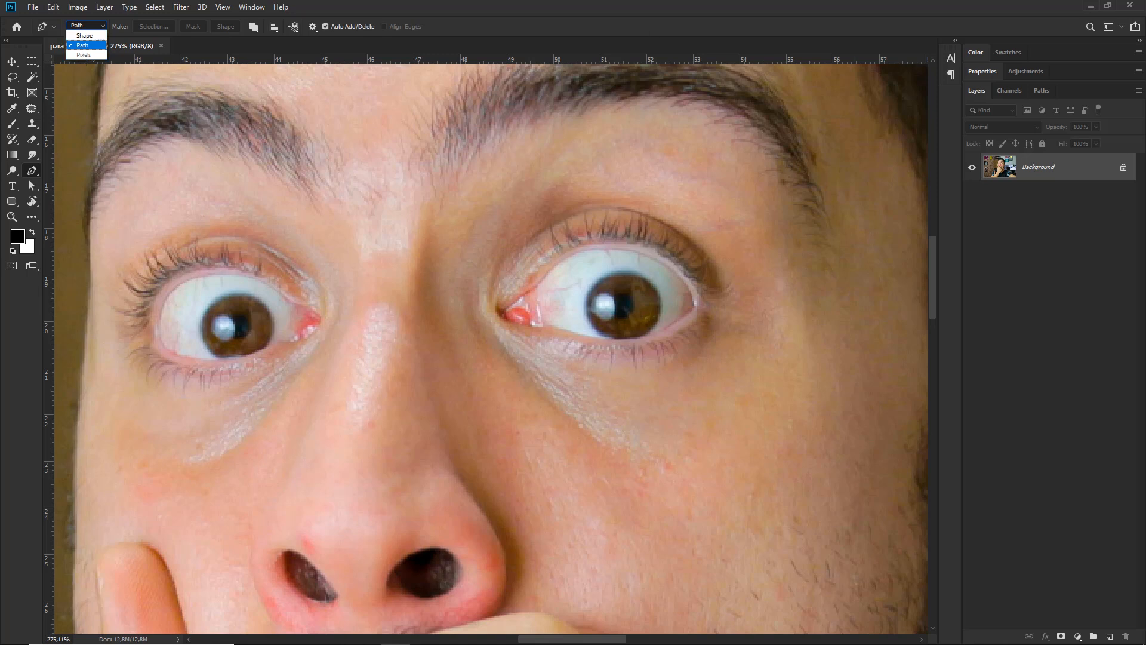
{"action": "left_click", "coordinate": [83, 45]}
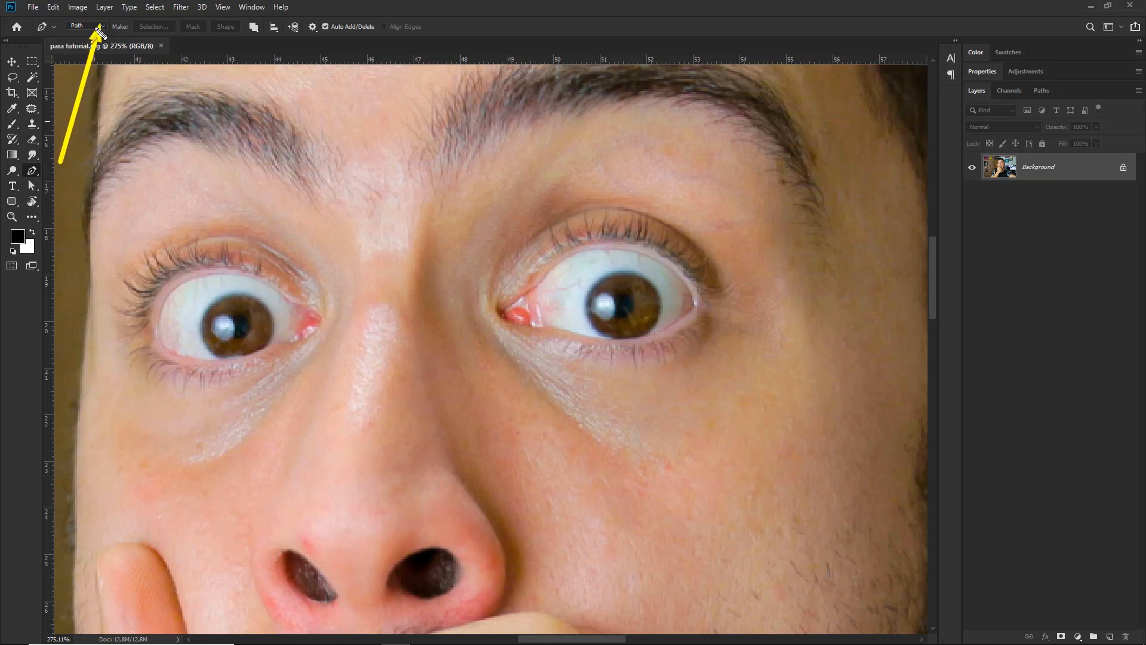
{"action": "left_click", "coordinate": [102, 29]}
{"action": "left_click", "coordinate": [83, 34]}
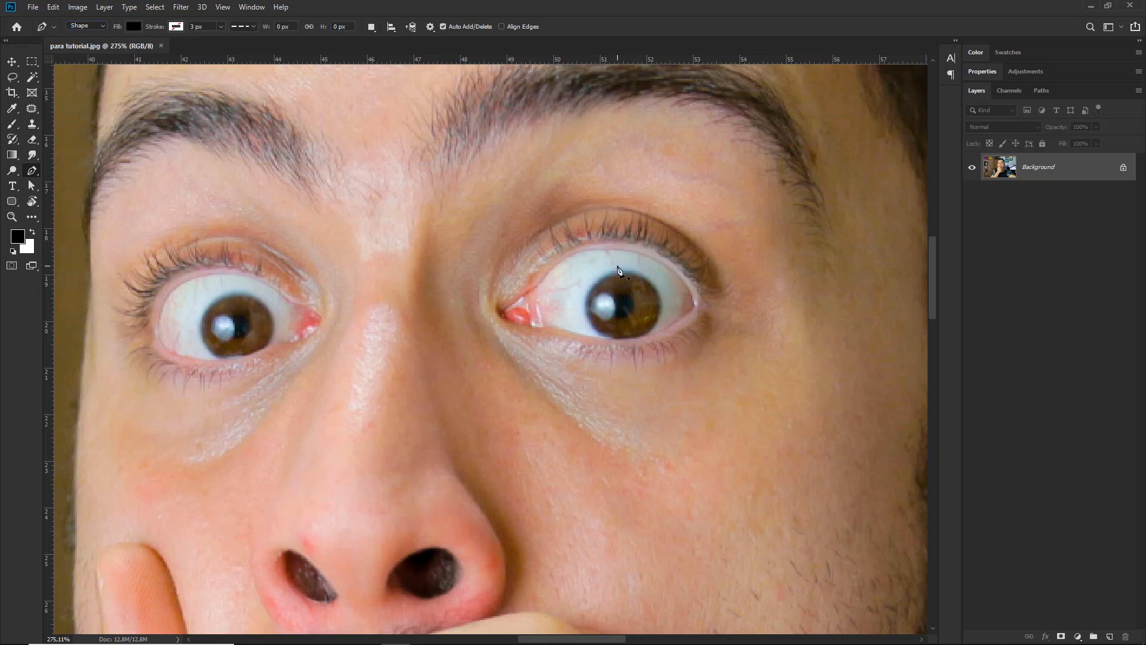
Set the Pen tool's shape fill to white and its stroke to no color
{"action": "key", "text": "z"}
{"action": "left_click_drag", "start_coordinate": [636, 306], "coordinate": [674, 338]}
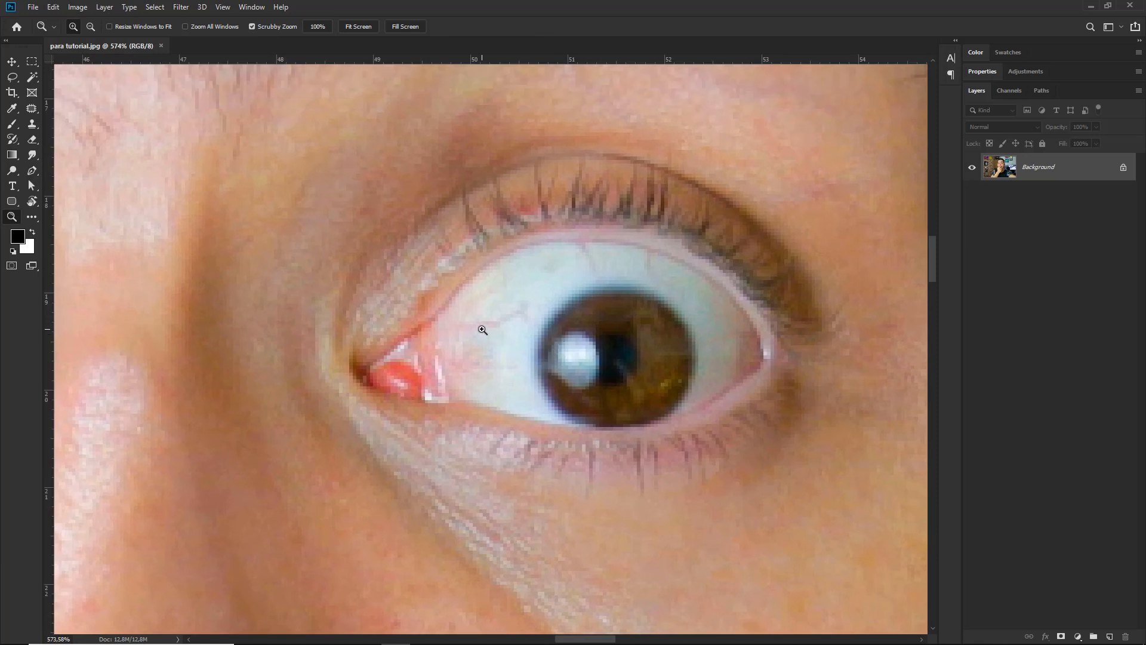
{"action": "key", "text": "p"}
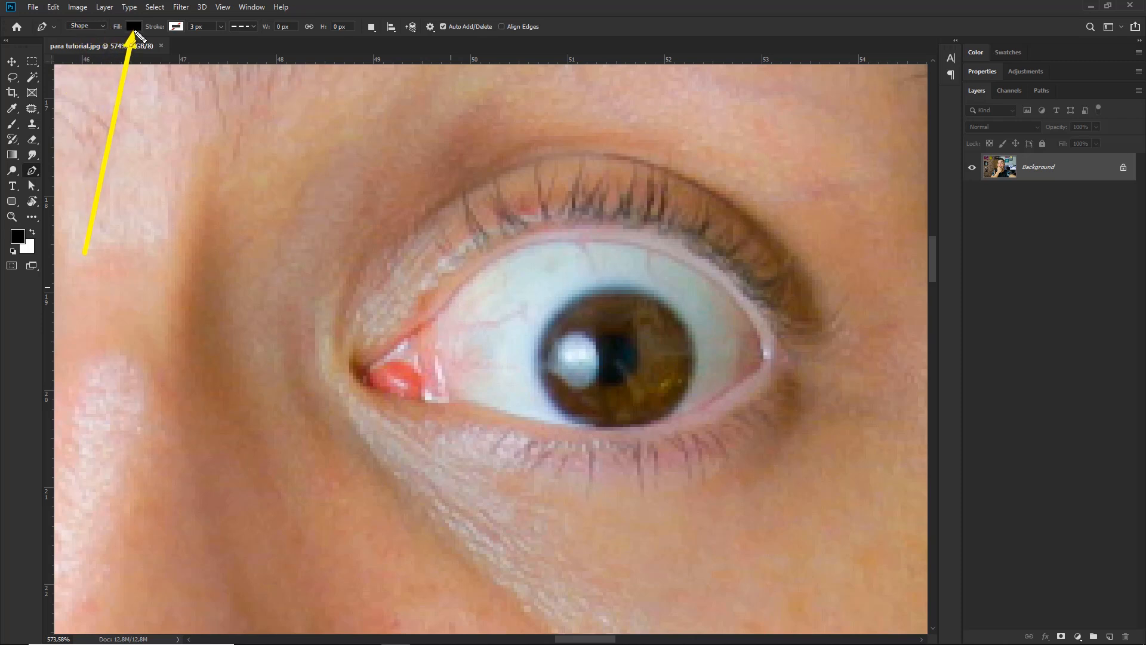
{"action": "left_click", "coordinate": [135, 28]}
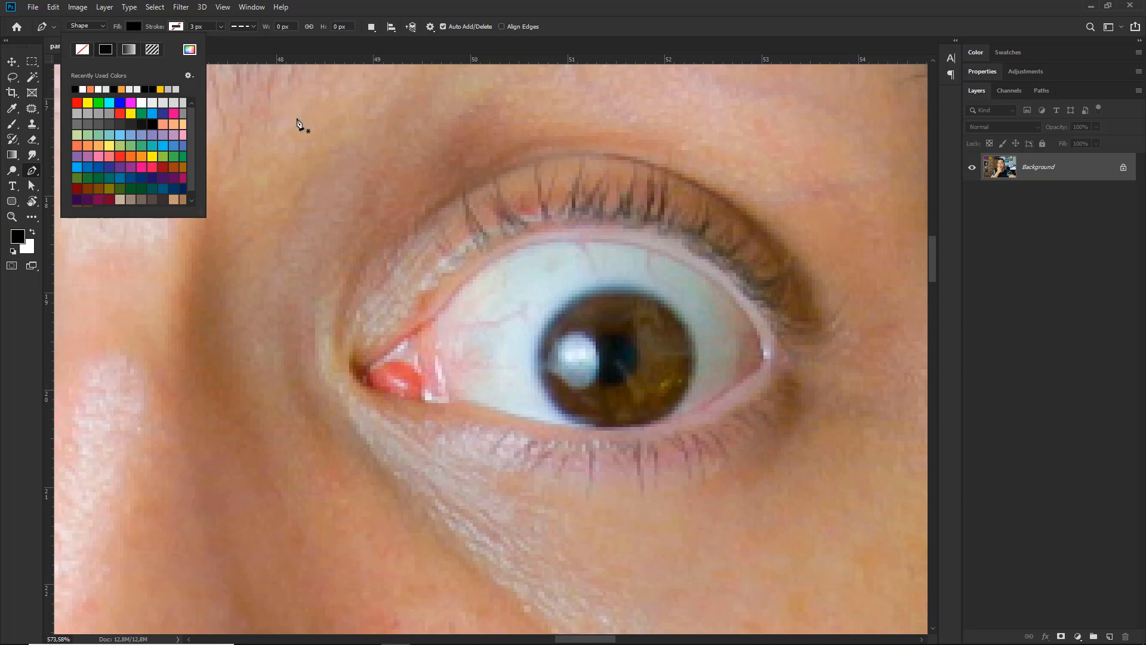
{"action": "left_click", "coordinate": [142, 102]}
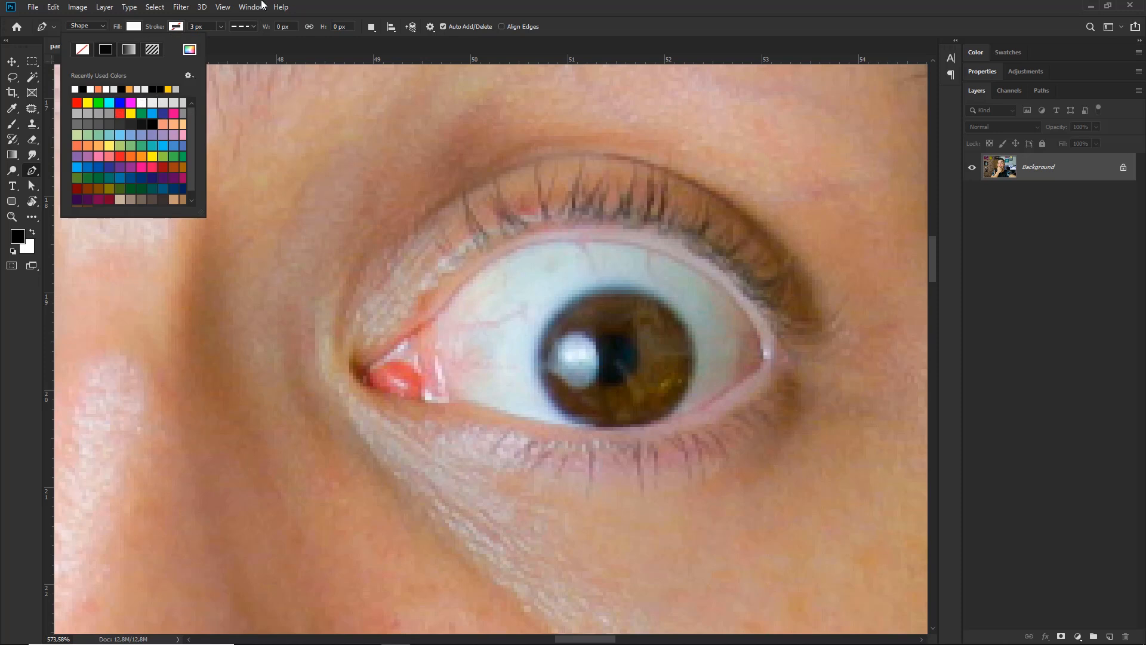
{"action": "left_click", "coordinate": [261, 5]}
{"action": "left_click", "coordinate": [394, 5]}
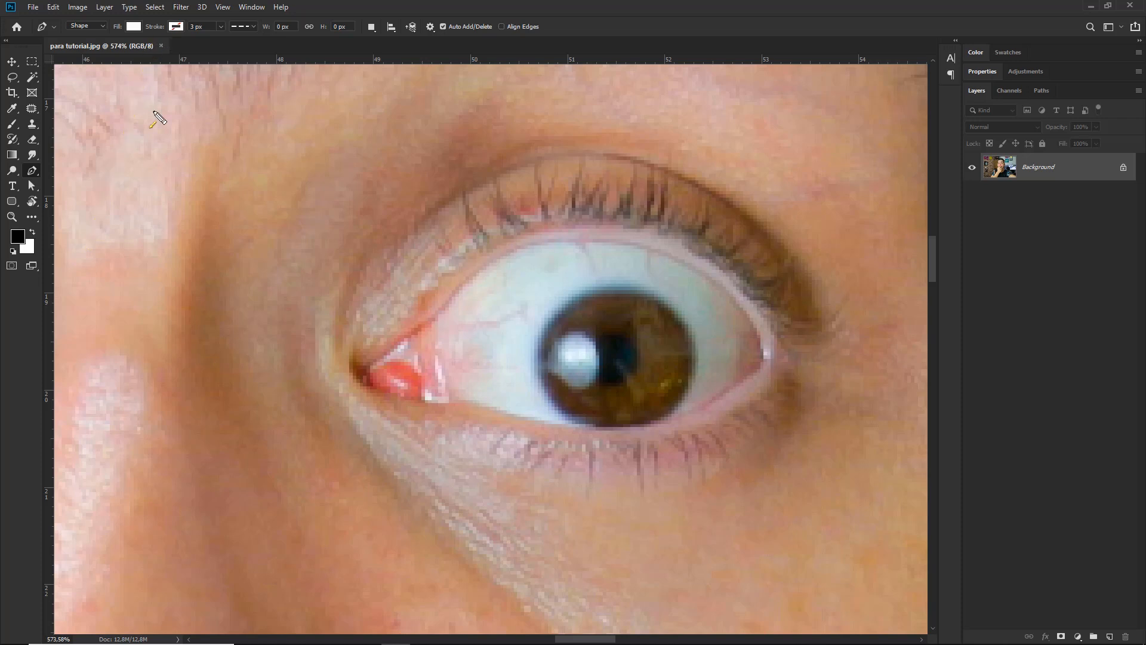
{"action": "left_click", "coordinate": [176, 27]}
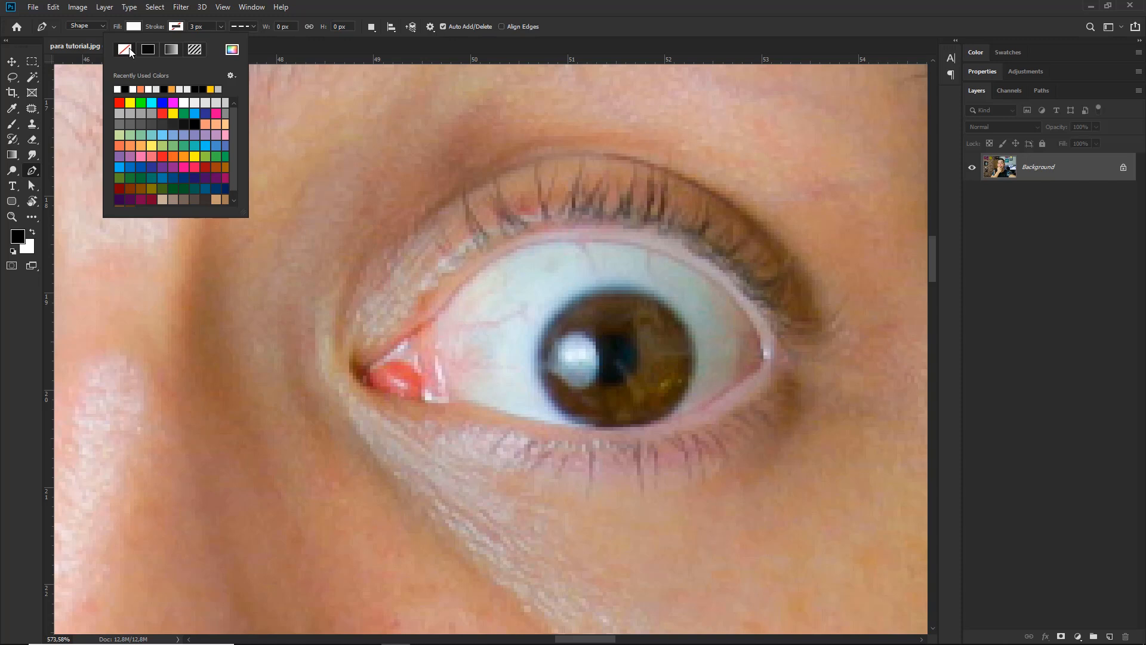
{"action": "left_click", "coordinate": [384, 5]}
Trace the eyeball on the image's right side with a closed white Pen shape about 97 by 56 px, leaving out the pink inner corner
{"action": "key", "text": "space"}
{"action": "left_click_drag", "start_coordinate": [454, 316], "coordinate": [451, 302]}
{"action": "key", "text": "ctrl+r"}
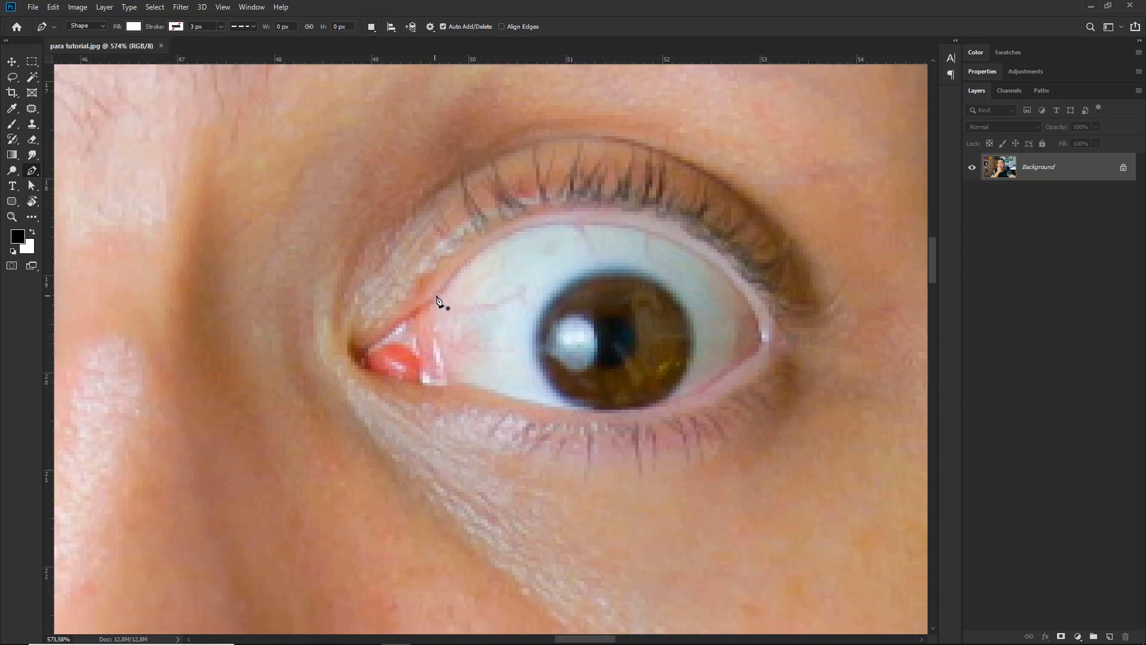
{"action": "left_click", "coordinate": [429, 301]}
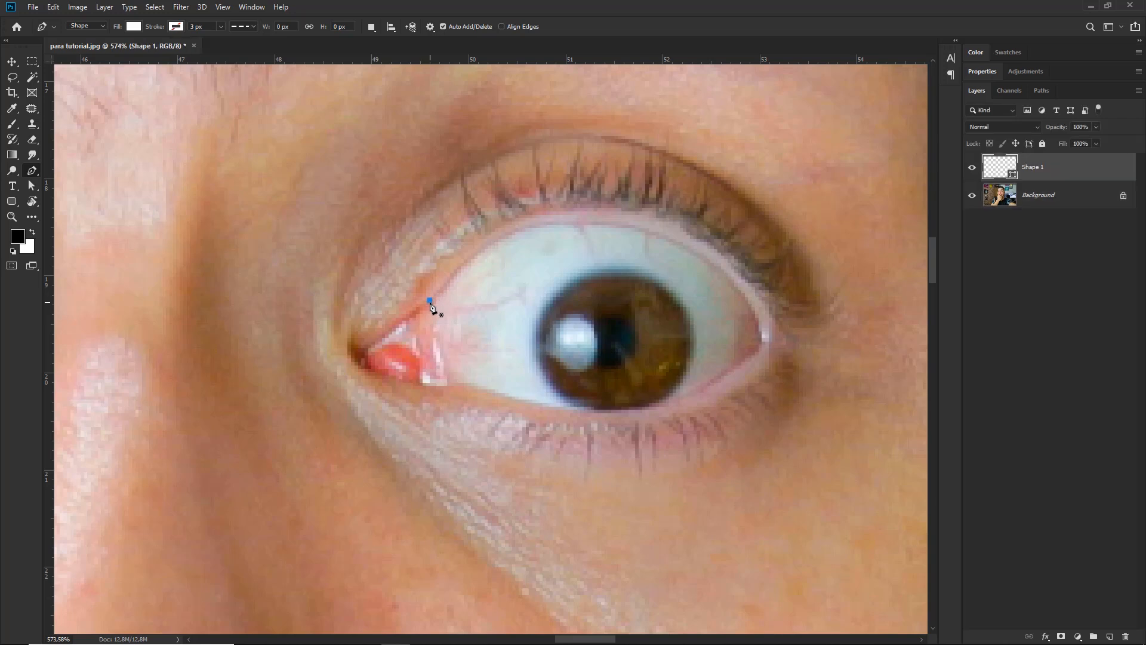
{"action": "left_click", "coordinate": [454, 383]}
{"action": "left_click_drag", "start_coordinate": [611, 413], "coordinate": [674, 410]}
{"action": "left_click_drag", "start_coordinate": [763, 341], "coordinate": [791, 299]}
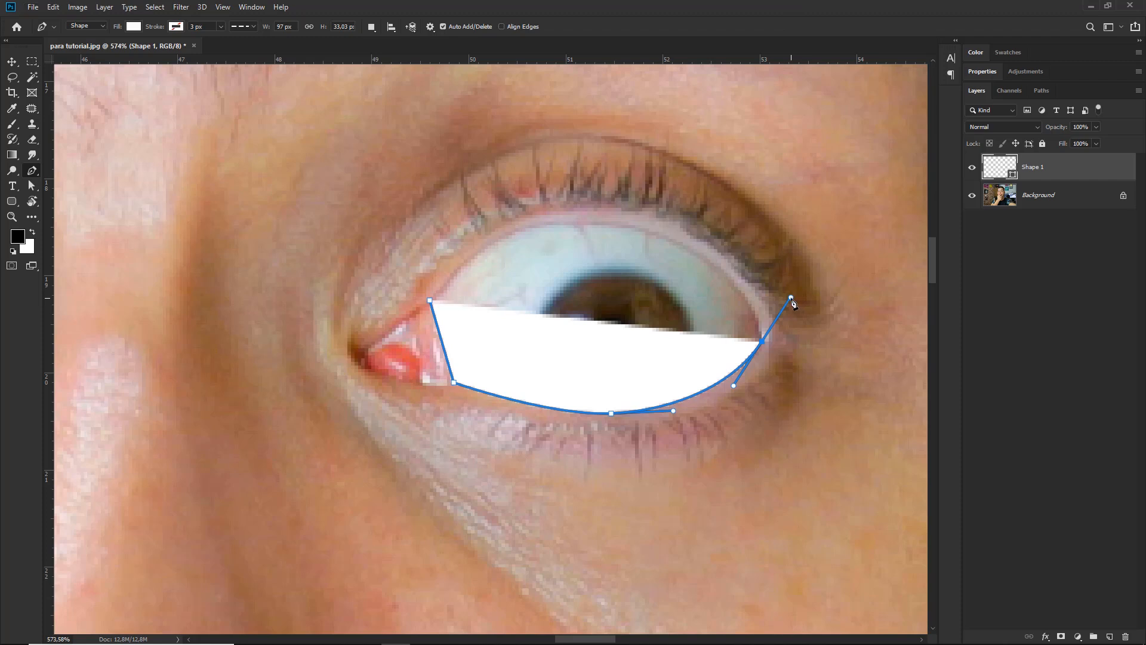
{"action": "left_click_drag", "start_coordinate": [792, 297], "coordinate": [741, 285]}
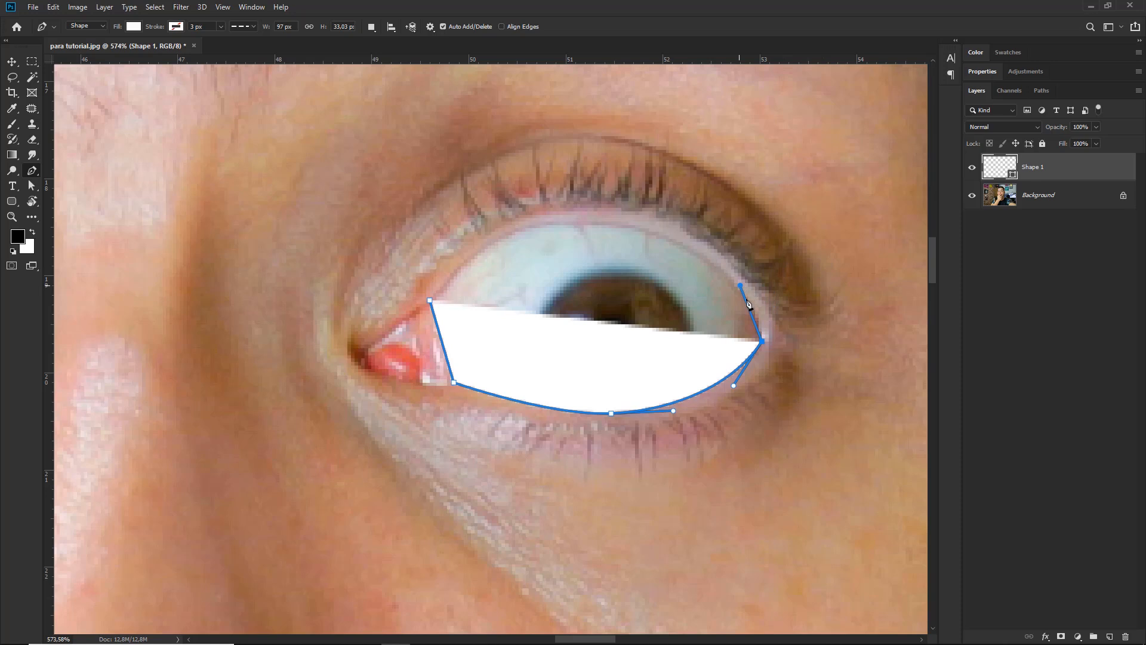
{"action": "left_click", "coordinate": [590, 222]}
{"action": "left_click_drag", "start_coordinate": [593, 227], "coordinate": [493, 222]}
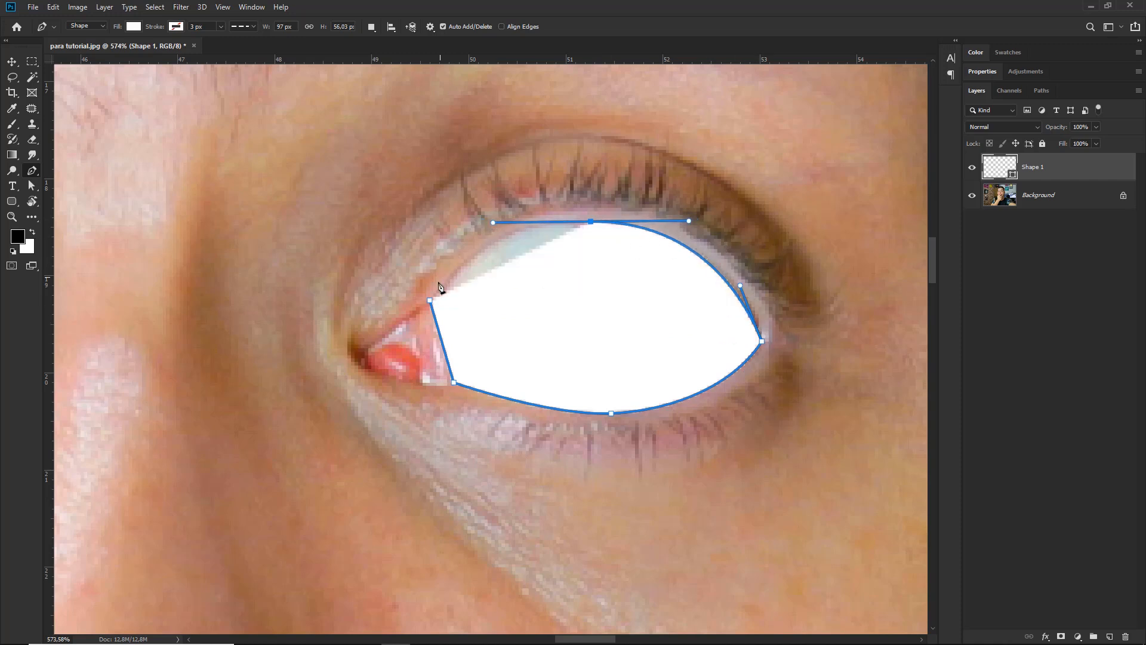
{"action": "left_click", "coordinate": [430, 301]}
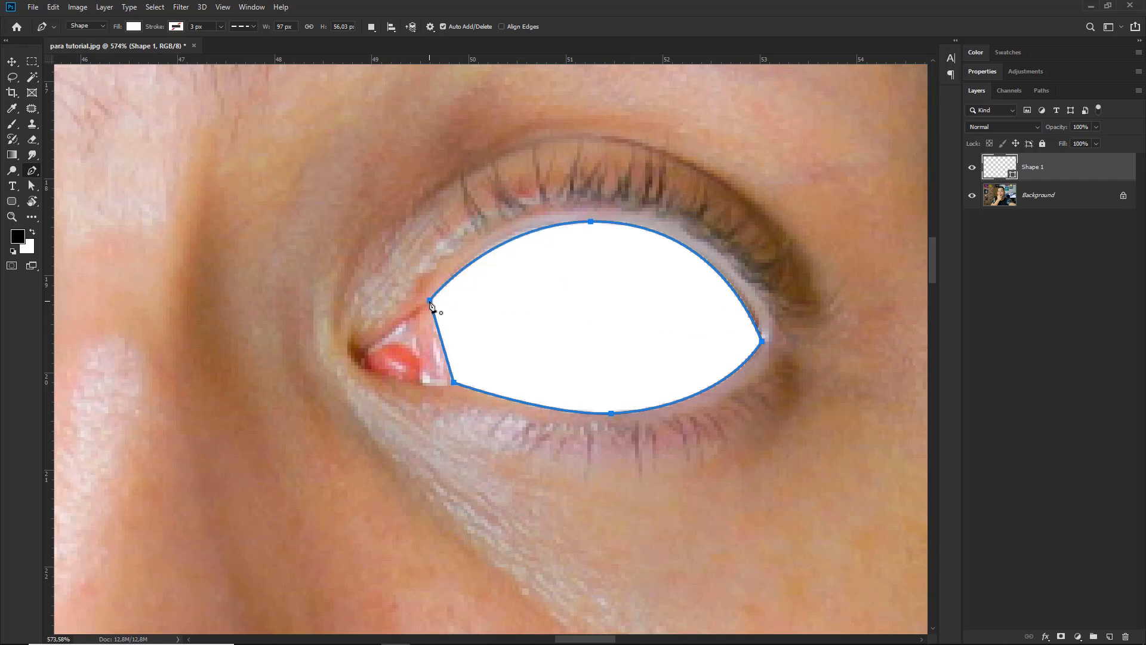
Refine the white eye shape's upper curve with the Direct Selection tool, adjusting the top anchor and its handles and the outer corner's handle
{"action": "right_click", "coordinate": [33, 172]}
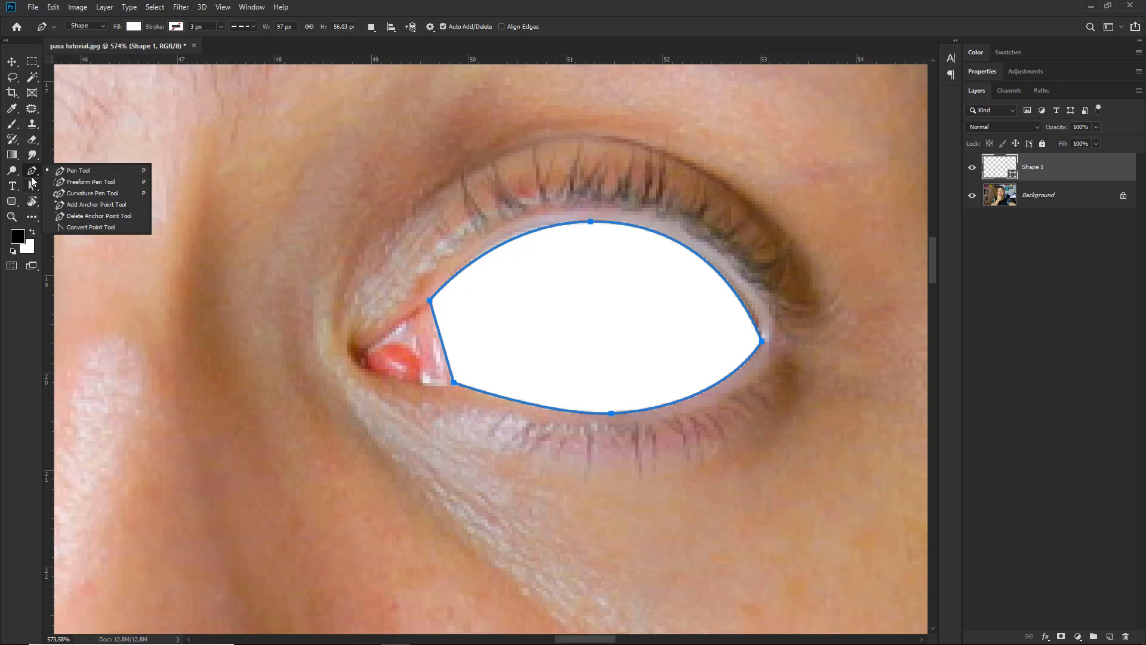
{"action": "left_click", "coordinate": [34, 172]}
{"action": "left_click", "coordinate": [29, 187]}
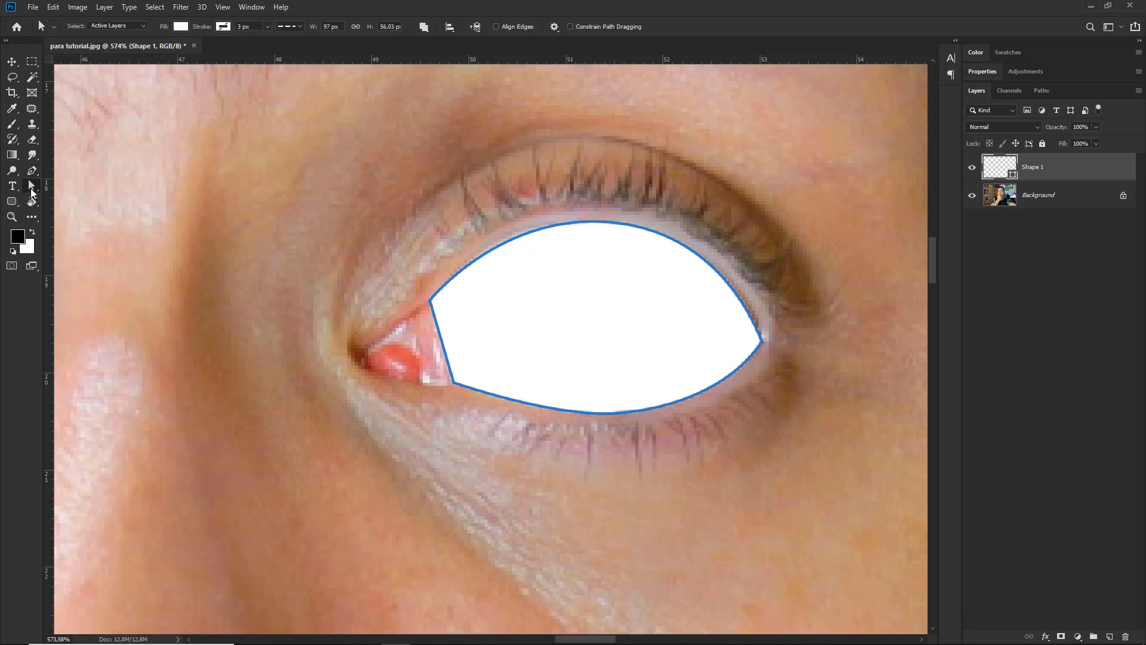
{"action": "left_click", "coordinate": [429, 301]}
{"action": "left_click", "coordinate": [590, 222]}
{"action": "mouse_move", "coordinate": [591, 223]}
{"action": "left_mouse_down"}
{"action": "mouse_move", "coordinate": [596, 271]}
{"action": "mouse_move", "coordinate": [584, 222]}
{"action": "left_mouse_up"}
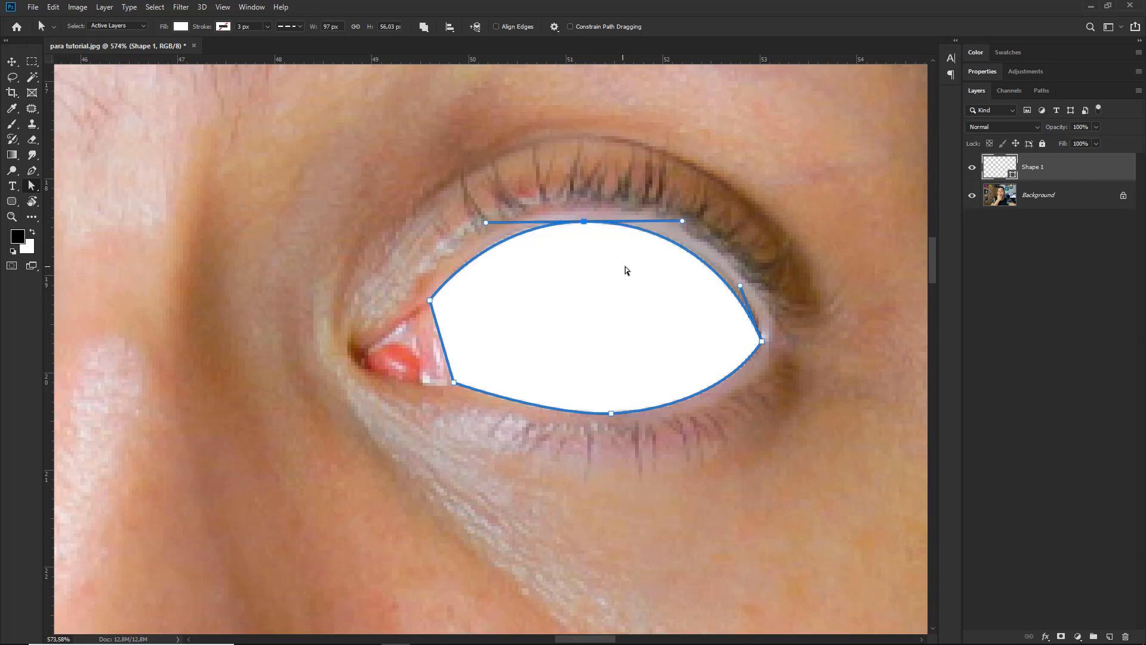
{"action": "left_click_drag", "start_coordinate": [682, 221], "coordinate": [690, 221]}
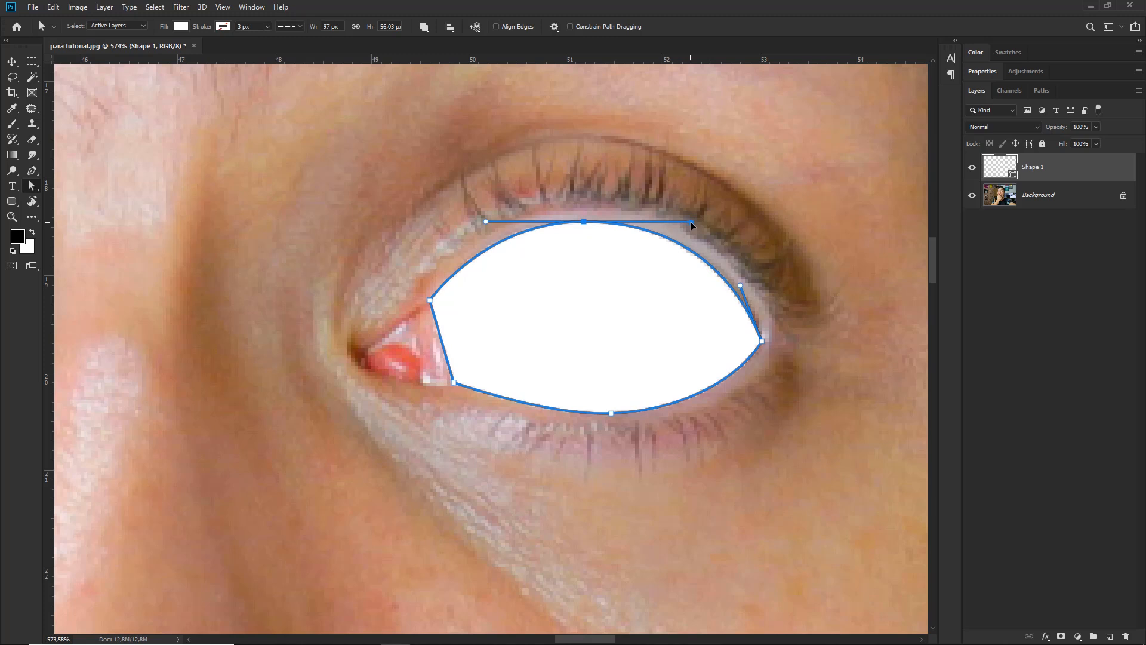
{"action": "left_click_drag", "start_coordinate": [489, 224], "coordinate": [478, 224]}
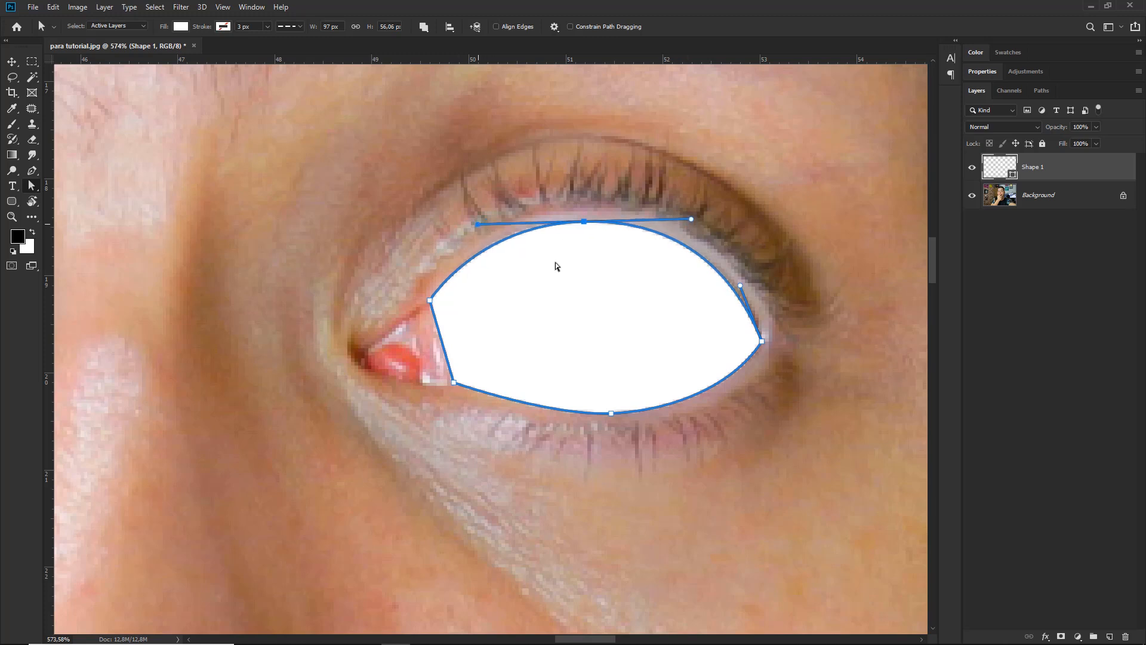
{"action": "left_click_drag", "start_coordinate": [740, 287], "coordinate": [743, 281]}
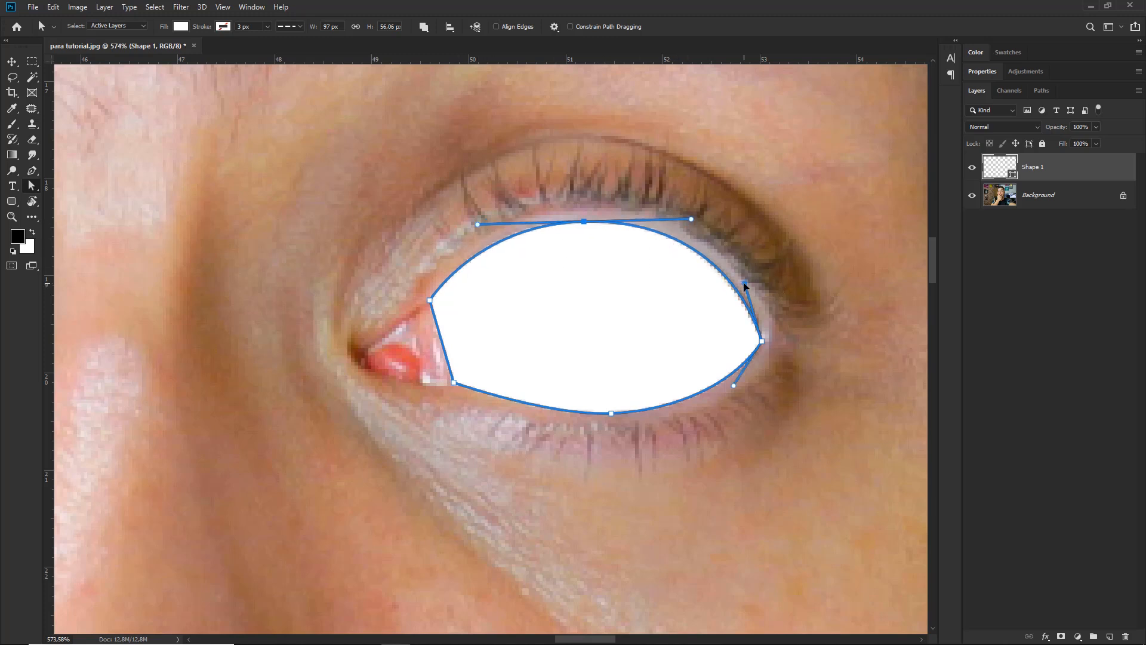
Trace the eyeball on the image's left side with a closed white Pen shape about 85 by 53 px, leaving out the pink inner corner
{"action": "key", "text": "ctrl+0"}
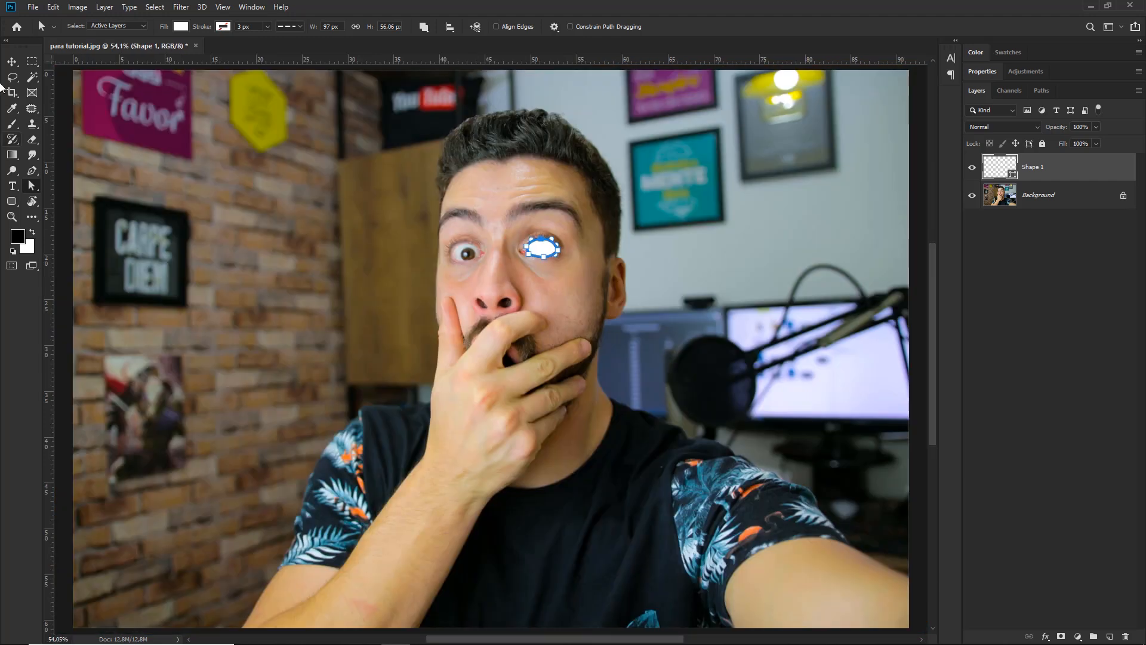
{"action": "key", "text": "v"}
{"action": "key", "text": "z"}
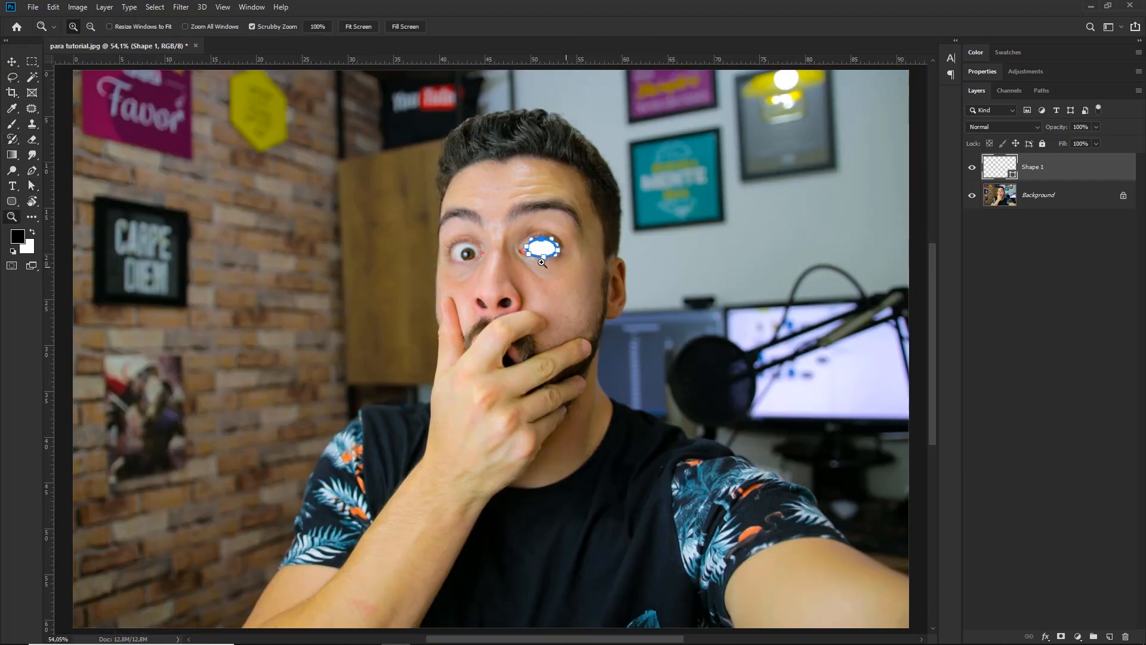
{"action": "key", "text": "v"}
{"action": "key", "text": "z"}
{"action": "left_click_drag", "start_coordinate": [469, 245], "coordinate": [532, 334]}
{"action": "left_click_drag", "start_coordinate": [531, 334], "coordinate": [563, 280]}
{"action": "key", "text": "ctrl+r"}
{"action": "key", "text": "p"}
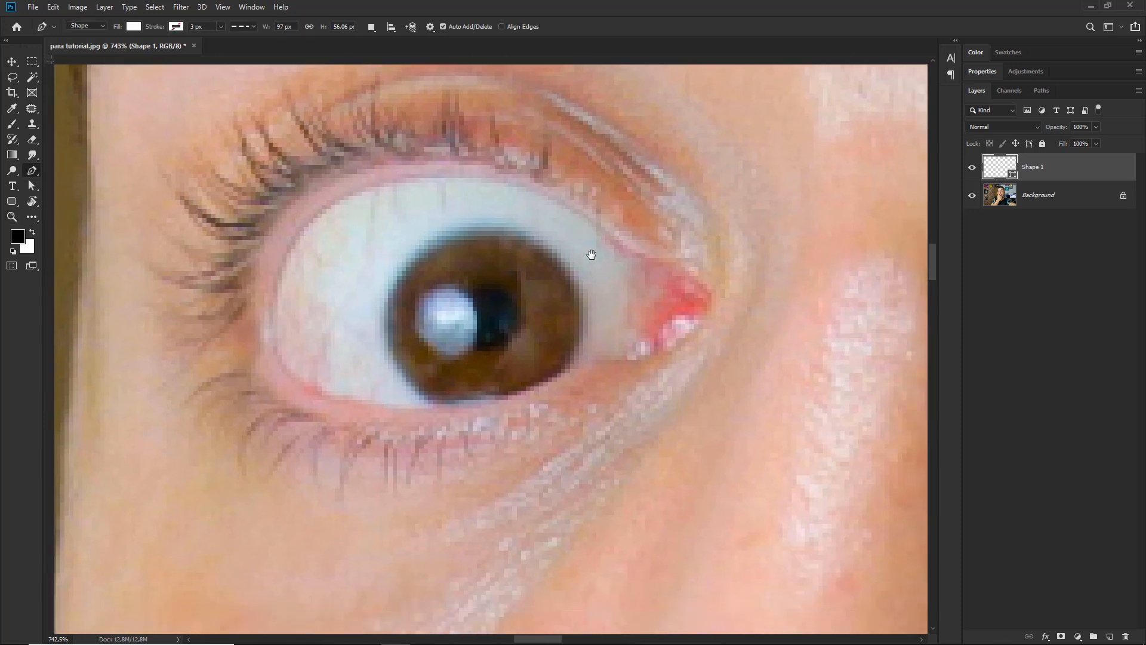
{"action": "left_click", "coordinate": [650, 257]}
{"action": "left_click", "coordinate": [632, 359]}
{"action": "left_click", "coordinate": [591, 360]}
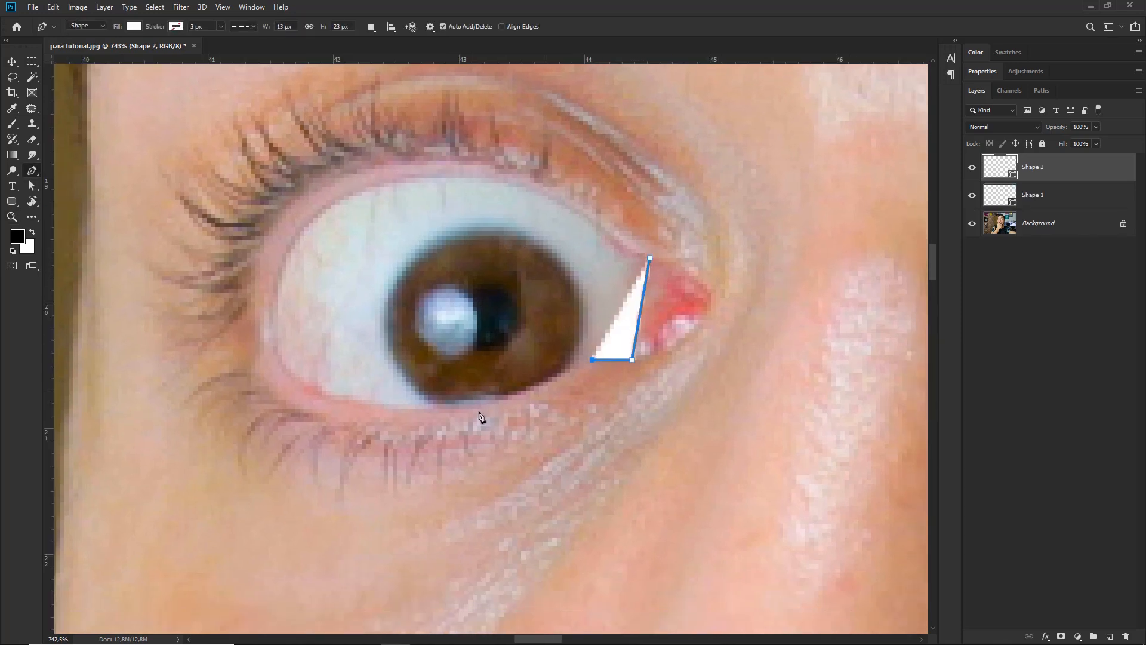
{"action": "left_click_drag", "start_coordinate": [420, 409], "coordinate": [333, 409]}
{"action": "left_click_drag", "start_coordinate": [273, 333], "coordinate": [268, 277]}
{"action": "left_click_drag", "start_coordinate": [441, 173], "coordinate": [589, 168]}
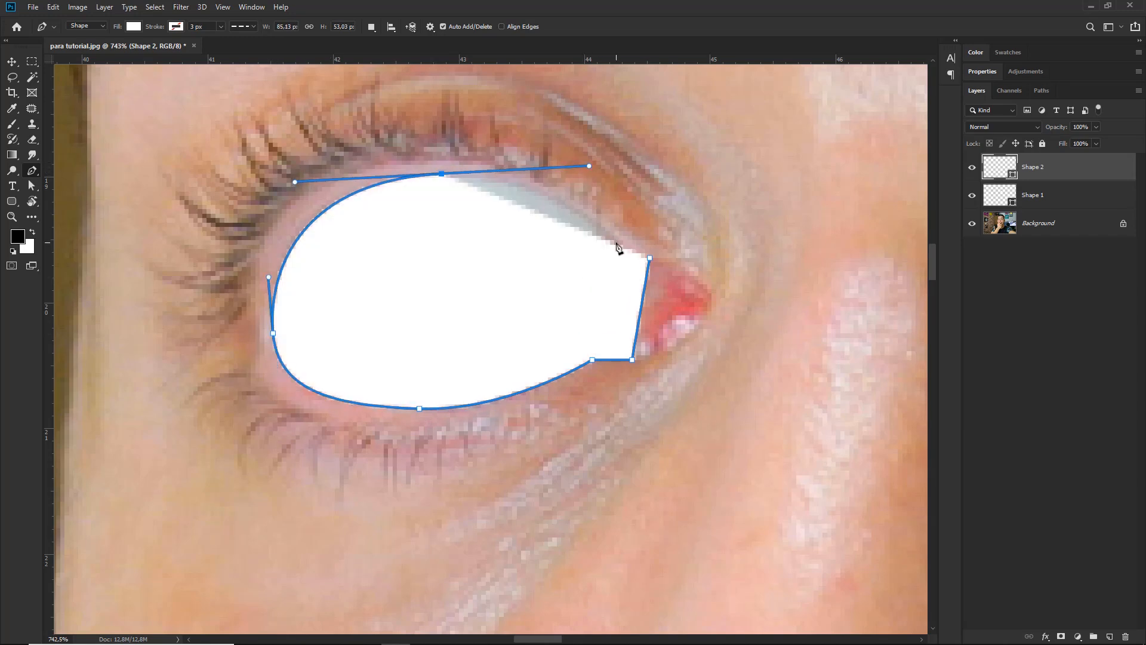
{"action": "left_click", "coordinate": [605, 235]}
{"action": "left_click", "coordinate": [650, 259]}
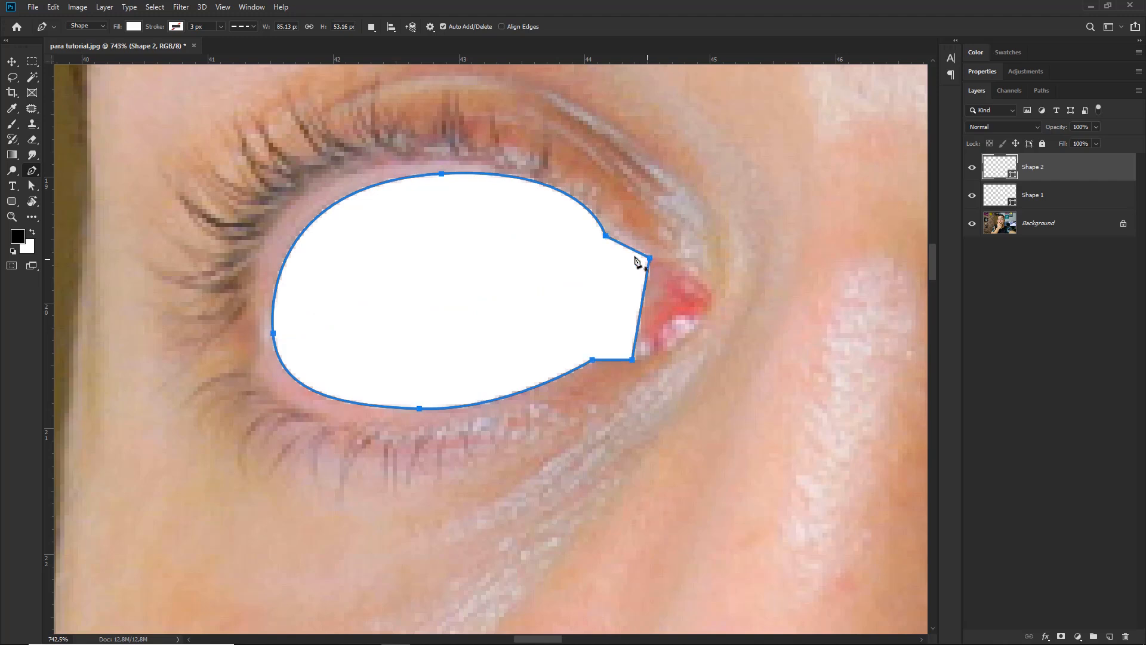
{"action": "key", "text": "v"}
{"action": "key", "text": "ctrl+0"}
{"action": "left_click", "coordinate": [1116, 258]}
{"action": "left_click_drag", "start_coordinate": [491, 380], "coordinate": [523, 323]}
{"action": "mouse_move", "coordinate": [973, 169]}
{"action": "left_mouse_down"}
{"action": "mouse_move", "coordinate": [972, 198]}
{"action": "mouse_move", "coordinate": [973, 173]}
{"action": "left_mouse_up"}
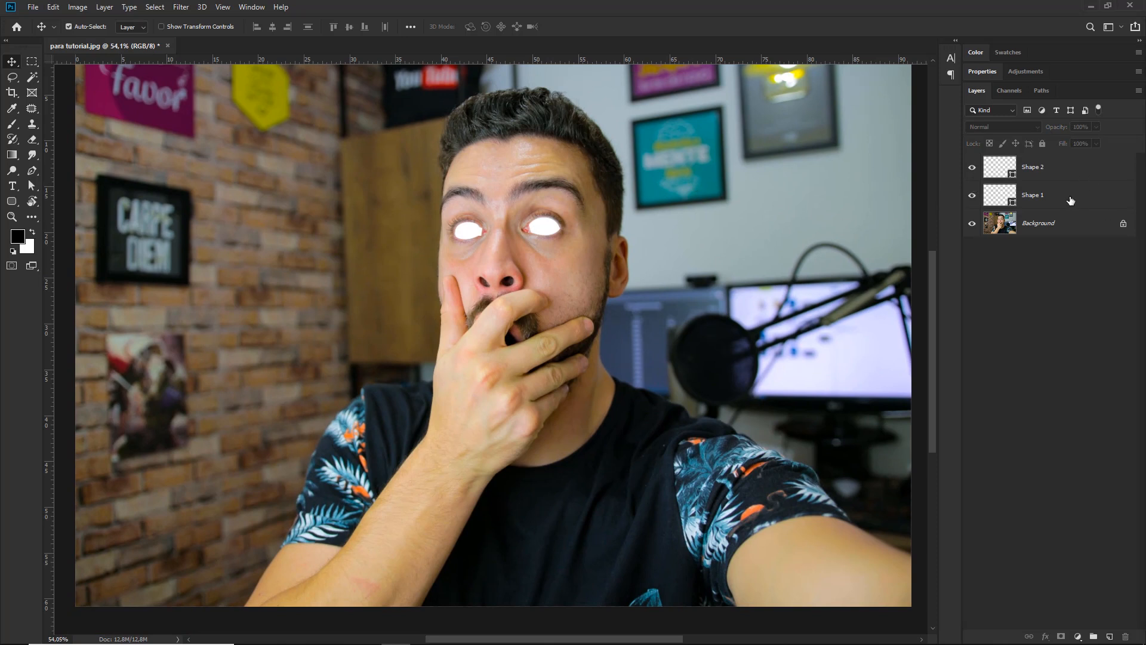
{"action": "mouse_move", "coordinate": [679, 127]}
{"action": "left_mouse_down"}
{"action": "mouse_move", "coordinate": [596, 209]}
{"action": "mouse_move", "coordinate": [566, 218]}
{"action": "left_mouse_up"}
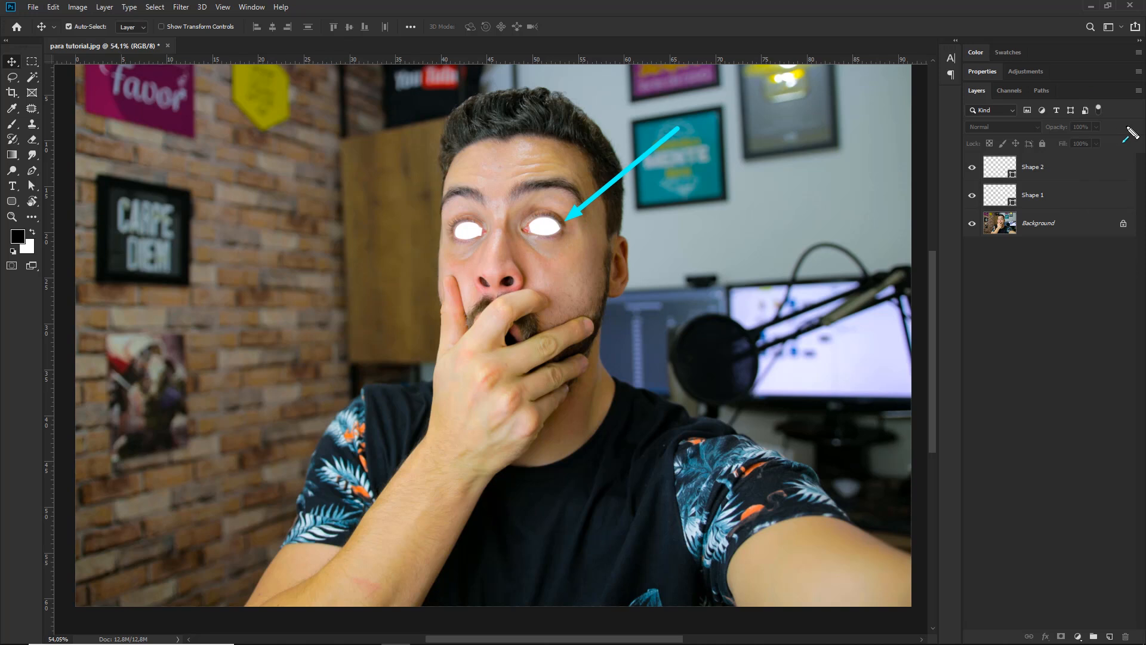
{"action": "left_click_drag", "start_coordinate": [1124, 137], "coordinate": [1057, 192]}
{"action": "left_click_drag", "start_coordinate": [408, 138], "coordinate": [457, 210]}
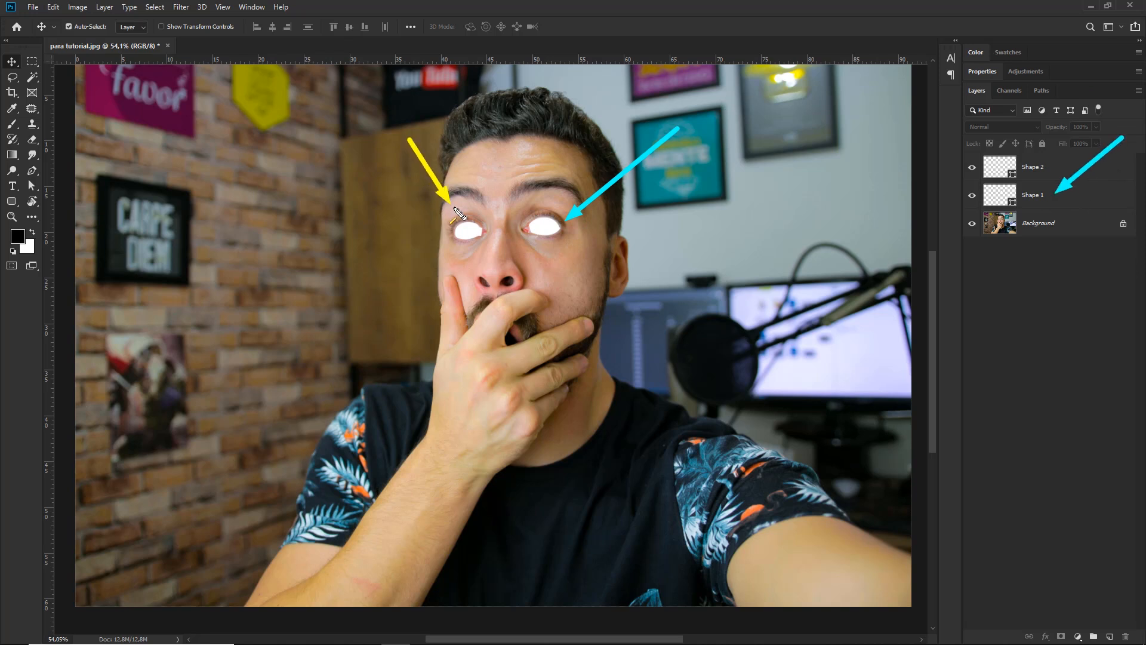
{"action": "left_click_drag", "start_coordinate": [983, 90], "coordinate": [1036, 161]}
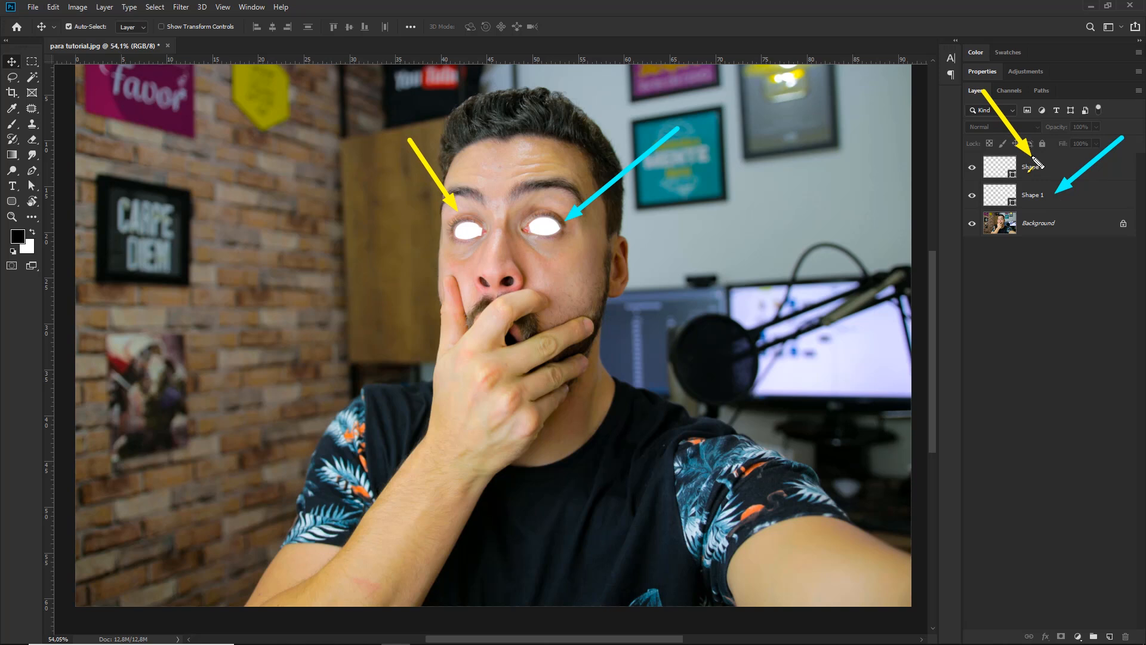
{"action": "key", "text": "Escape"}
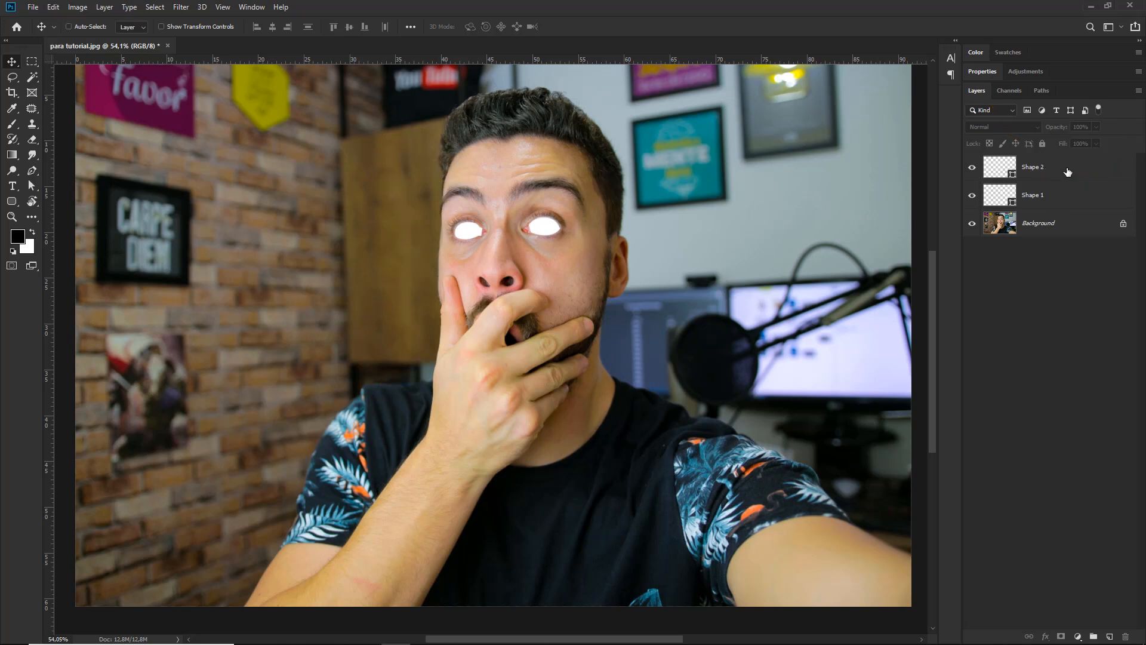
Select both white eye shape layers and merge them into a single shape layer
{"action": "left_click", "coordinate": [1067, 172]}
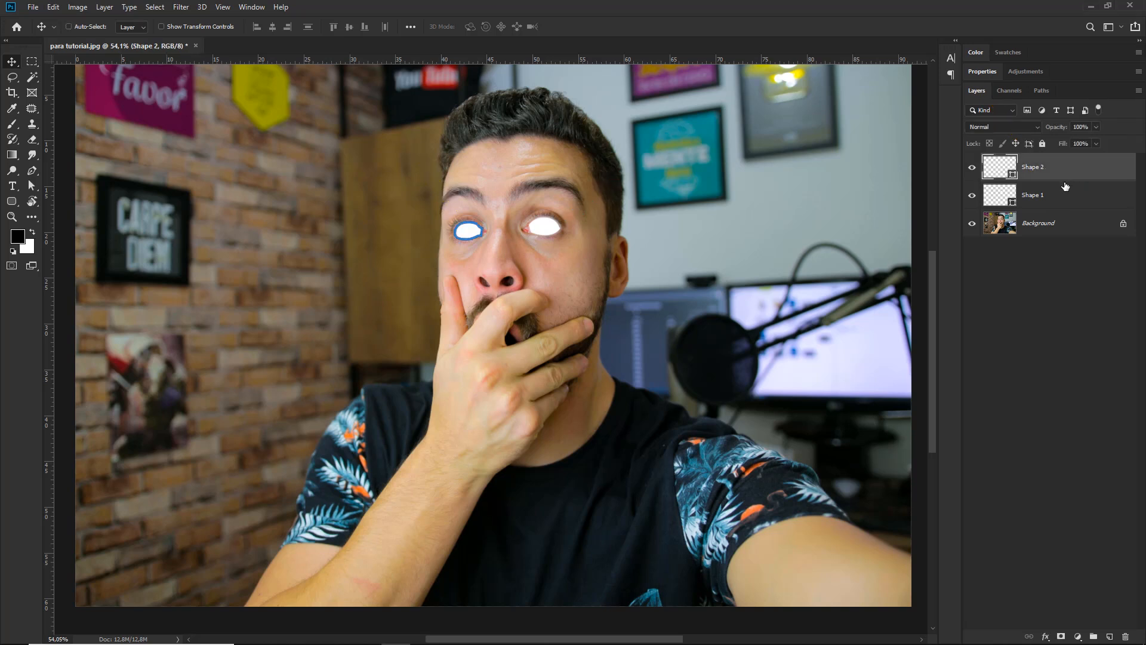
{"action": "left_click", "coordinate": [1060, 195]}
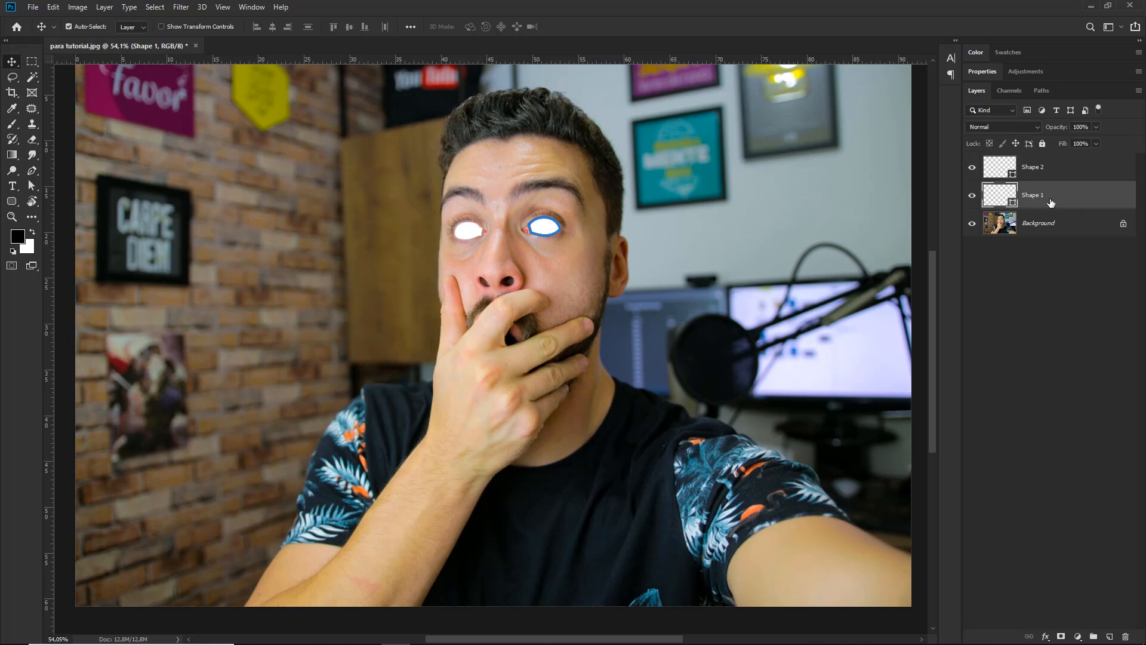
{"action": "left_click", "coordinate": [1057, 171], "text": "shift"}
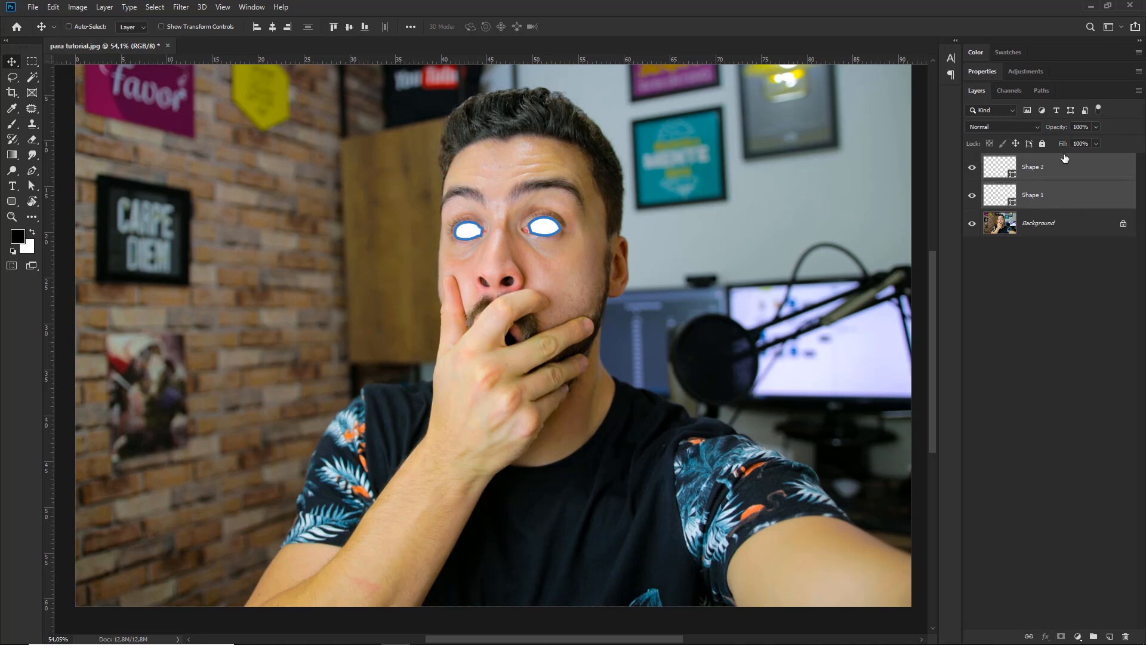
{"action": "right_click", "coordinate": [1047, 168]}
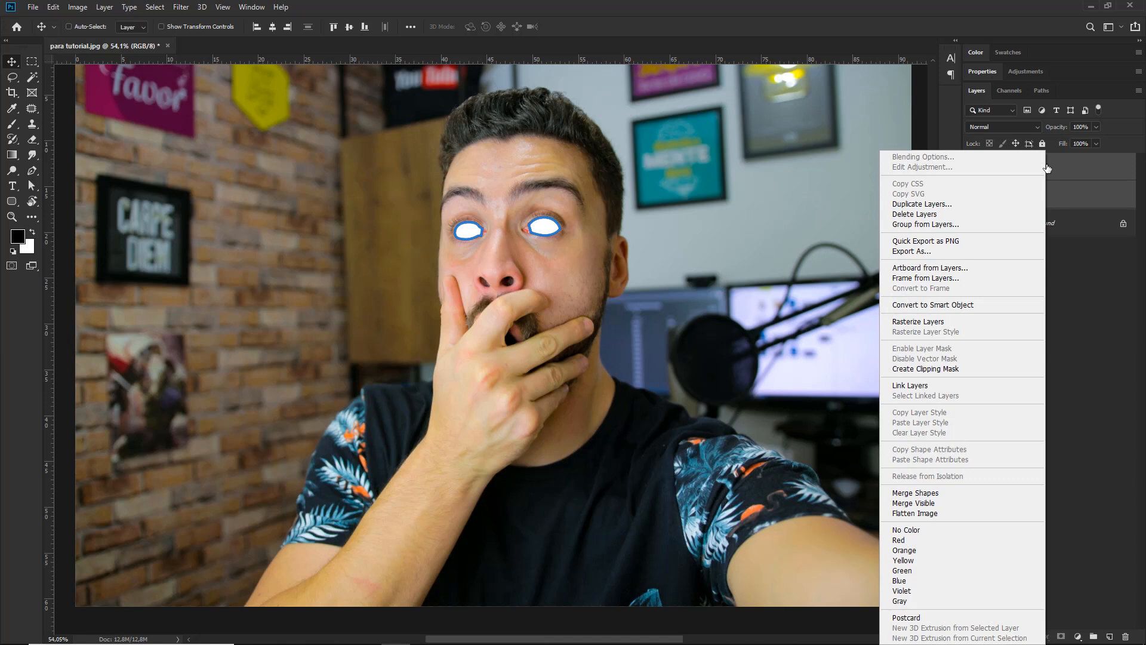
{"action": "left_click", "coordinate": [909, 493]}
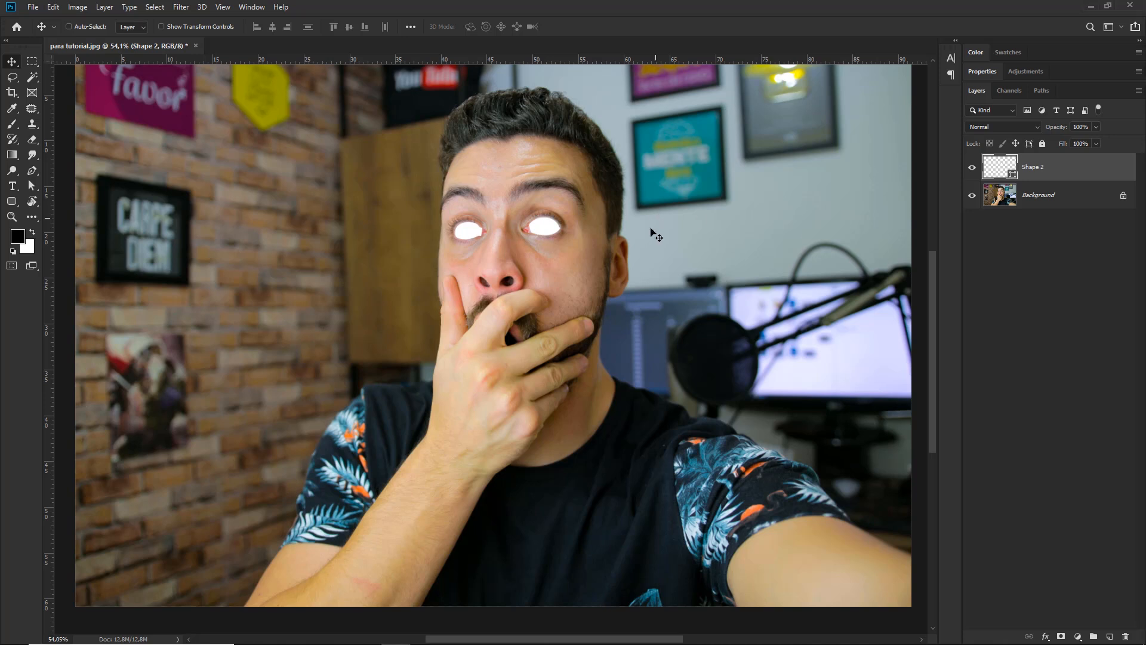
Examine the edges of both white eye shapes up close and compare the portrait with the merged shape layer hidden and shown
{"action": "key", "text": "z"}
{"action": "left_click_drag", "start_coordinate": [526, 235], "coordinate": [609, 224]}
{"action": "left_click_drag", "start_coordinate": [497, 173], "coordinate": [685, 314]}
{"action": "mouse_move", "coordinate": [616, 317]}
{"action": "left_mouse_down"}
{"action": "mouse_move", "coordinate": [597, 314]}
{"action": "mouse_move", "coordinate": [609, 306]}
{"action": "left_mouse_up"}
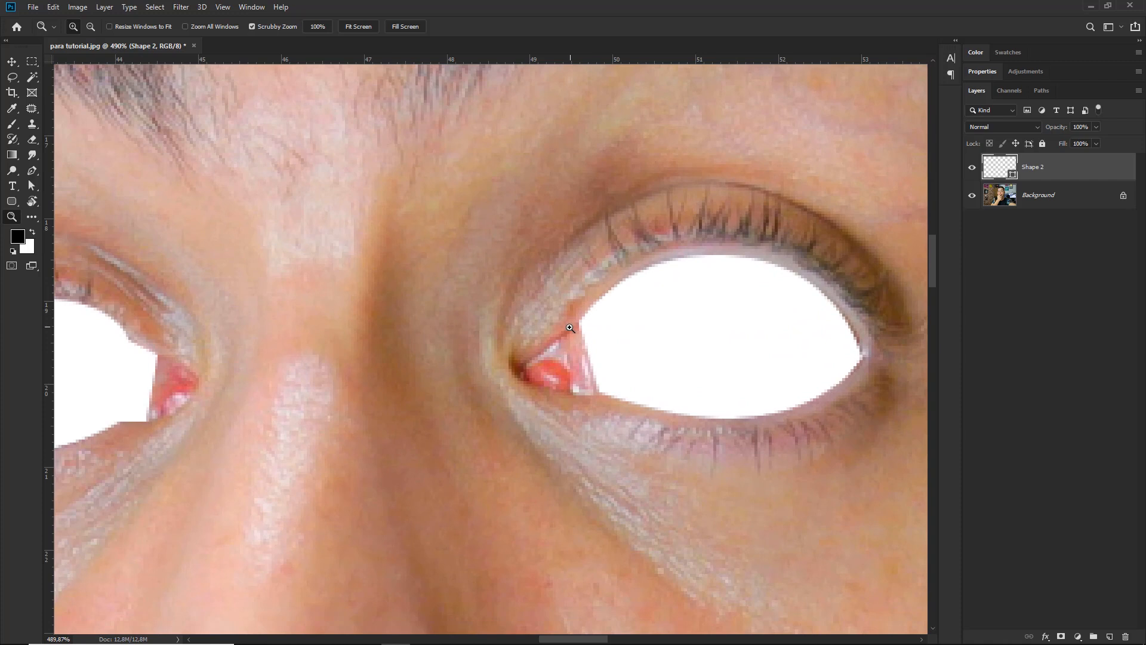
{"action": "left_click_drag", "start_coordinate": [728, 296], "coordinate": [716, 295]}
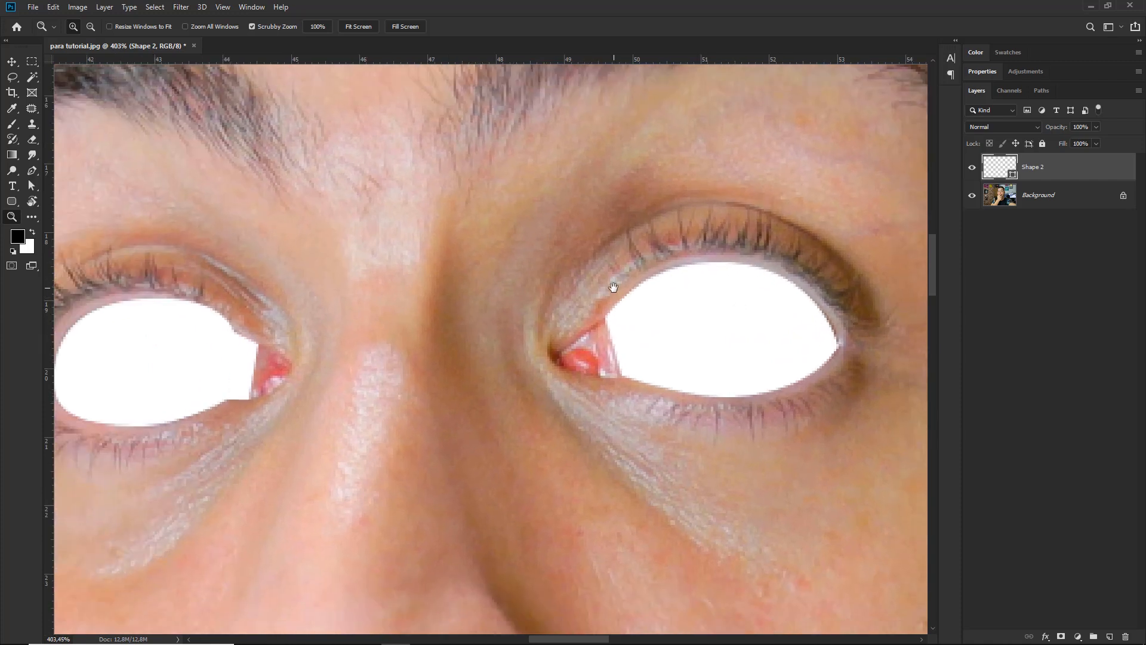
{"action": "left_click_drag", "start_coordinate": [612, 284], "coordinate": [585, 285]}
{"action": "left_click_drag", "start_coordinate": [218, 259], "coordinate": [338, 281]}
{"action": "left_click_drag", "start_coordinate": [351, 223], "coordinate": [303, 218]}
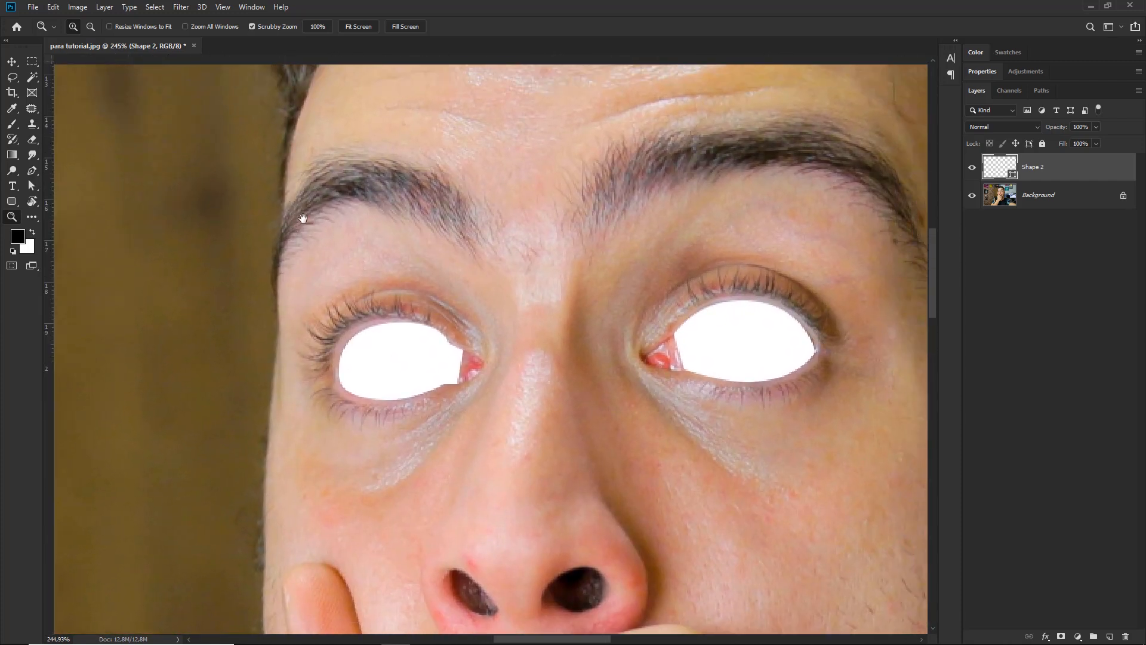
{"action": "left_click_drag", "start_coordinate": [735, 263], "coordinate": [675, 158]}
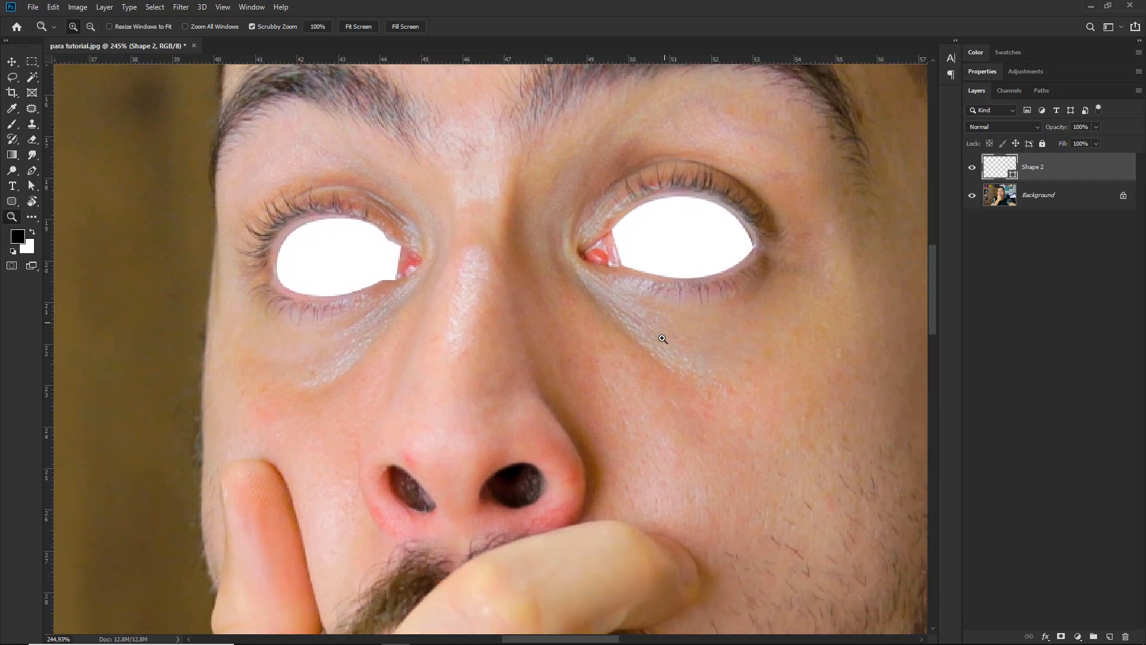
{"action": "left_click_drag", "start_coordinate": [573, 444], "coordinate": [499, 261]}
{"action": "left_click_drag", "start_coordinate": [659, 297], "coordinate": [558, 268]}
{"action": "left_click_drag", "start_coordinate": [633, 203], "coordinate": [473, 530]}
{"action": "left_click_drag", "start_coordinate": [462, 431], "coordinate": [573, 382]}
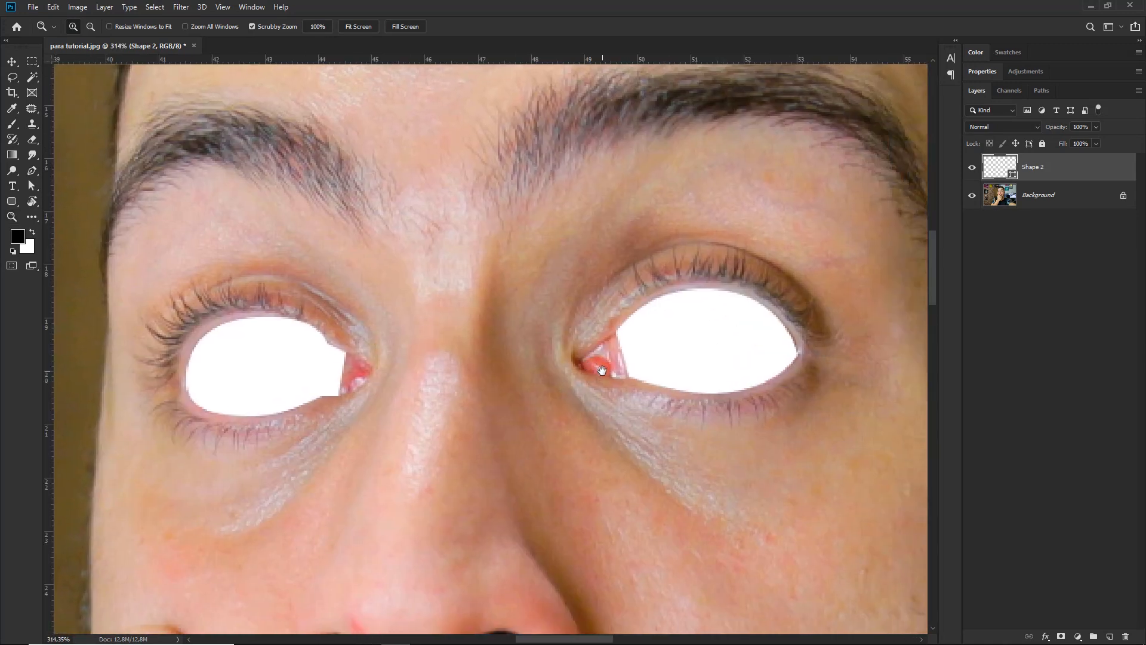
{"action": "key", "text": "v"}
{"action": "left_click", "coordinate": [971, 169]}
{"action": "left_click", "coordinate": [971, 169]}
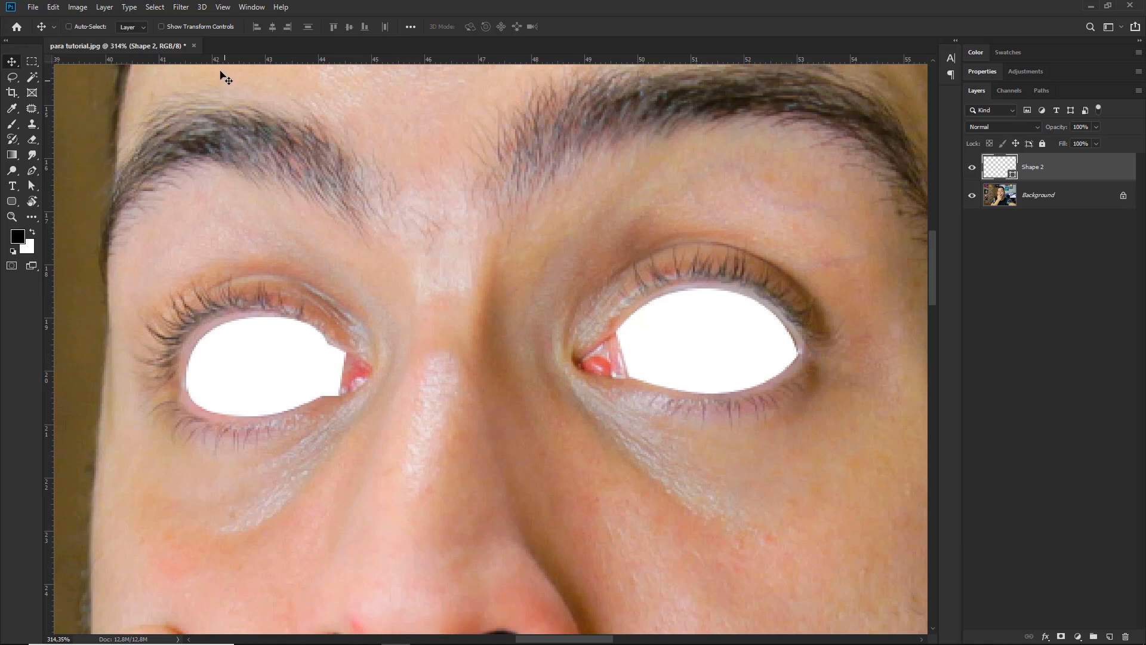
Rasterize the merged eye shape layer and soften its edges with a Gaussian Blur of 0.5 pixels radius
{"action": "left_click", "coordinate": [181, 7]}
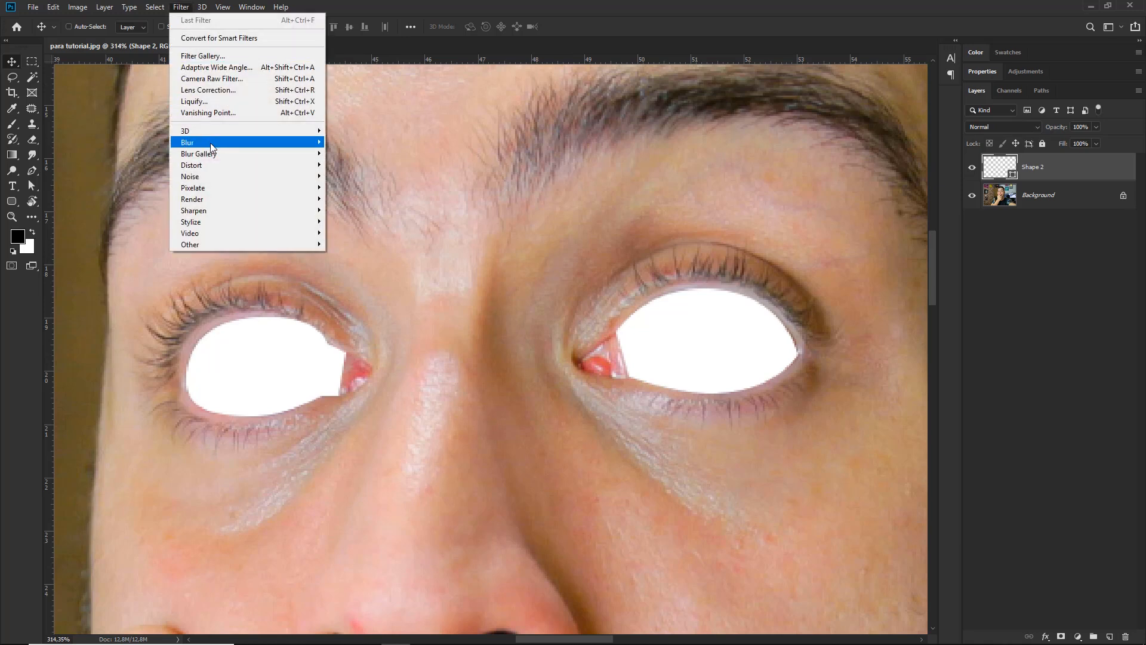
{"action": "mouse_move", "coordinate": [210, 142]}
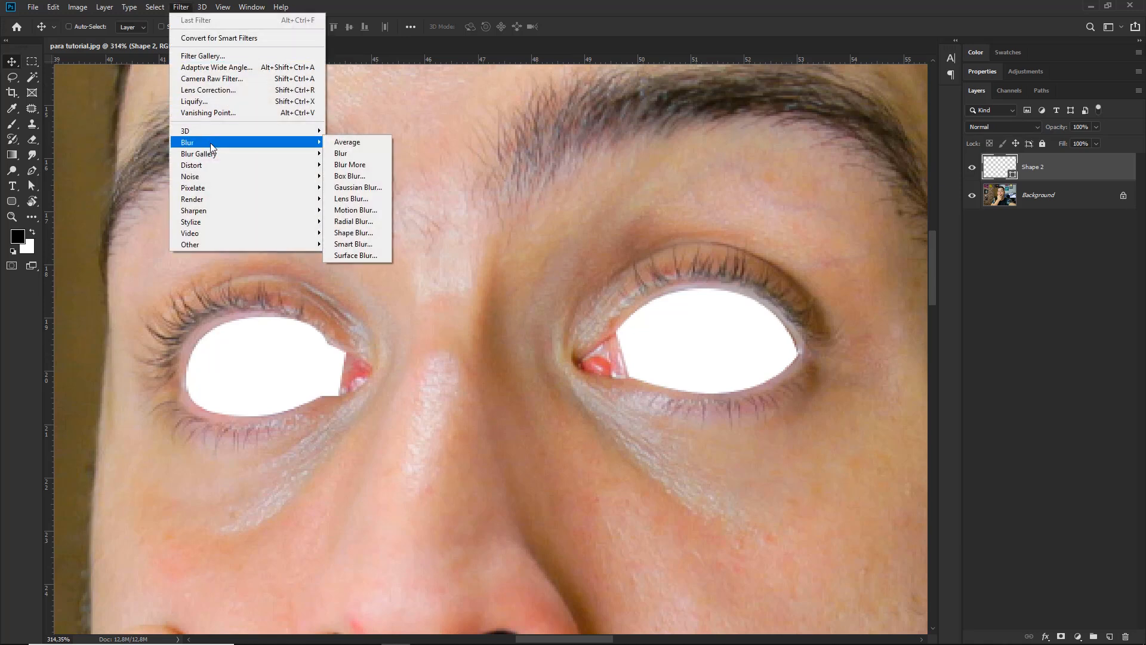
{"action": "left_click", "coordinate": [359, 188]}
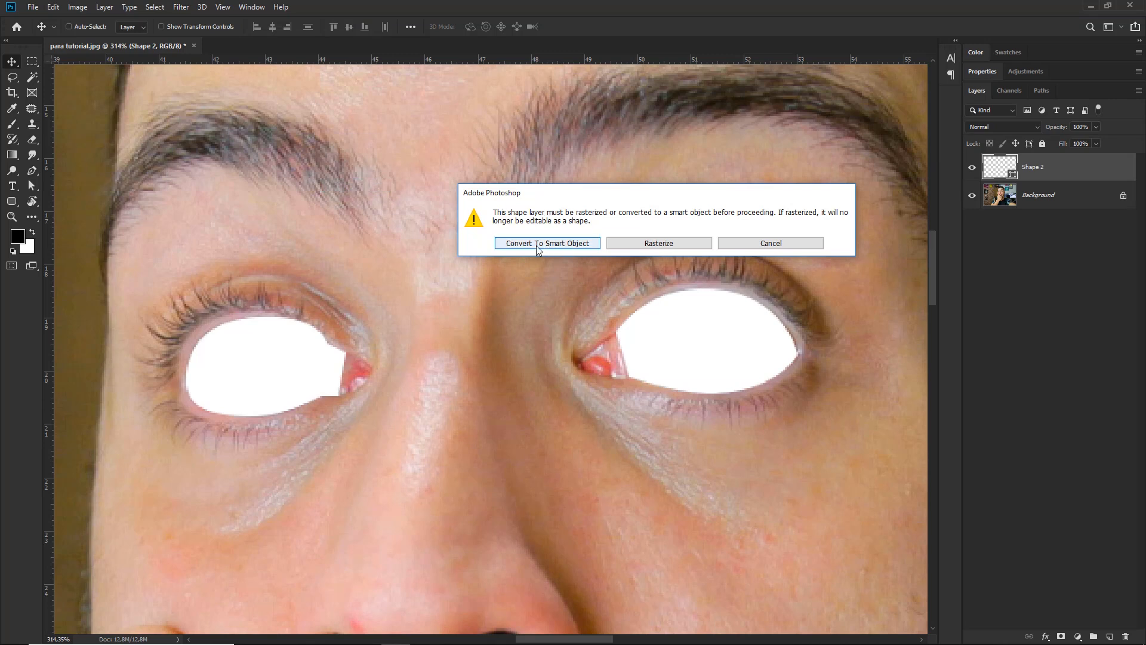
{"action": "left_click", "coordinate": [640, 243]}
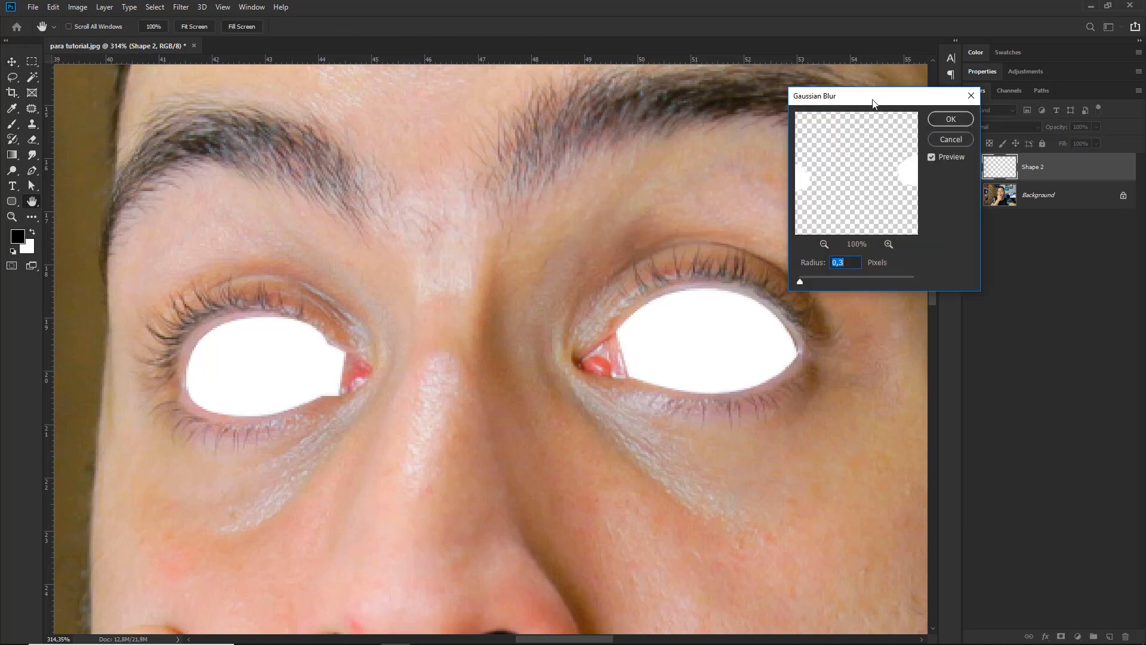
{"action": "left_click_drag", "start_coordinate": [873, 103], "coordinate": [936, 230]}
{"action": "mouse_move", "coordinate": [863, 408]}
{"action": "left_mouse_down"}
{"action": "mouse_move", "coordinate": [884, 411]}
{"action": "mouse_move", "coordinate": [865, 406]}
{"action": "left_mouse_up"}
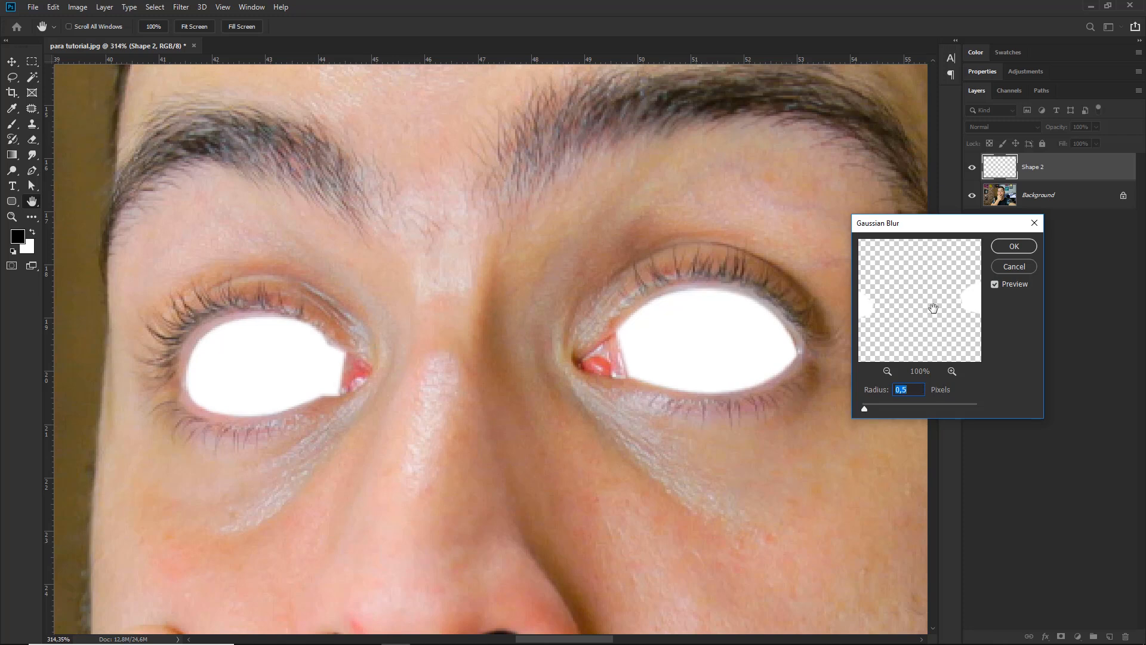
{"action": "left_click", "coordinate": [1005, 286]}
{"action": "left_click", "coordinate": [1016, 244]}
Add an Outer Glow layer style to the blurred white eyes layer and compare the eyes with the glow off and on
{"action": "key", "text": "ctrl+0"}
{"action": "key", "text": "z"}
{"action": "left_click_drag", "start_coordinate": [531, 260], "coordinate": [593, 298]}
{"action": "key", "text": "v"}
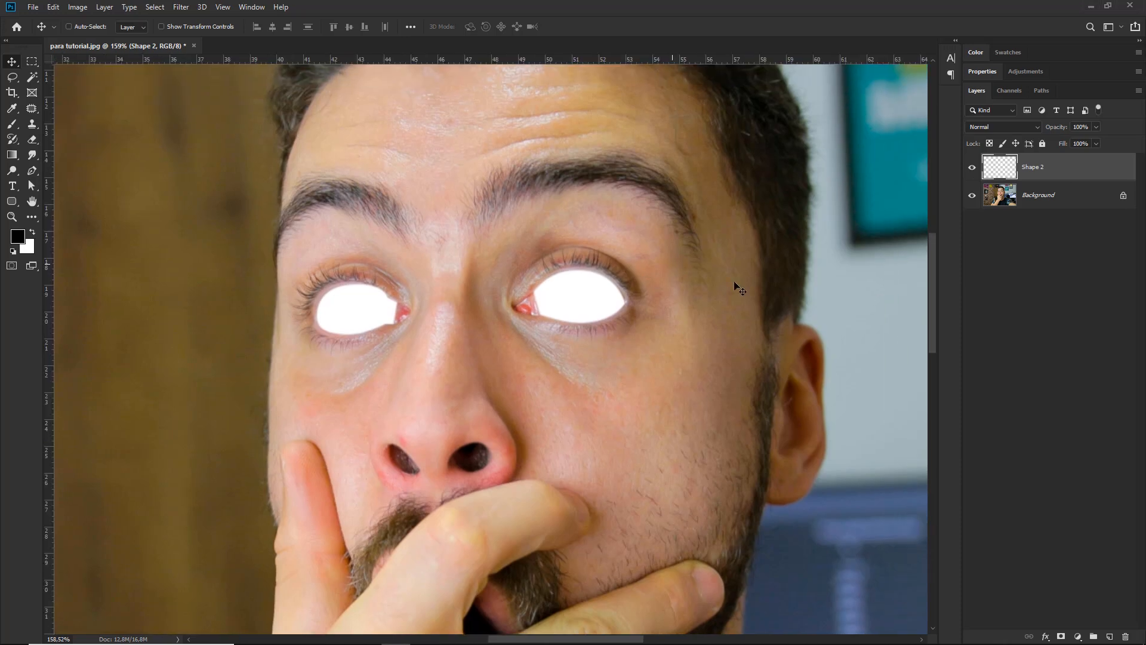
{"action": "key", "text": "ctrl"}
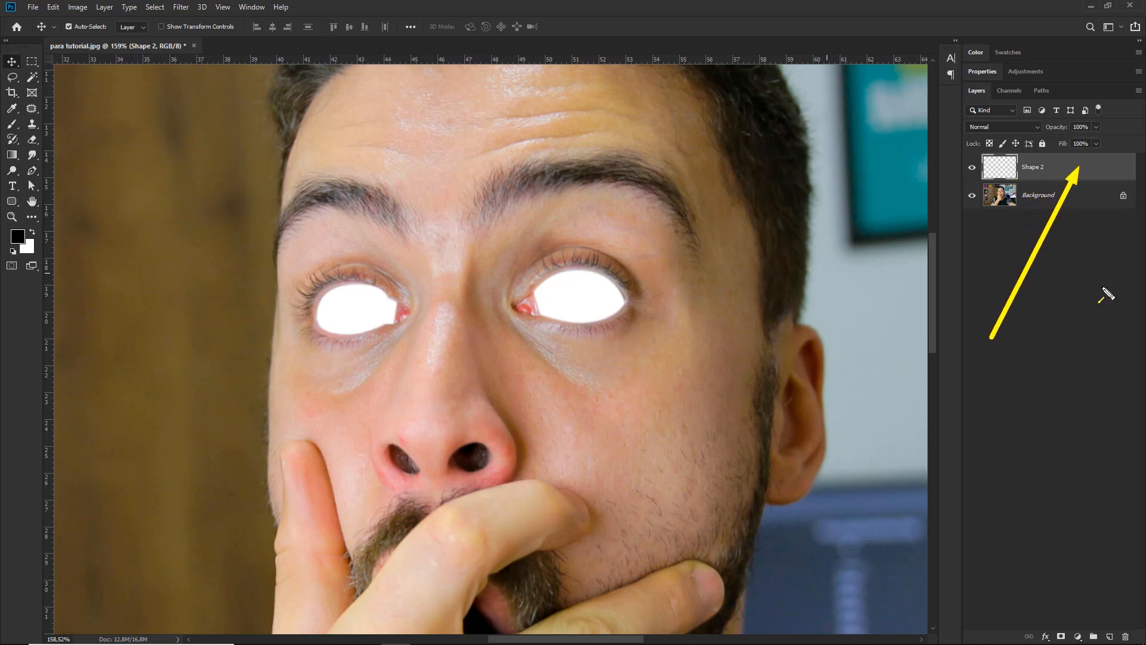
{"action": "double_click", "coordinate": [1073, 168]}
{"action": "left_click_drag", "start_coordinate": [848, 95], "coordinate": [864, 225]}
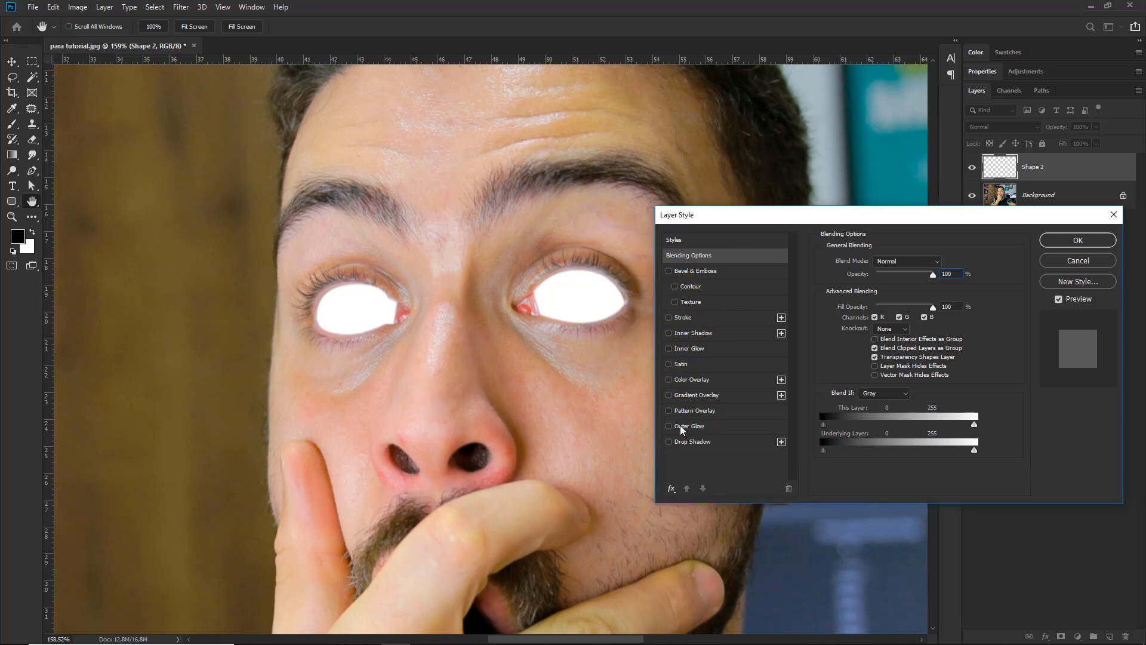
{"action": "left_click", "coordinate": [686, 425]}
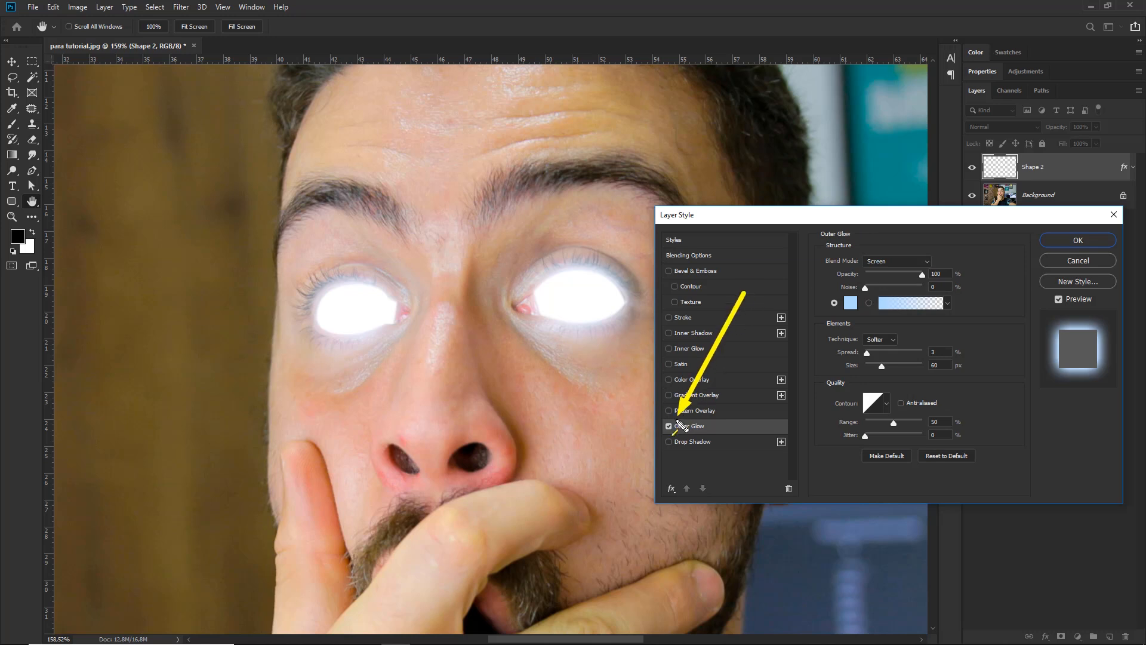
{"action": "left_click", "coordinate": [668, 426]}
{"action": "left_click", "coordinate": [668, 426]}
{"action": "left_click", "coordinate": [668, 426]}
{"action": "left_click", "coordinate": [668, 427]}
{"action": "left_click", "coordinate": [669, 427]}
{"action": "left_click", "coordinate": [668, 426]}
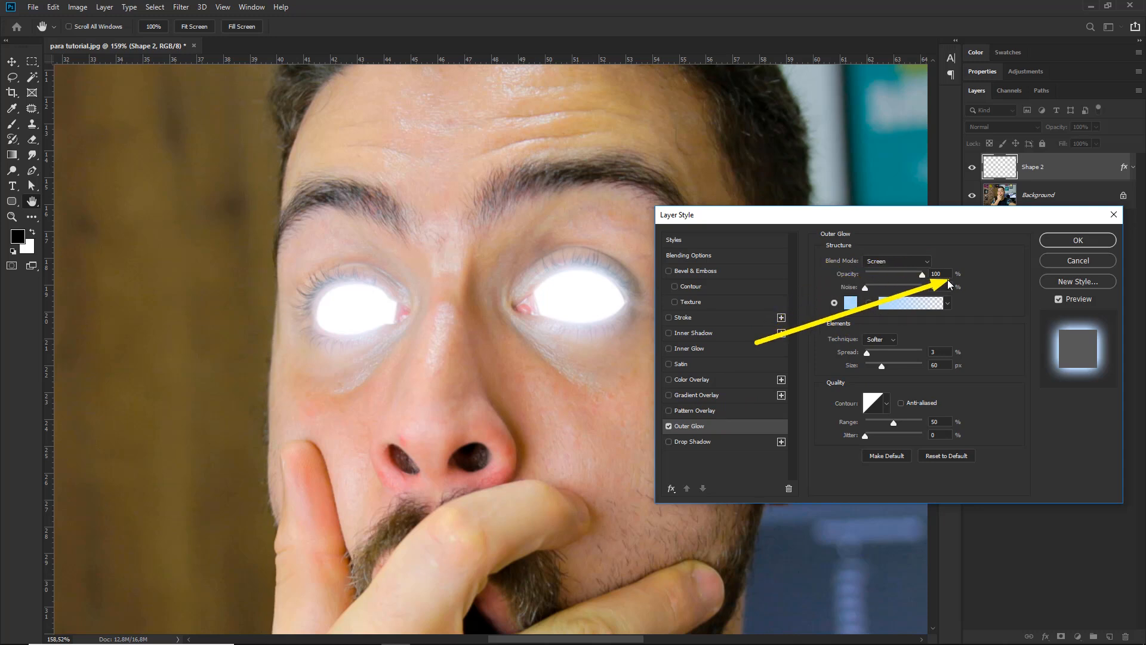
Keep light blue #add9ff as the Outer Glow color, set the glow size to 60 px and apply the layer style
{"action": "left_click", "coordinate": [849, 302]}
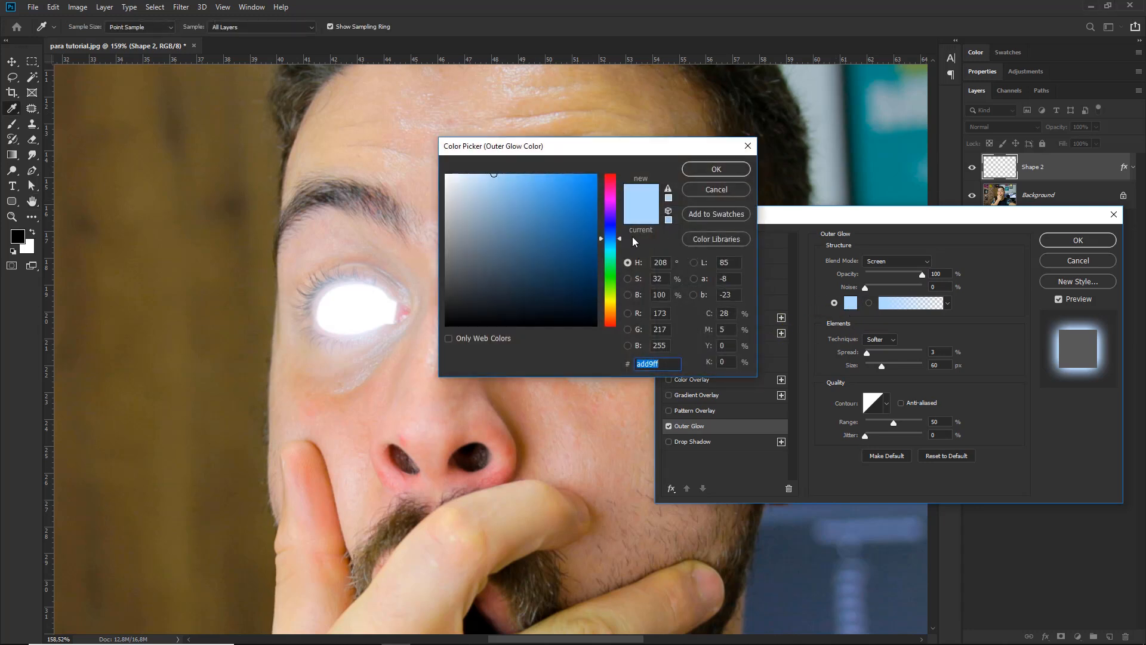
{"action": "left_click", "coordinate": [718, 171]}
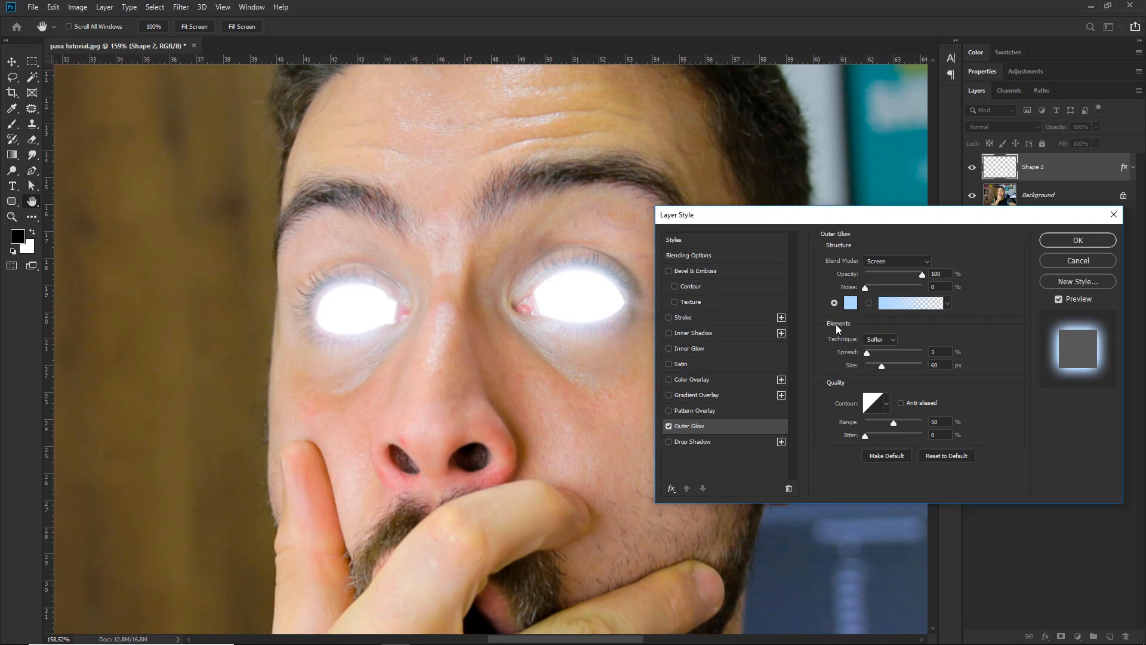
{"action": "left_click", "coordinate": [869, 355]}
{"action": "mouse_move", "coordinate": [900, 369]}
{"action": "left_mouse_down"}
{"action": "mouse_move", "coordinate": [868, 365]}
{"action": "mouse_move", "coordinate": [890, 374]}
{"action": "left_mouse_up"}
{"action": "type", "text": "60"}
{"action": "left_click", "coordinate": [1069, 240]}
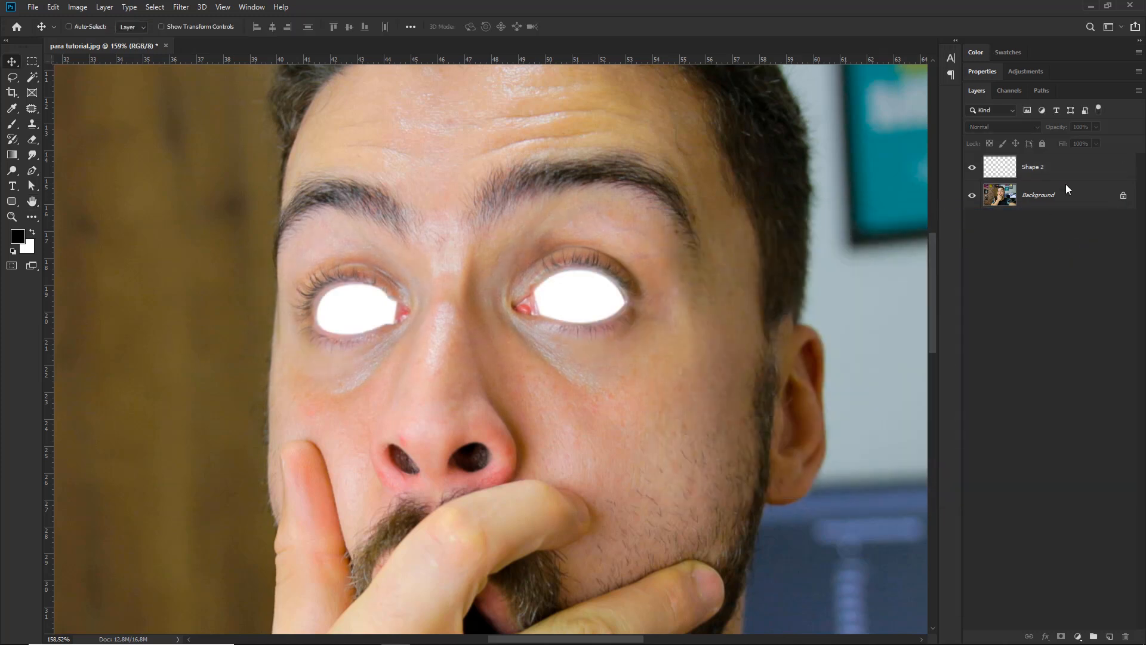
Apply an Outer Glow layer style to the white eyes layer in Screen mode with light blue color, 3% spread and 60 px size
{"action": "double_click", "coordinate": [1094, 167]}
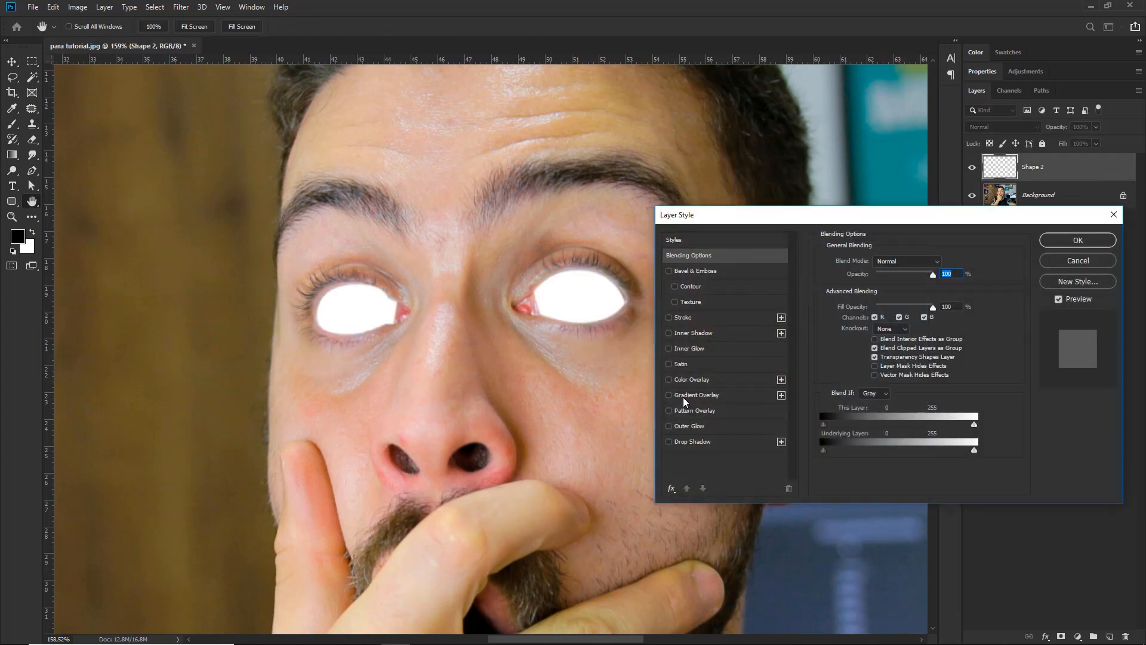
{"action": "left_click", "coordinate": [684, 425]}
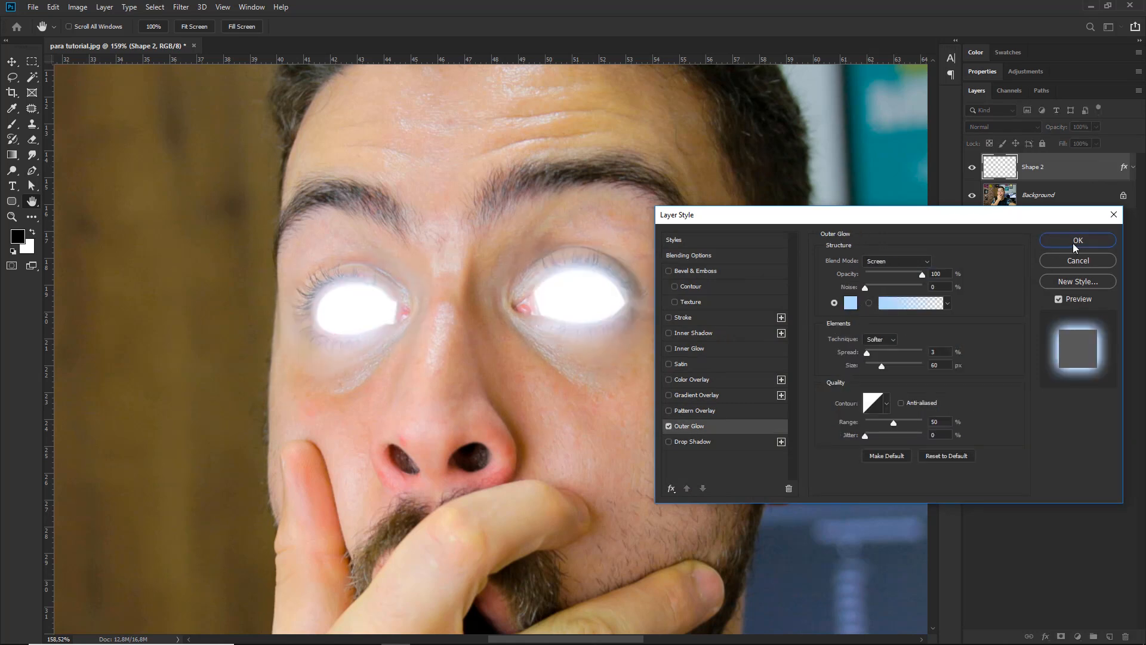
{"action": "left_click", "coordinate": [1074, 243]}
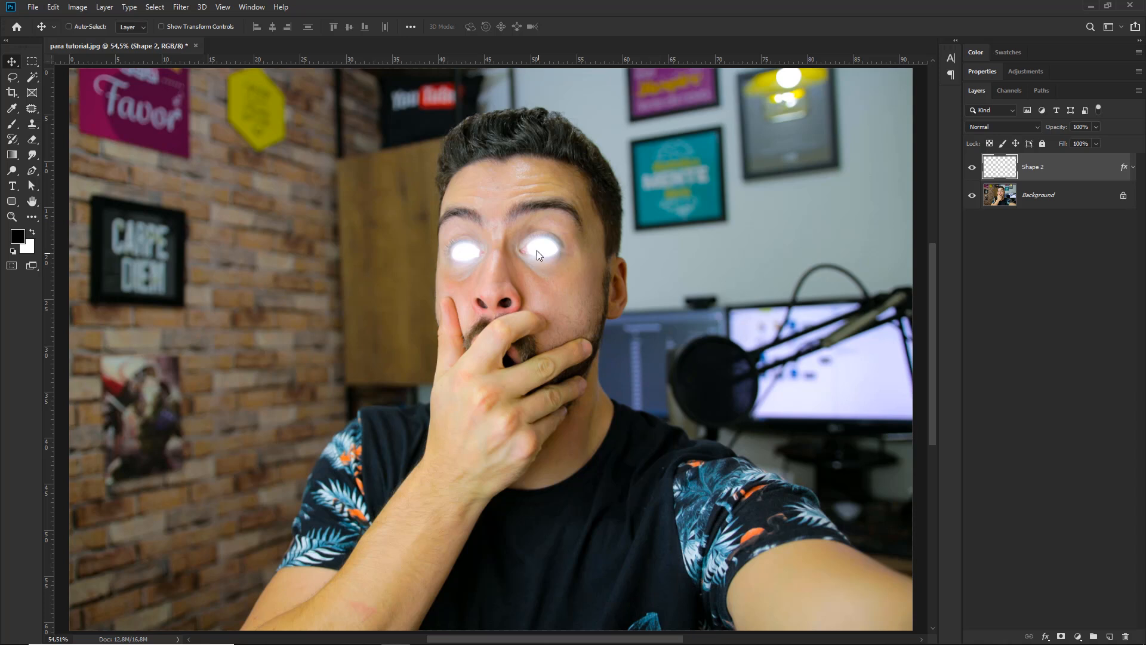
Place the veias.jpg texture from the 11 olho branco iluminado folder into the portrait at its original size
{"action": "key", "text": "z"}
{"action": "left_click_drag", "start_coordinate": [538, 253], "coordinate": [565, 288]}
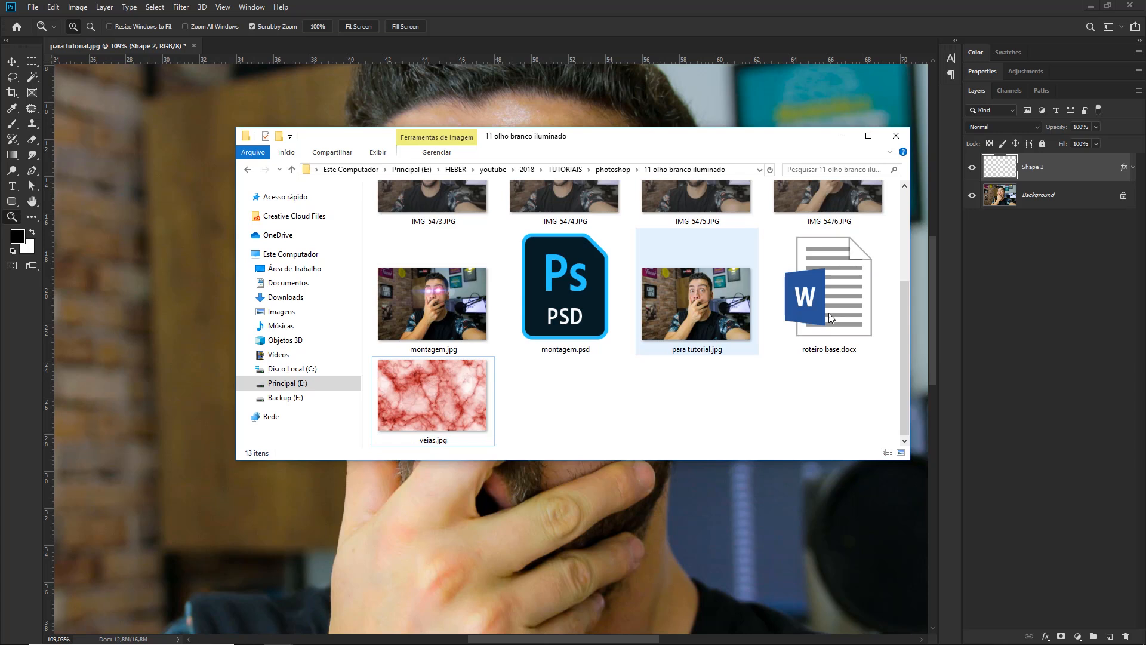
{"action": "scroll", "coordinate": [640, 340], "scroll_direction": "down", "scroll_amount": 3, "text": "ctrl"}
{"action": "left_click_drag", "start_coordinate": [665, 139], "coordinate": [732, 126]}
{"action": "left_click", "coordinate": [715, 404]}
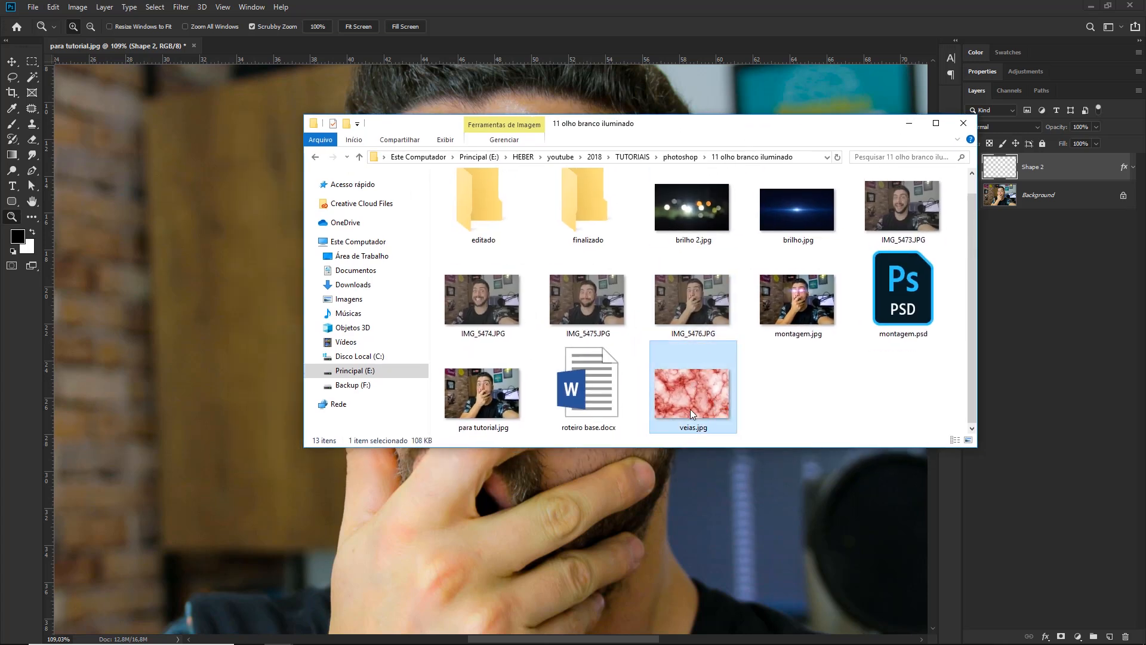
{"action": "left_click_drag", "start_coordinate": [710, 134], "coordinate": [735, 222]}
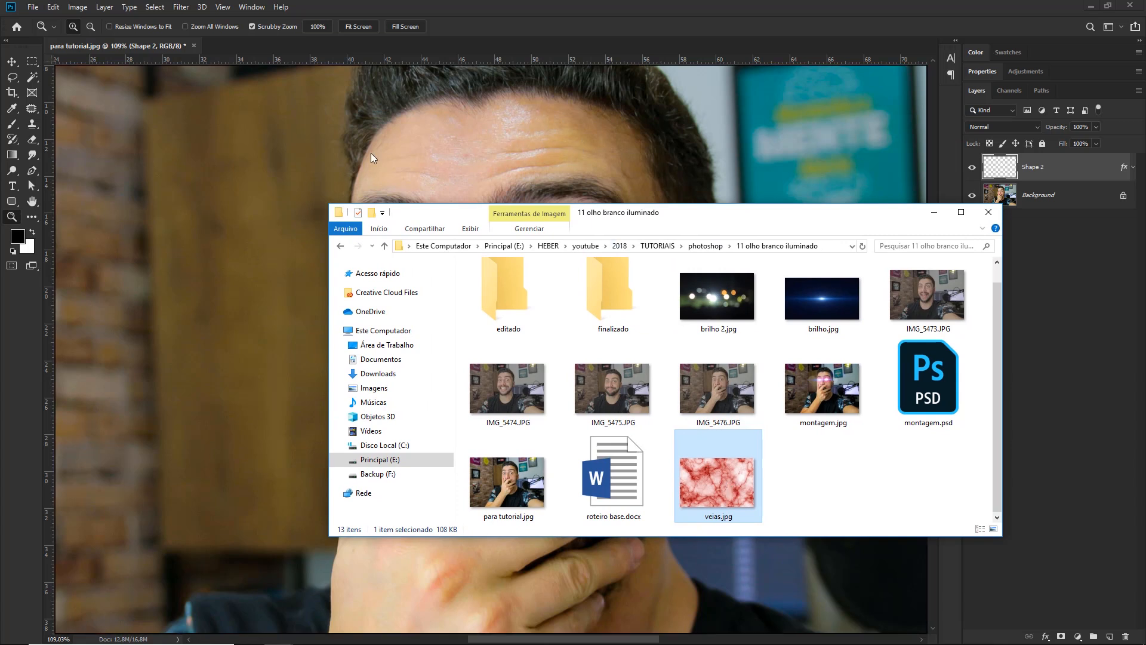
{"action": "left_click_drag", "start_coordinate": [370, 153], "coordinate": [478, 198]}
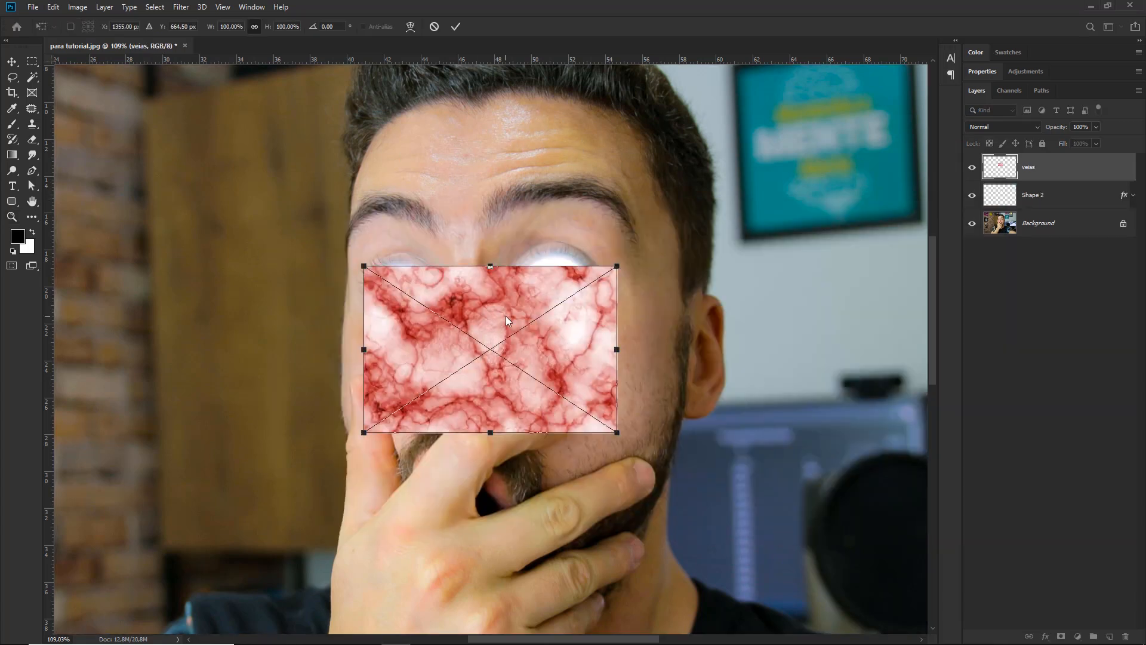
{"action": "key", "text": "Return"}
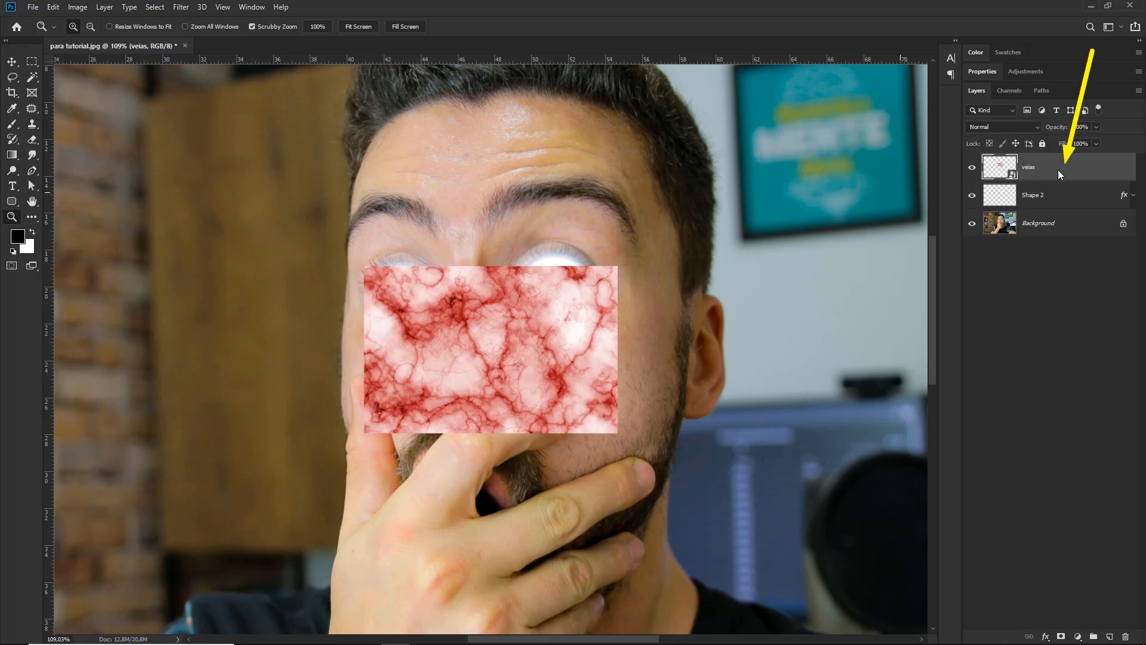
Rasterize the veias layer and move it below the Shape 2 layer with the glowing eyes
{"action": "right_click", "coordinate": [1037, 164]}
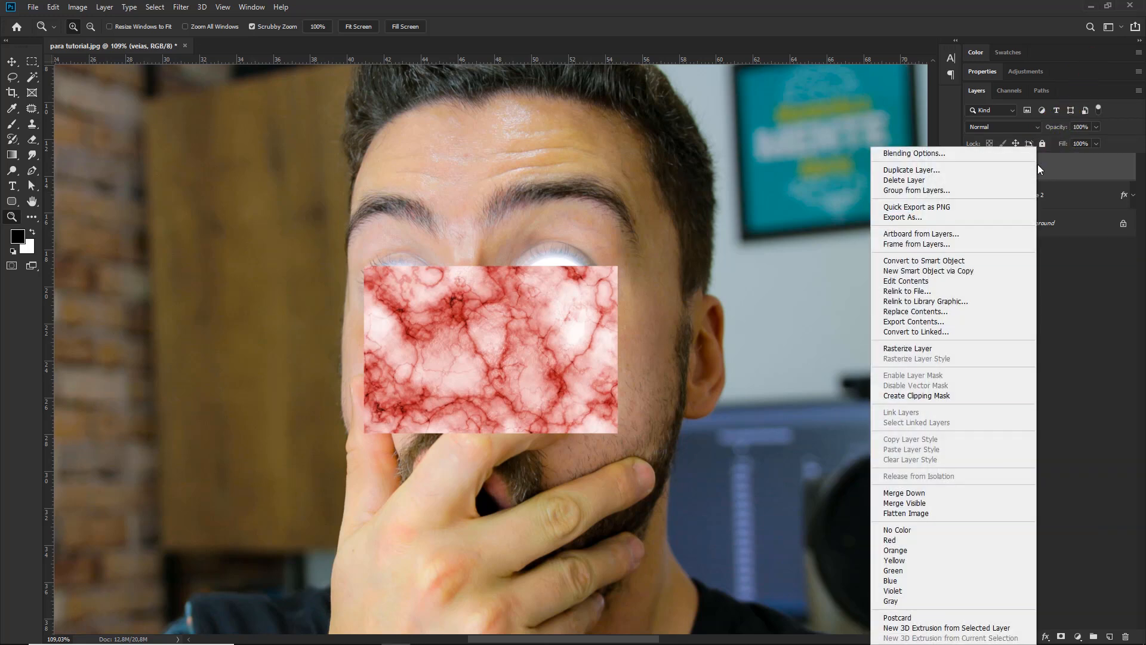
{"action": "left_click", "coordinate": [917, 350]}
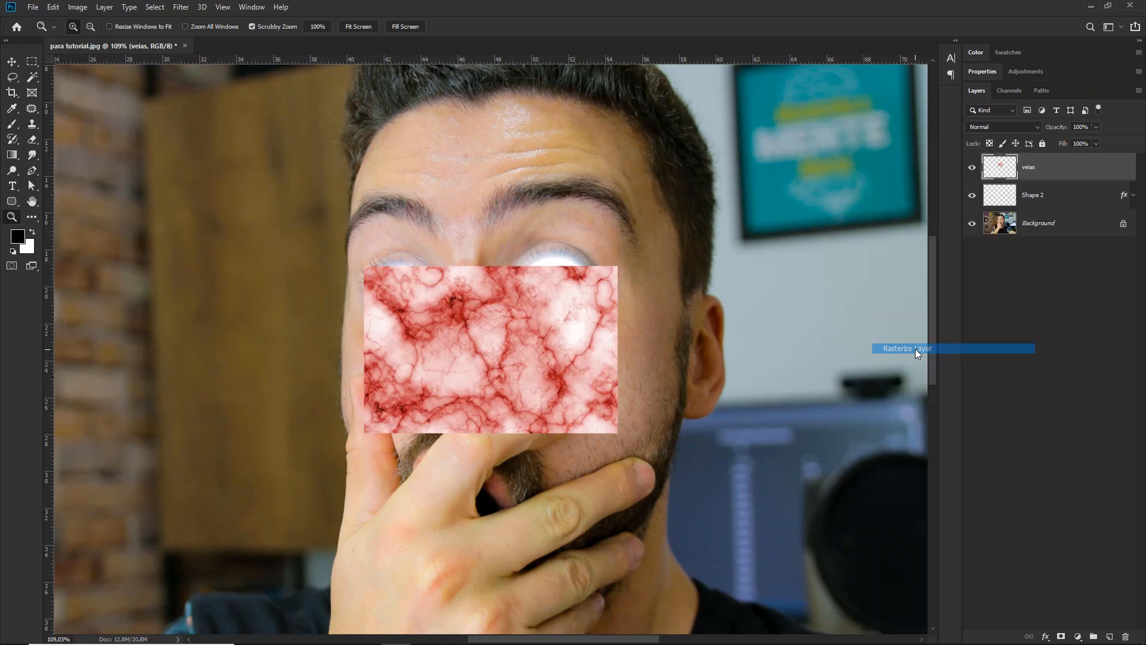
{"action": "left_click_drag", "start_coordinate": [517, 328], "coordinate": [540, 295]}
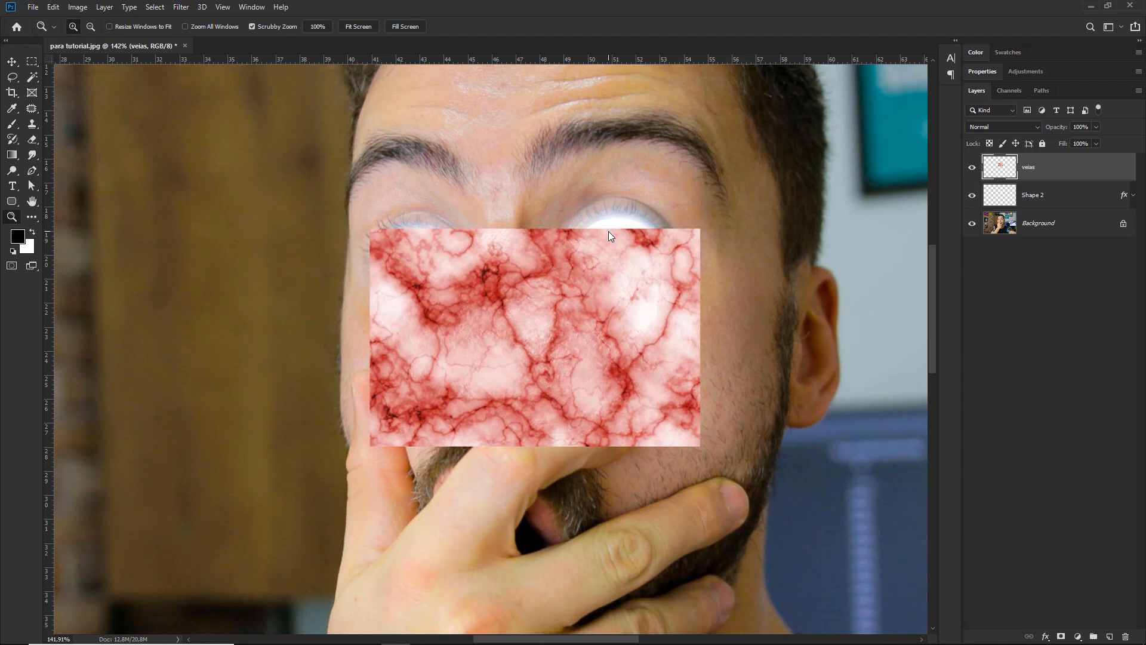
{"action": "left_click_drag", "start_coordinate": [535, 209], "coordinate": [558, 239]}
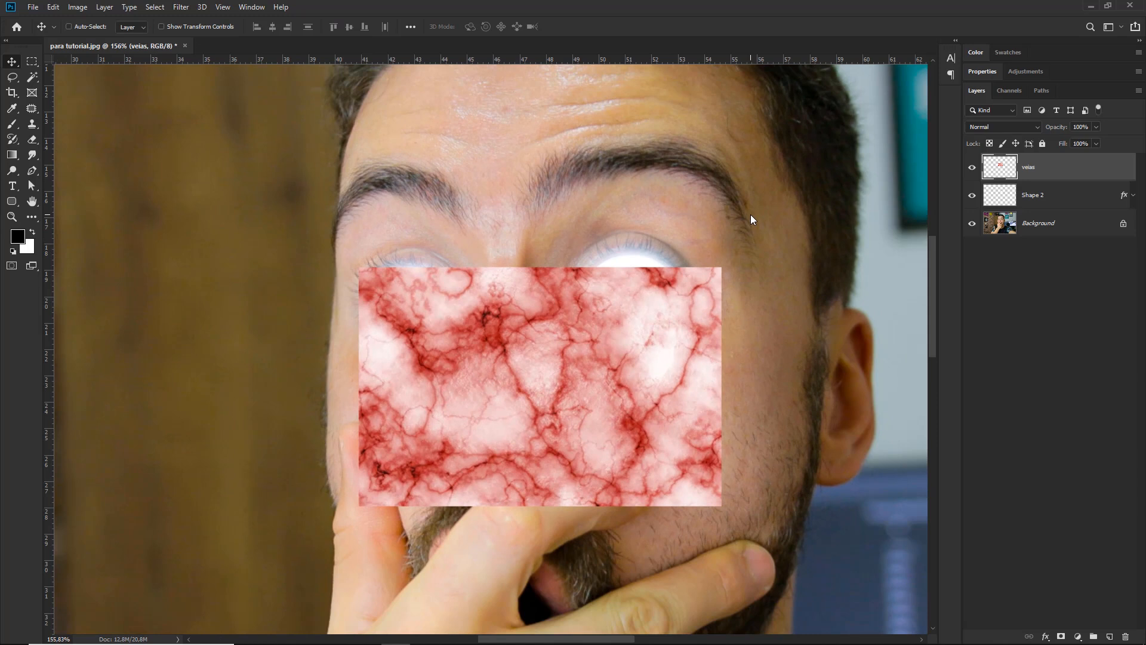
{"action": "key", "text": "ctrl+2"}
{"action": "mouse_move", "coordinate": [1053, 7]}
{"action": "left_mouse_down"}
{"action": "mouse_move", "coordinate": [985, 93]}
{"action": "mouse_move", "coordinate": [1049, 209]}
{"action": "mouse_move", "coordinate": [1038, 170]}
{"action": "left_mouse_up"}
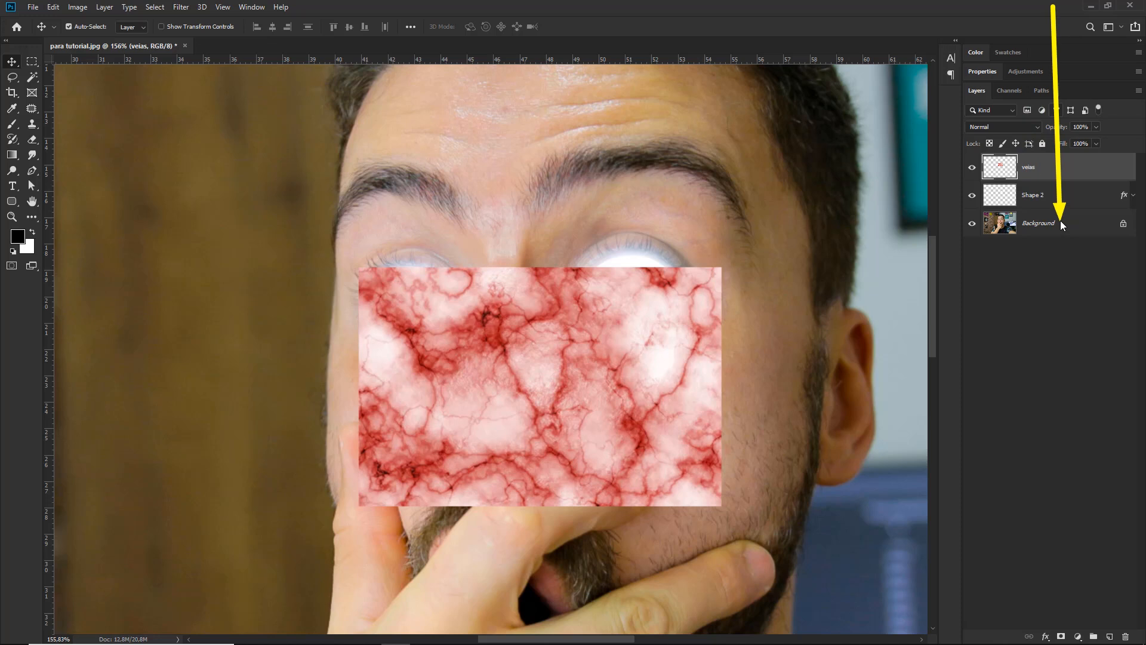
{"action": "left_click_drag", "start_coordinate": [1040, 163], "coordinate": [1051, 205]}
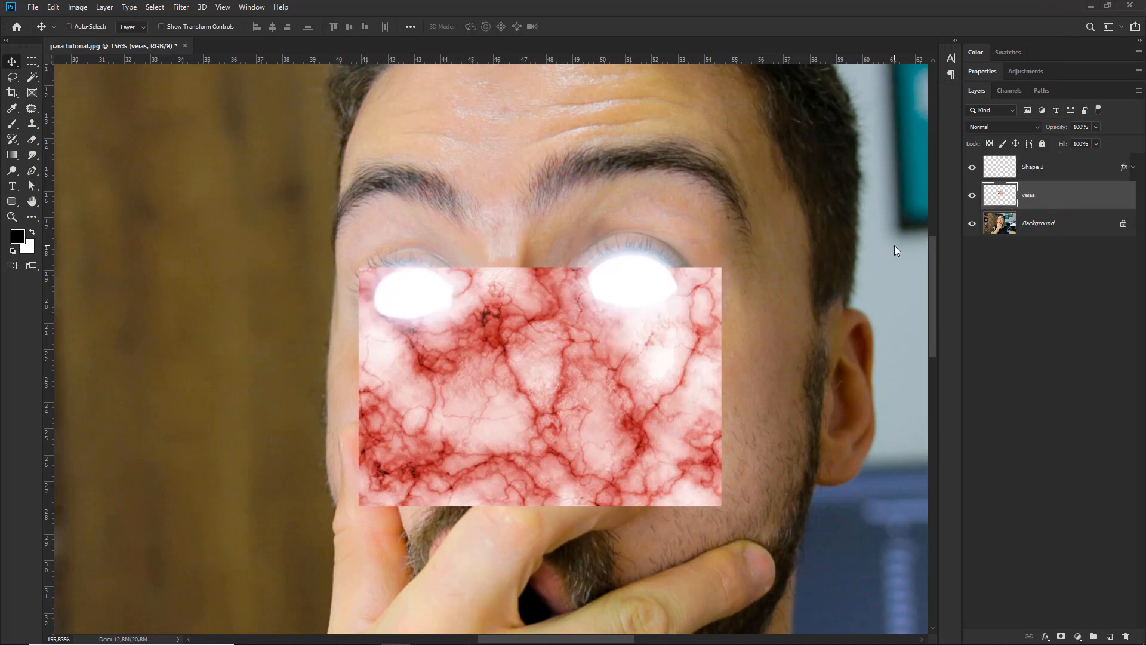
Move the vein texture up over the eye area and set its blend mode to Multiply
{"action": "left_click_drag", "start_coordinate": [565, 300], "coordinate": [545, 331]}
{"action": "left_click_drag", "start_coordinate": [594, 385], "coordinate": [617, 307]}
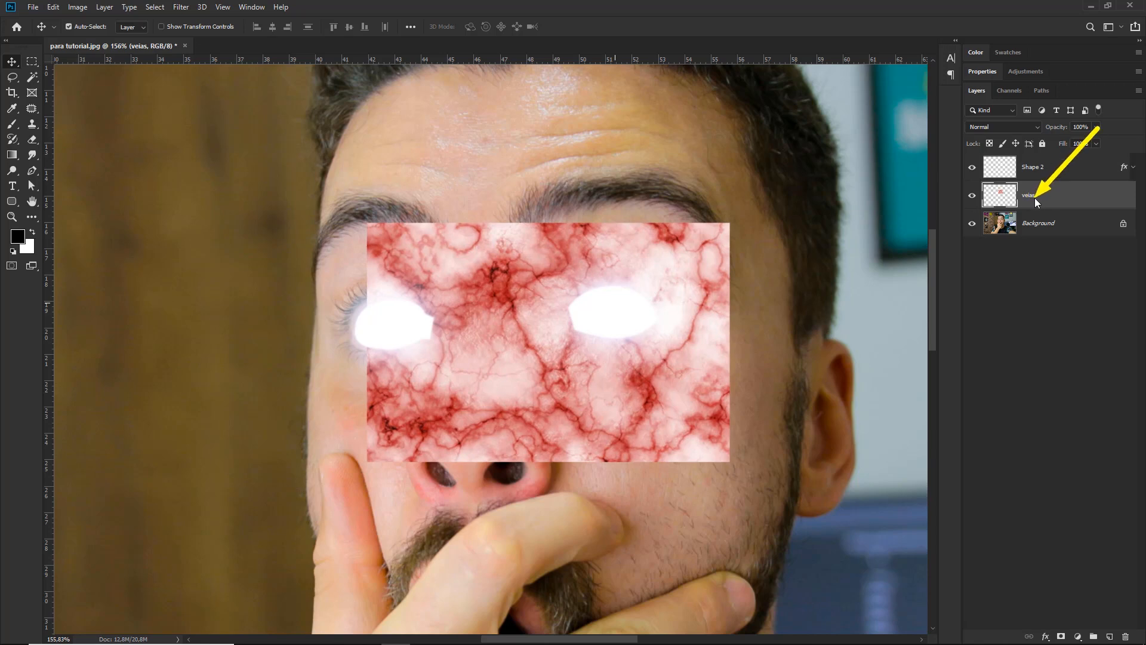
{"action": "left_click", "coordinate": [993, 127]}
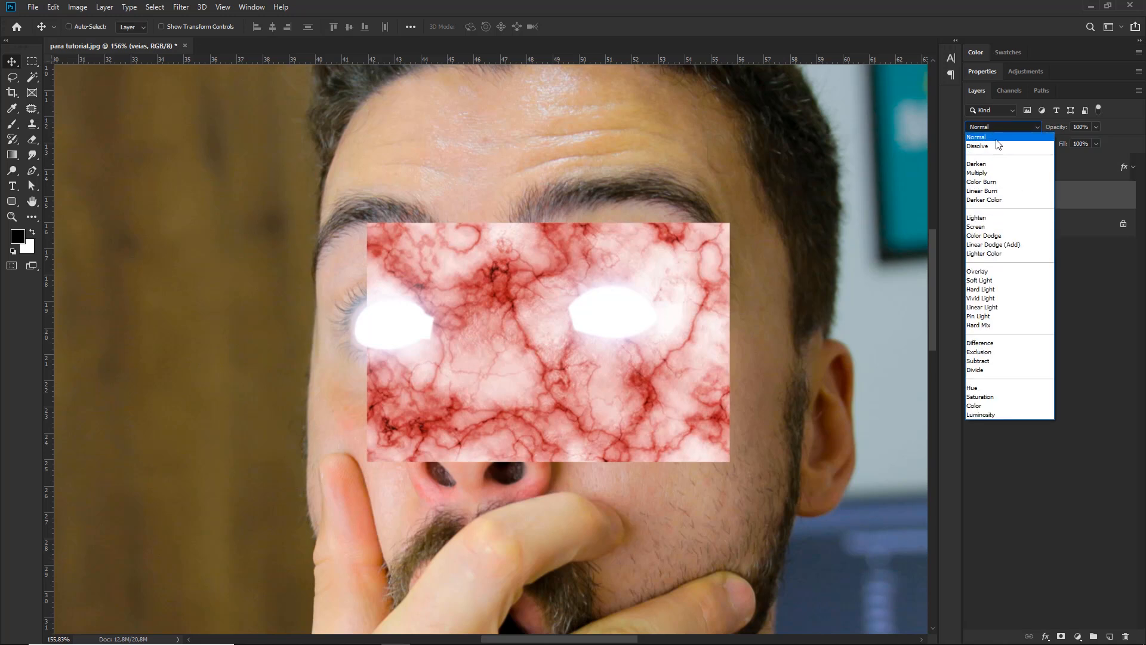
{"action": "left_click", "coordinate": [984, 173]}
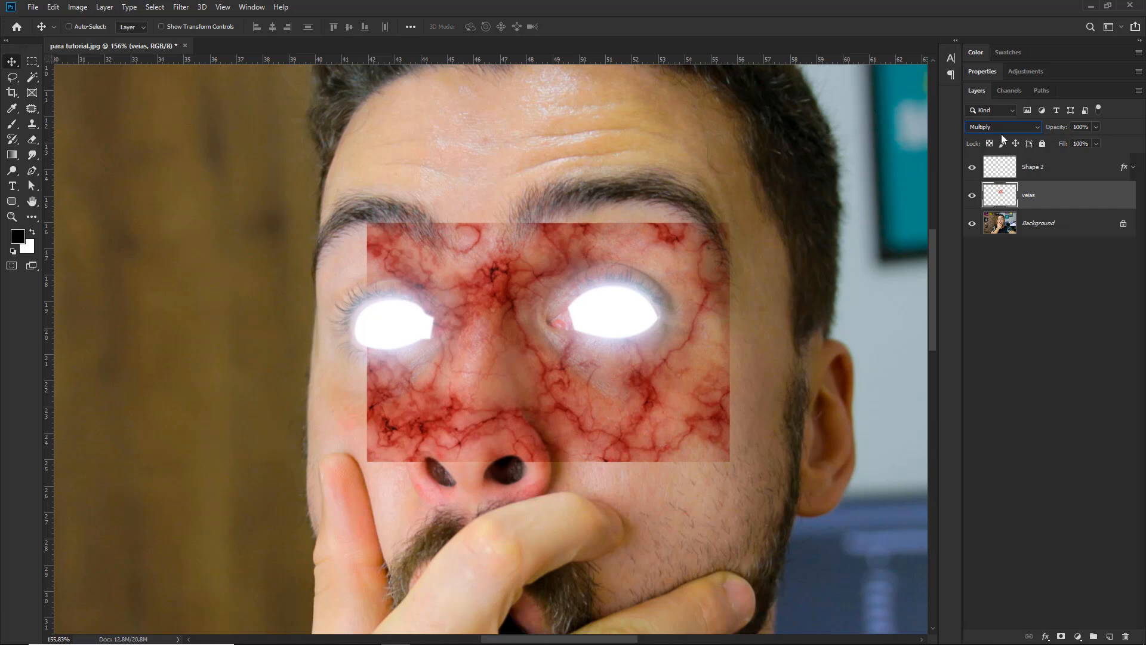
Center the vein texture on the man's left eye, scaling it to about 108% and rotating it about -0.5 degrees with Free Transform
{"action": "scroll", "coordinate": [704, 201], "scroll_direction": "down", "scroll_amount": 3}
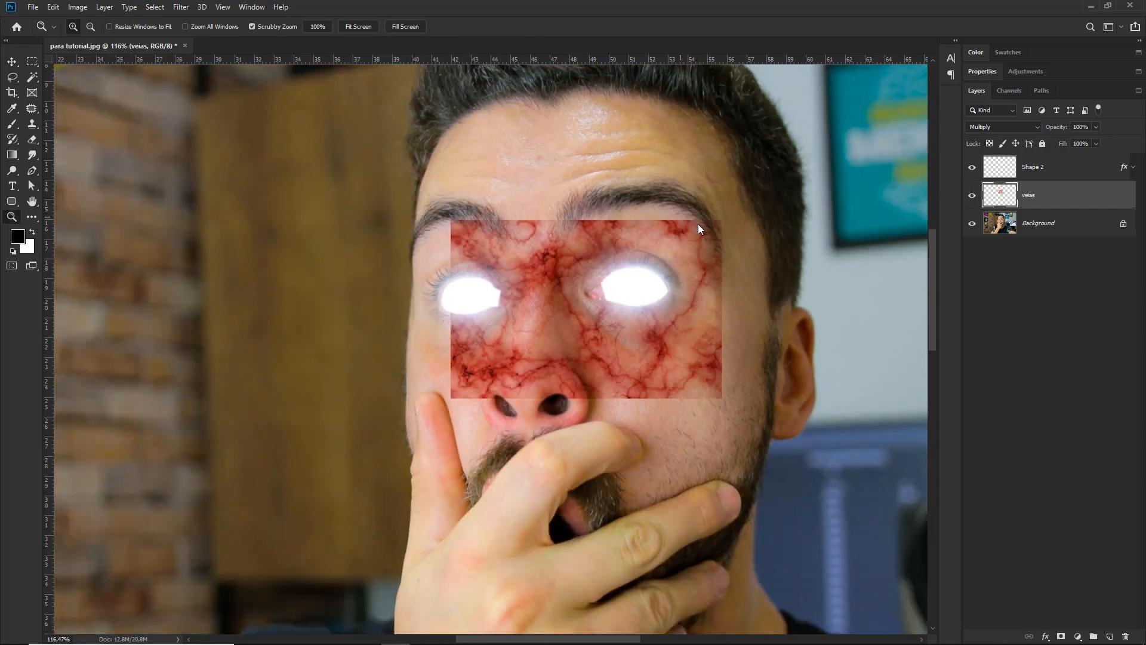
{"action": "left_click_drag", "start_coordinate": [779, 270], "coordinate": [729, 246]}
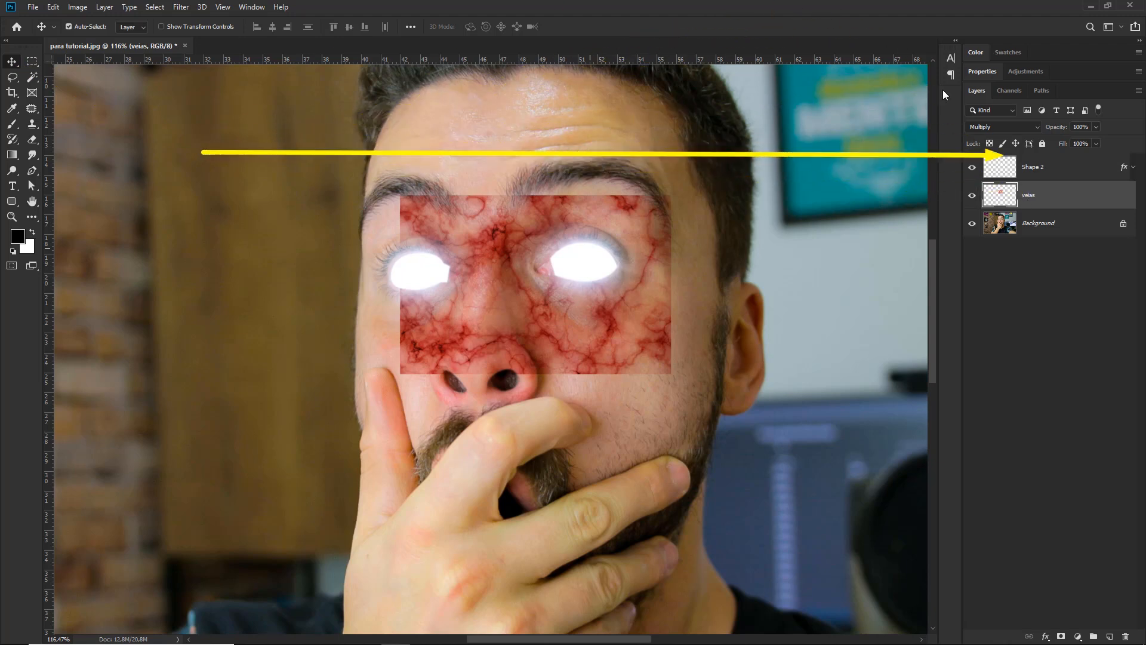
{"action": "left_click_drag", "start_coordinate": [594, 258], "coordinate": [610, 235]}
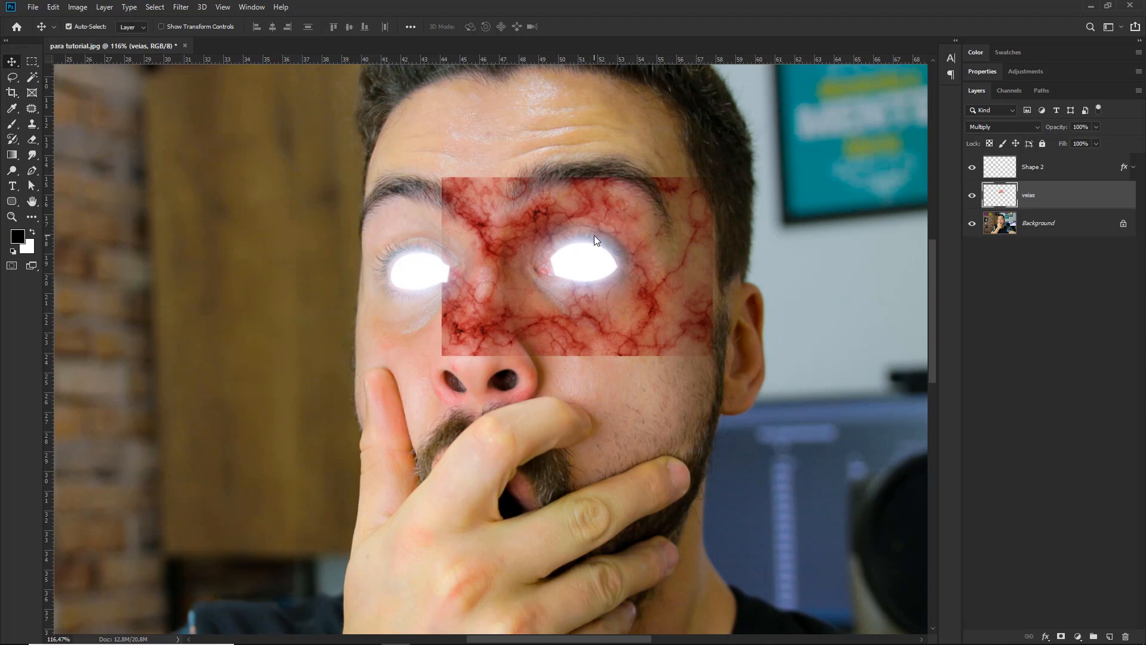
{"action": "left_click", "coordinate": [53, 6]}
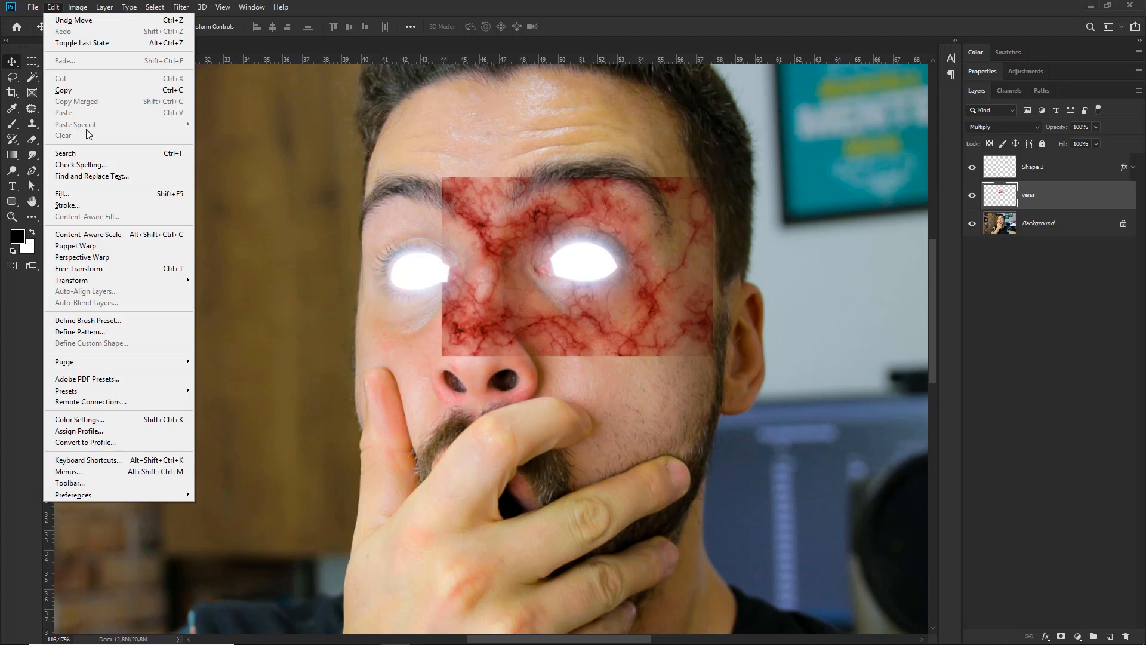
{"action": "left_click", "coordinate": [89, 269]}
{"action": "mouse_move", "coordinate": [720, 168]}
{"action": "left_mouse_down"}
{"action": "mouse_move", "coordinate": [692, 126]}
{"action": "mouse_move", "coordinate": [728, 163]}
{"action": "mouse_move", "coordinate": [714, 155]}
{"action": "mouse_move", "coordinate": [727, 176]}
{"action": "mouse_move", "coordinate": [716, 173]}
{"action": "mouse_move", "coordinate": [727, 166]}
{"action": "left_mouse_up"}
{"action": "left_click_drag", "start_coordinate": [730, 355], "coordinate": [736, 358]}
{"action": "left_click_drag", "start_coordinate": [665, 221], "coordinate": [673, 224]}
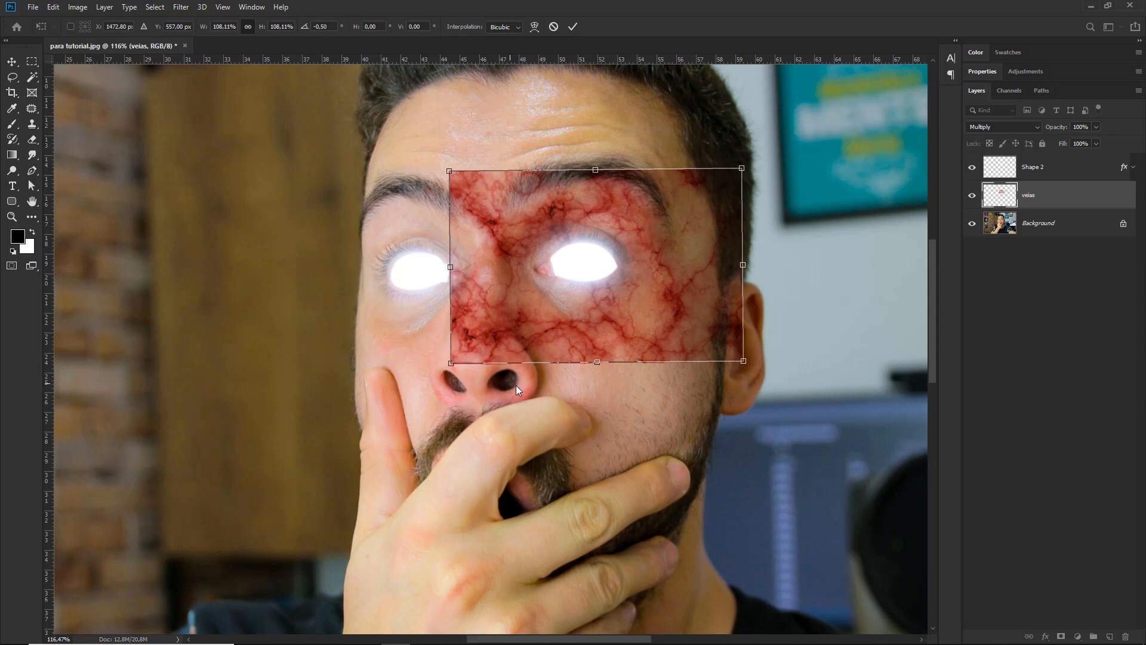
{"action": "left_click_drag", "start_coordinate": [600, 251], "coordinate": [596, 249]}
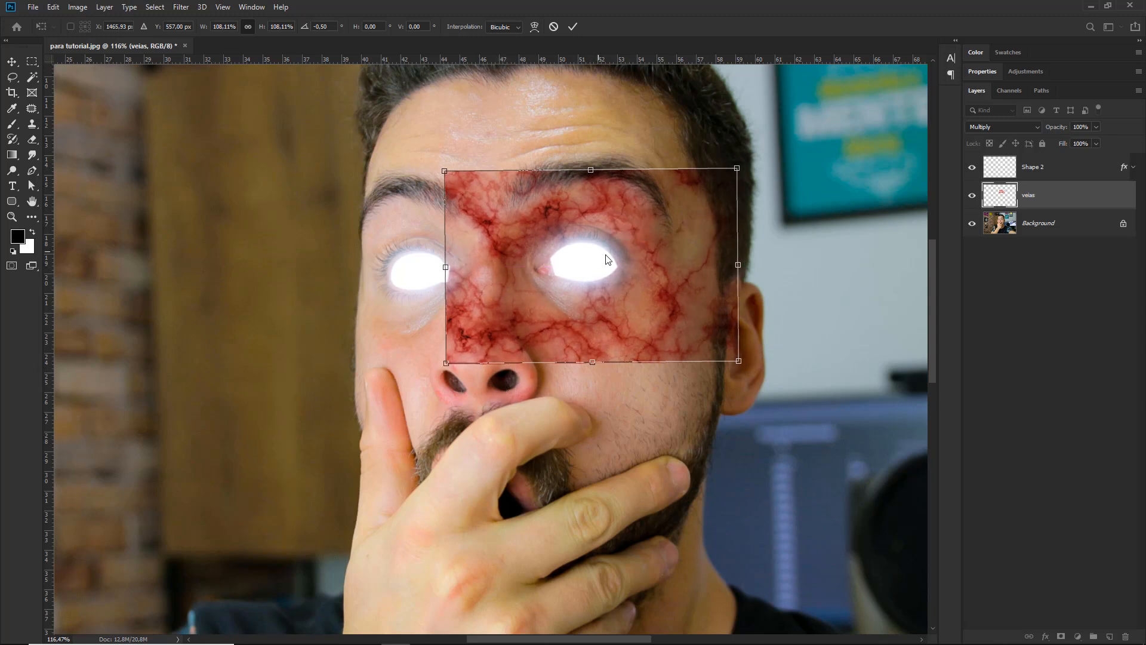
{"action": "key", "text": "Return"}
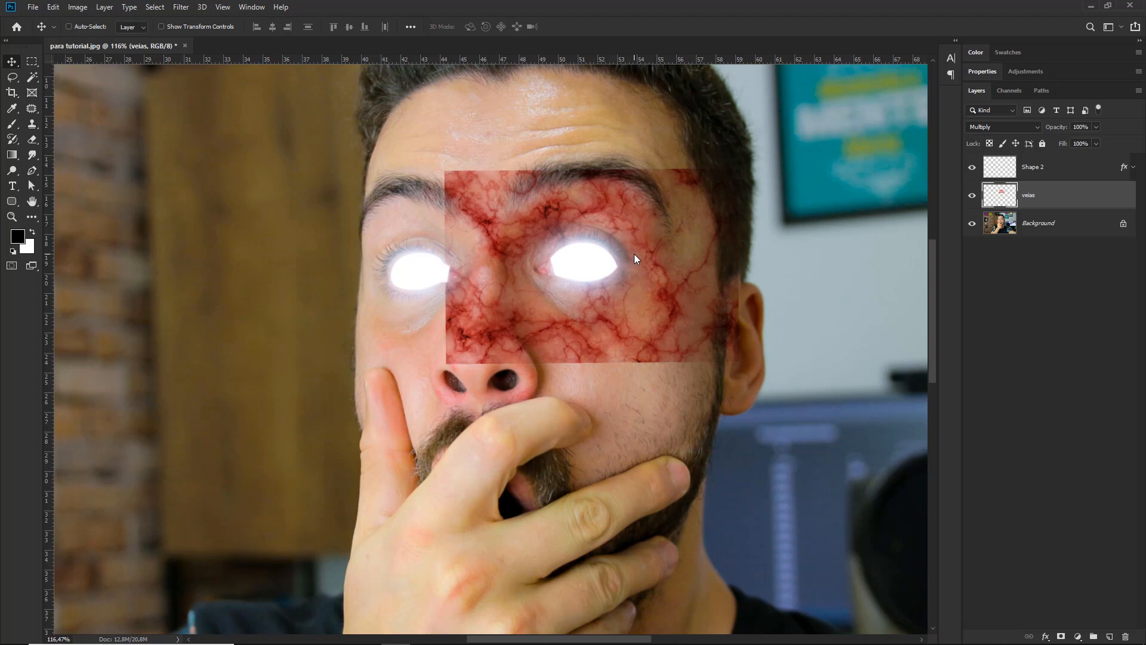
Choose the Eraser with the Soft Round brush at 0% hardness and enlarge it to 250 px
{"action": "key", "text": "z"}
{"action": "left_click_drag", "start_coordinate": [600, 250], "coordinate": [672, 276]}
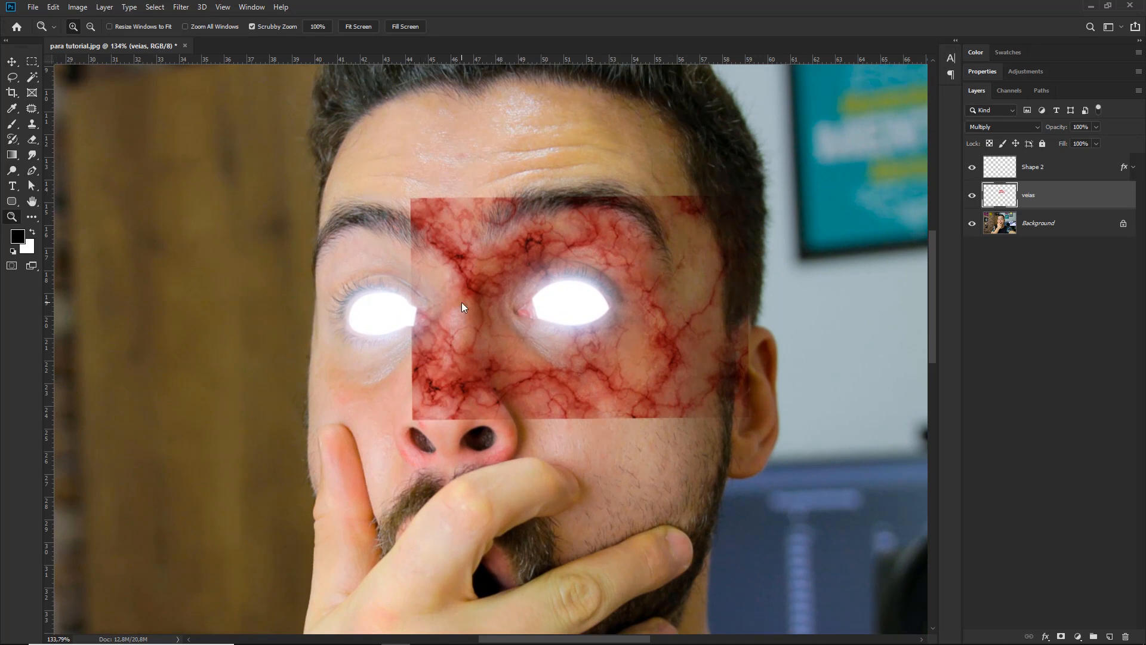
{"action": "left_click_drag", "start_coordinate": [410, 200], "coordinate": [748, 415]}
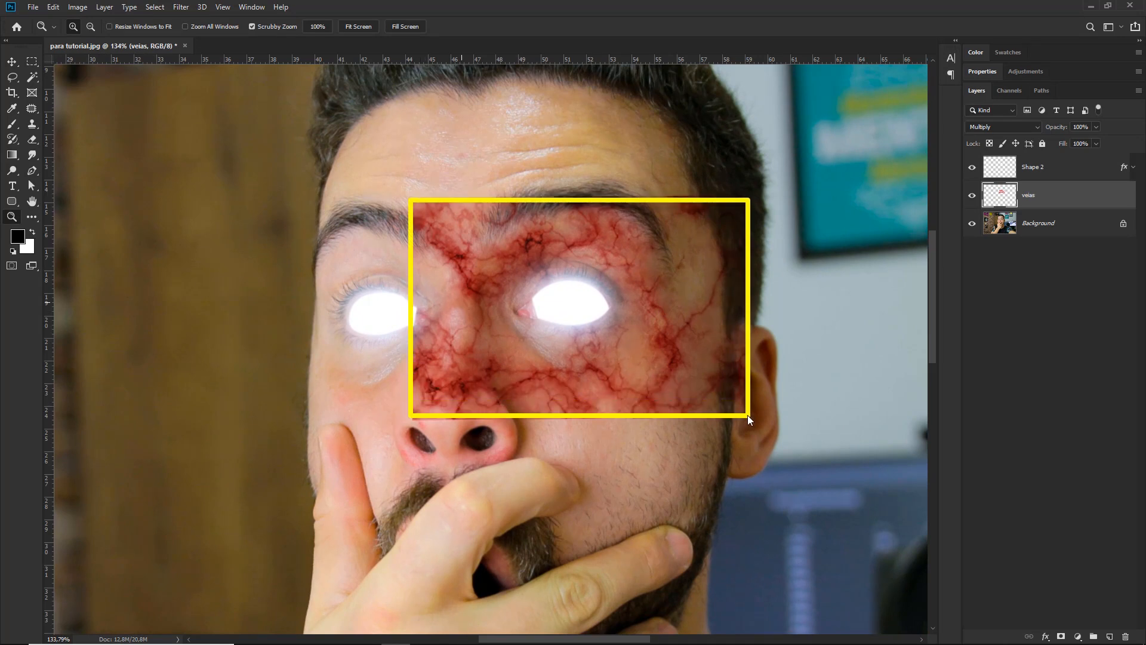
{"action": "mouse_move", "coordinate": [319, 130]}
{"action": "left_mouse_down"}
{"action": "mouse_move", "coordinate": [128, 113]}
{"action": "mouse_move", "coordinate": [41, 145]}
{"action": "left_mouse_up"}
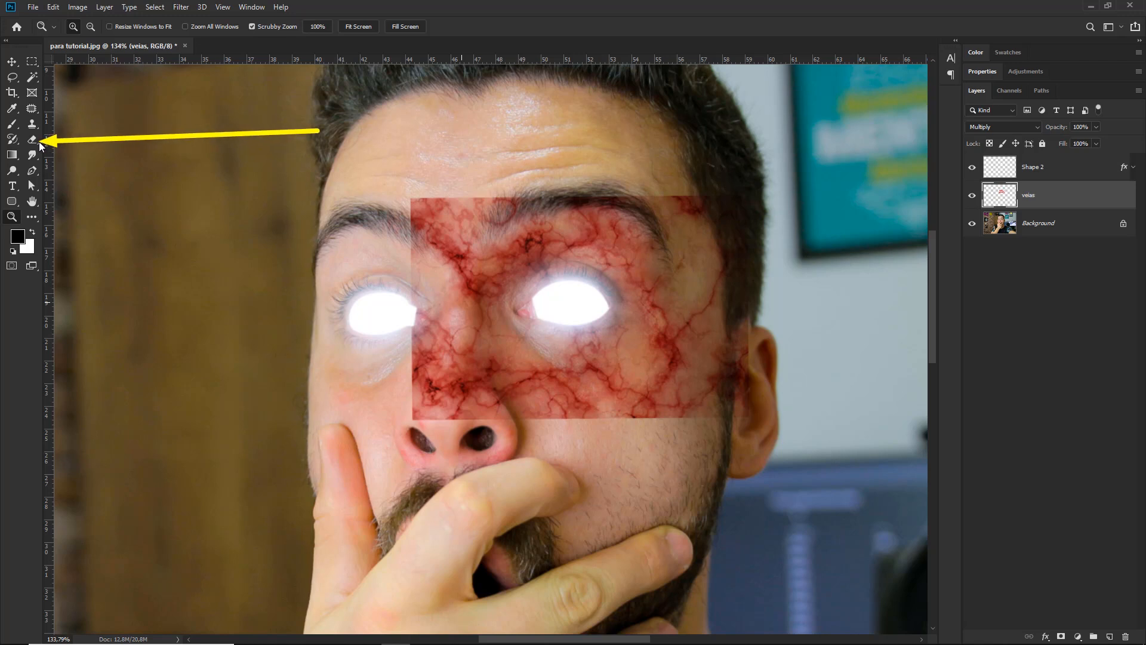
{"action": "left_click", "coordinate": [34, 141]}
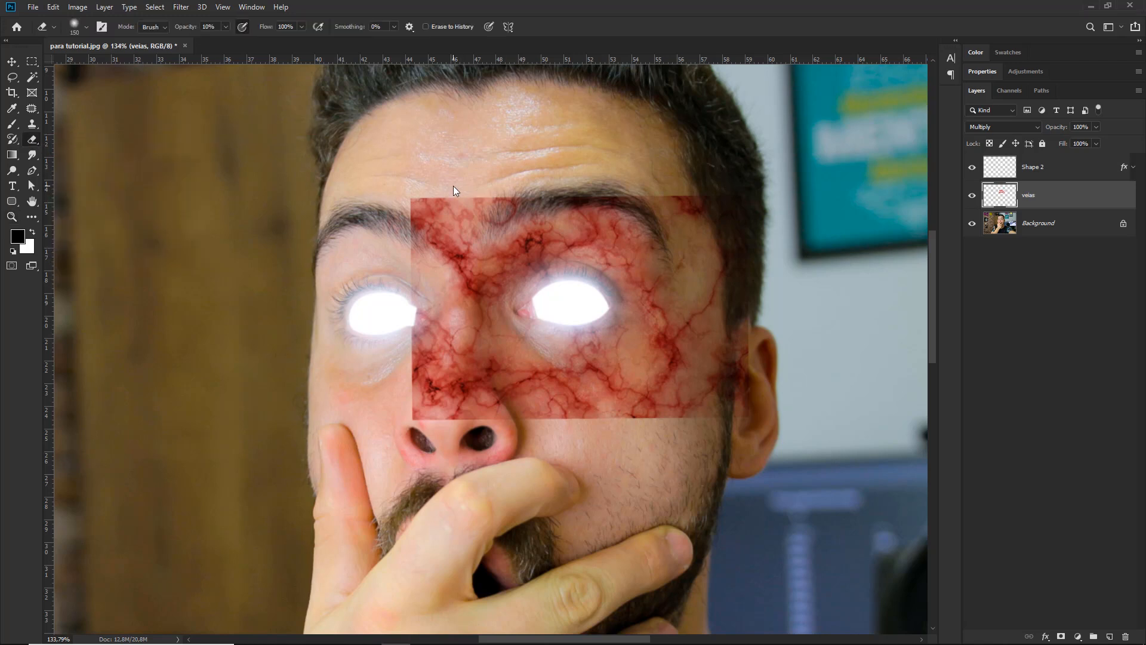
{"action": "right_click", "coordinate": [453, 186]}
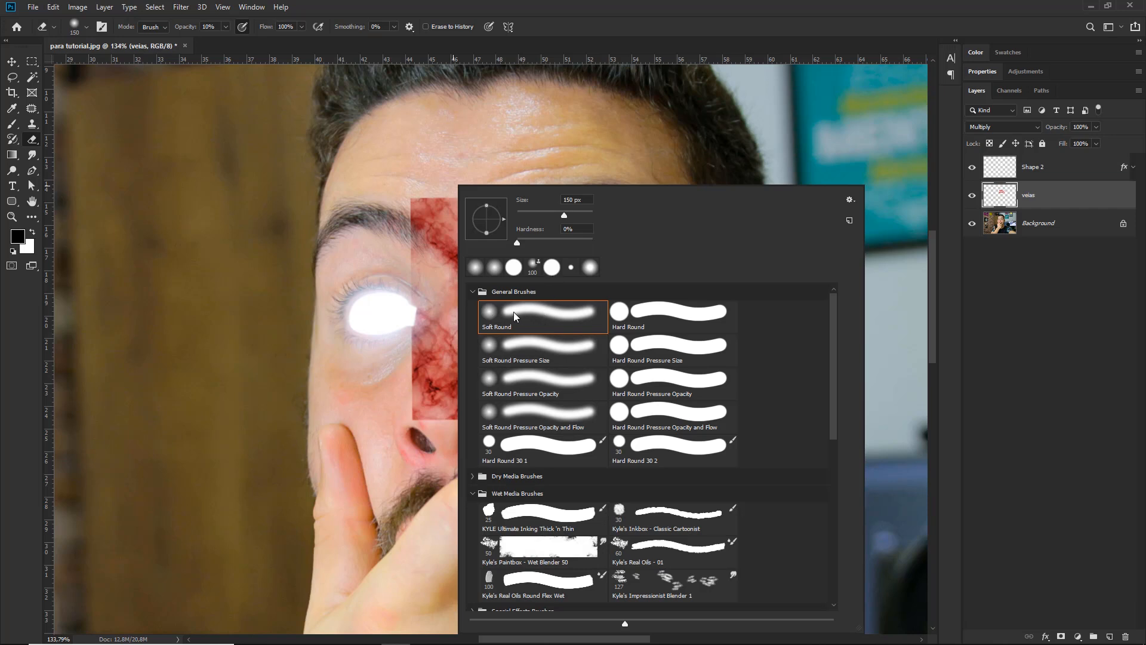
{"action": "left_click", "coordinate": [435, 156]}
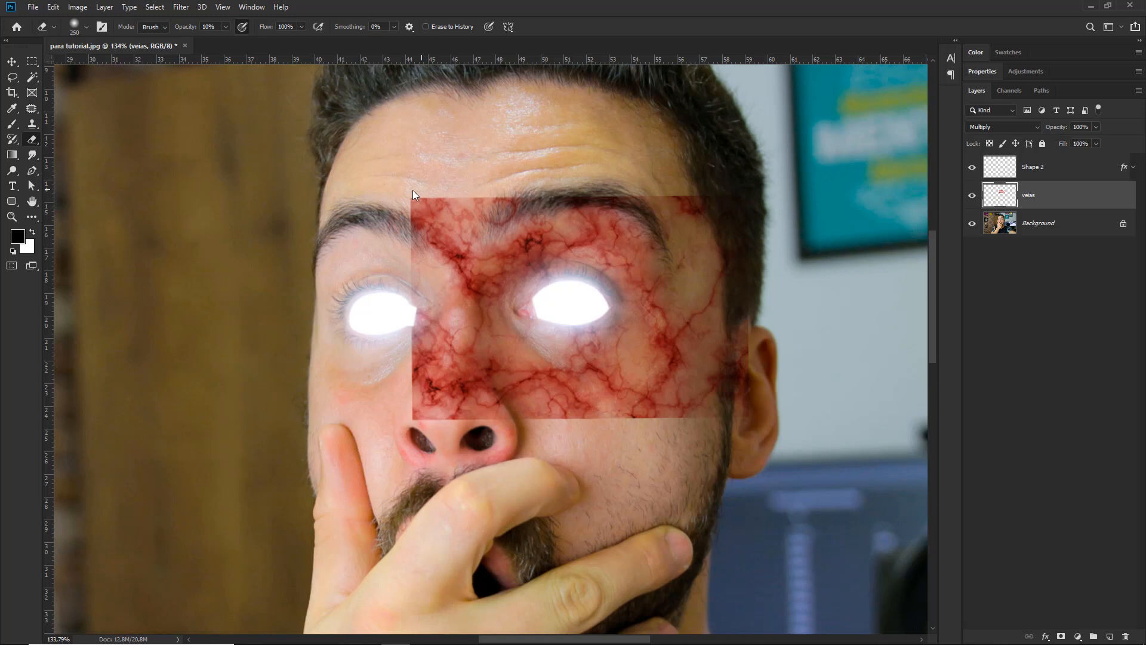
{"action": "mouse_move", "coordinate": [380, 115]}
{"action": "left_mouse_down"}
{"action": "mouse_move", "coordinate": [330, 110]}
{"action": "mouse_move", "coordinate": [343, 237]}
{"action": "left_mouse_up"}
{"action": "mouse_move", "coordinate": [437, 115]}
{"action": "left_mouse_down"}
{"action": "mouse_move", "coordinate": [488, 193]}
{"action": "mouse_move", "coordinate": [414, 224]}
{"action": "left_mouse_up"}
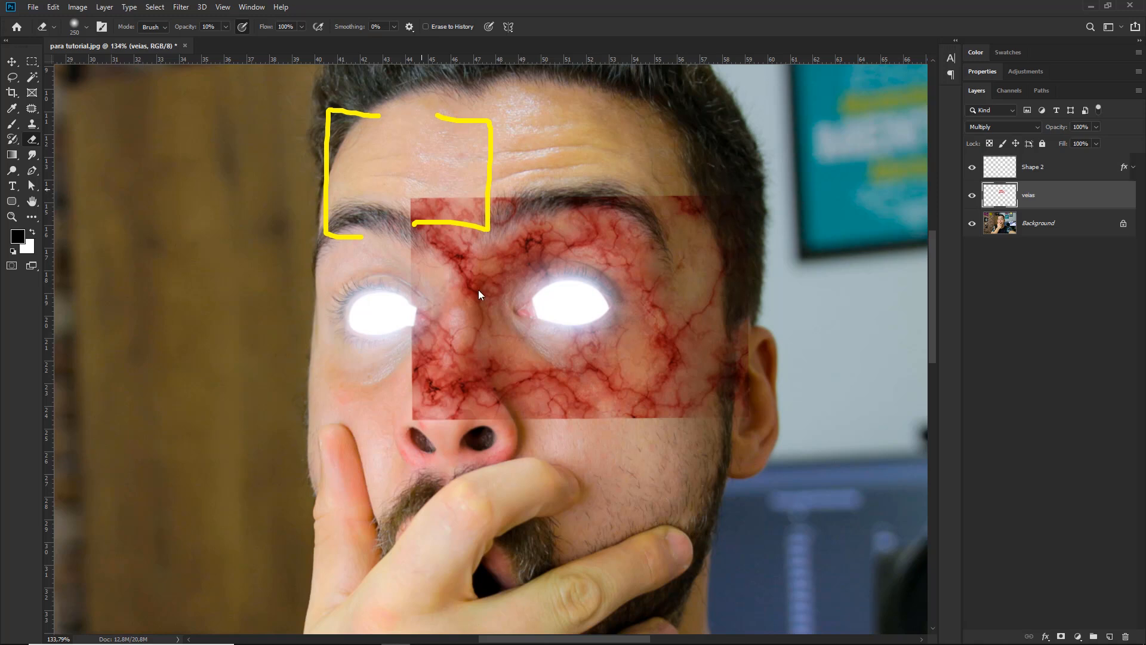
{"action": "key", "text": "Escape"}
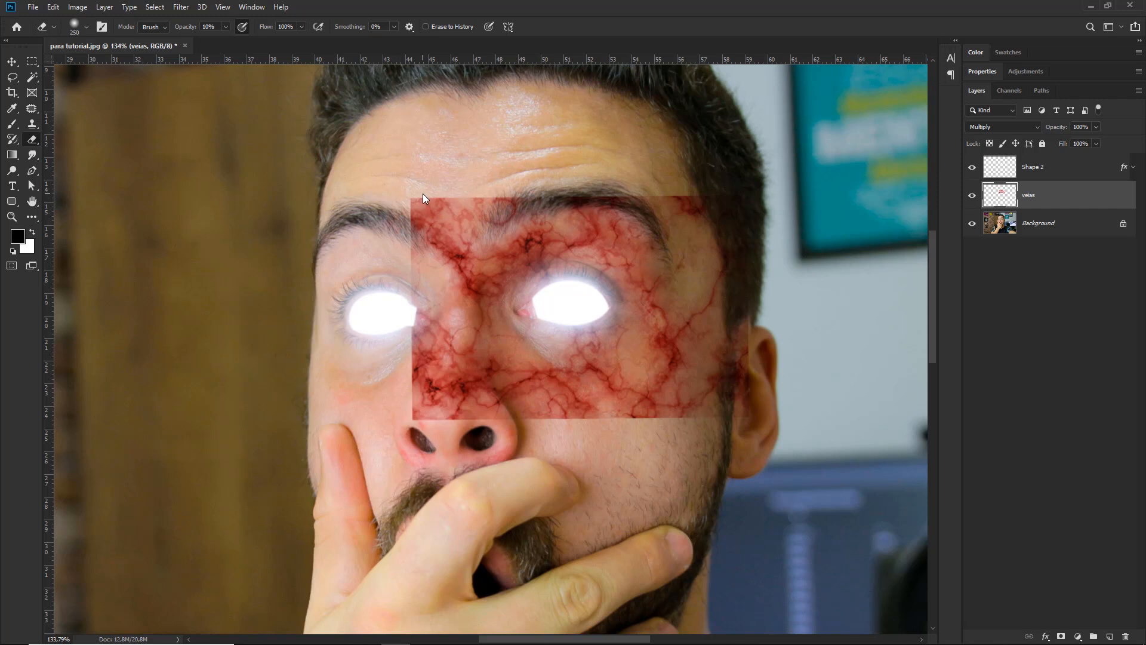
Erase the hard edges of the vein texture around the man's left eye at 80% eraser opacity, clearing the nose, cheek, brow and temple
{"action": "mouse_move", "coordinate": [442, 198]}
{"action": "left_mouse_down"}
{"action": "mouse_move", "coordinate": [417, 202]}
{"action": "mouse_move", "coordinate": [463, 191]}
{"action": "left_mouse_up"}
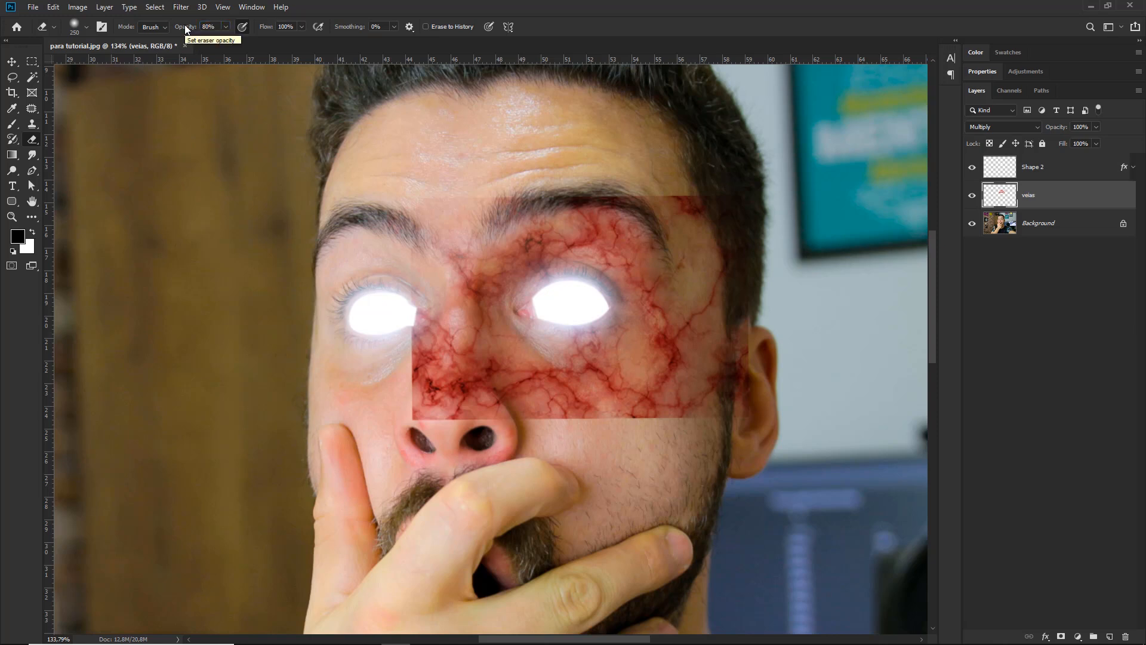
{"action": "left_click_drag", "start_coordinate": [426, 205], "coordinate": [453, 171]}
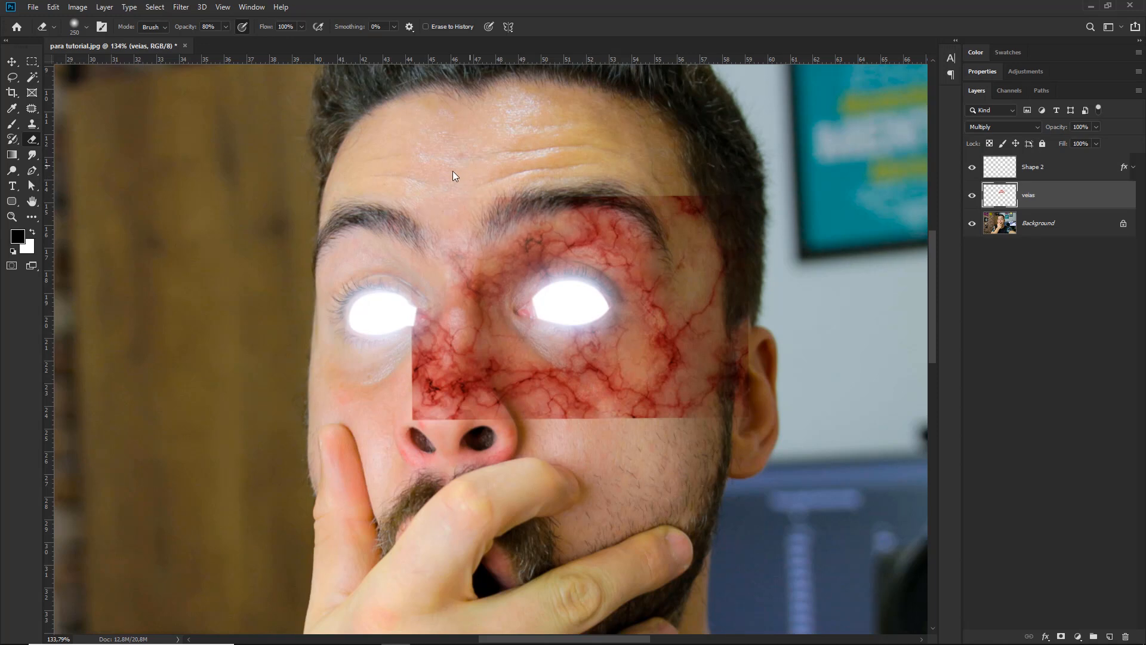
{"action": "mouse_move", "coordinate": [384, 322]}
{"action": "left_mouse_down"}
{"action": "mouse_move", "coordinate": [396, 409]}
{"action": "mouse_move", "coordinate": [406, 310]}
{"action": "mouse_move", "coordinate": [406, 427]}
{"action": "mouse_move", "coordinate": [441, 441]}
{"action": "mouse_move", "coordinate": [436, 412]}
{"action": "mouse_move", "coordinate": [520, 460]}
{"action": "mouse_move", "coordinate": [593, 473]}
{"action": "mouse_move", "coordinate": [548, 477]}
{"action": "mouse_move", "coordinate": [601, 488]}
{"action": "mouse_move", "coordinate": [535, 491]}
{"action": "mouse_move", "coordinate": [571, 500]}
{"action": "mouse_move", "coordinate": [718, 481]}
{"action": "mouse_move", "coordinate": [669, 492]}
{"action": "left_mouse_up"}
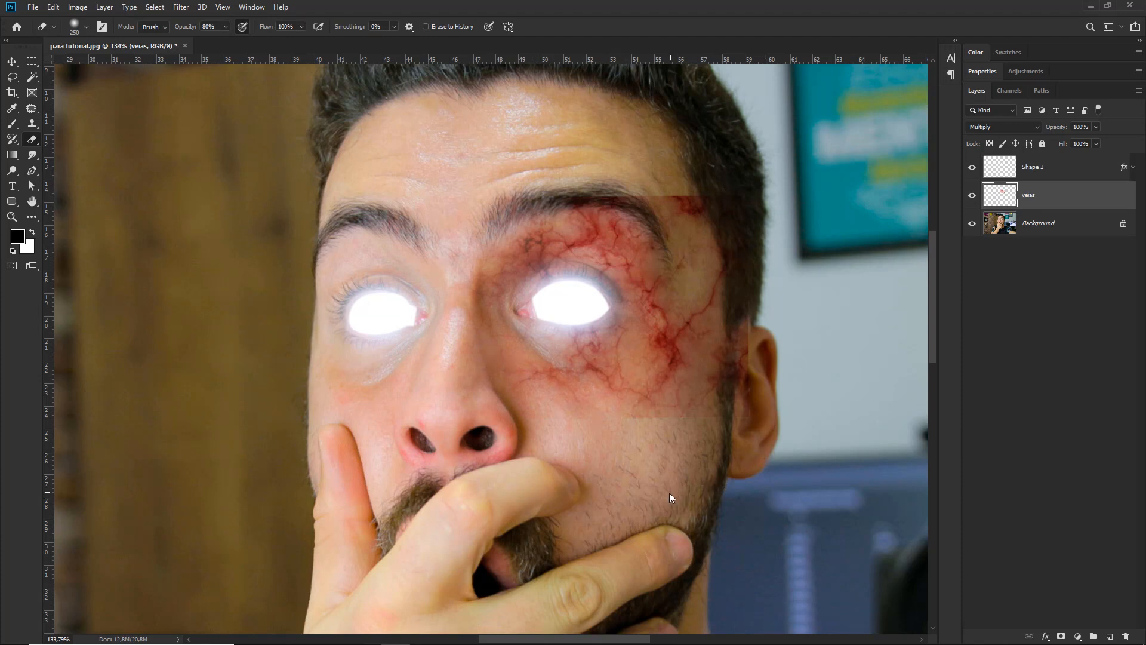
{"action": "left_click_drag", "start_coordinate": [778, 407], "coordinate": [810, 299]}
{"action": "left_click_drag", "start_coordinate": [744, 153], "coordinate": [695, 139]}
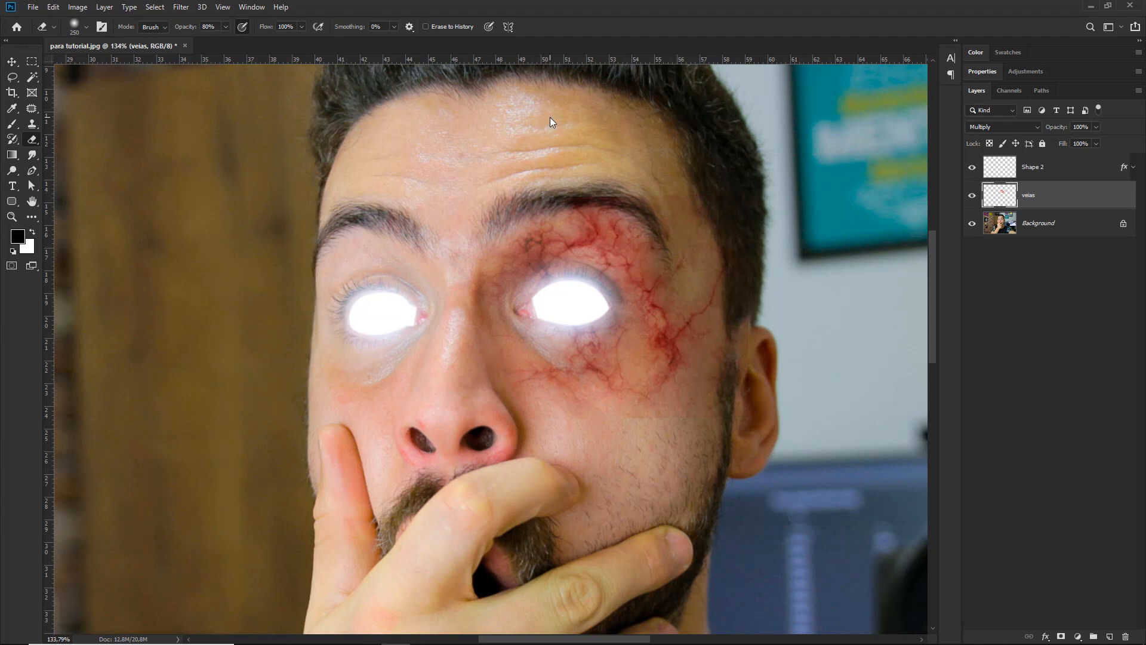
{"action": "left_click", "coordinate": [482, 167]}
{"action": "left_click_drag", "start_coordinate": [771, 278], "coordinate": [773, 297]}
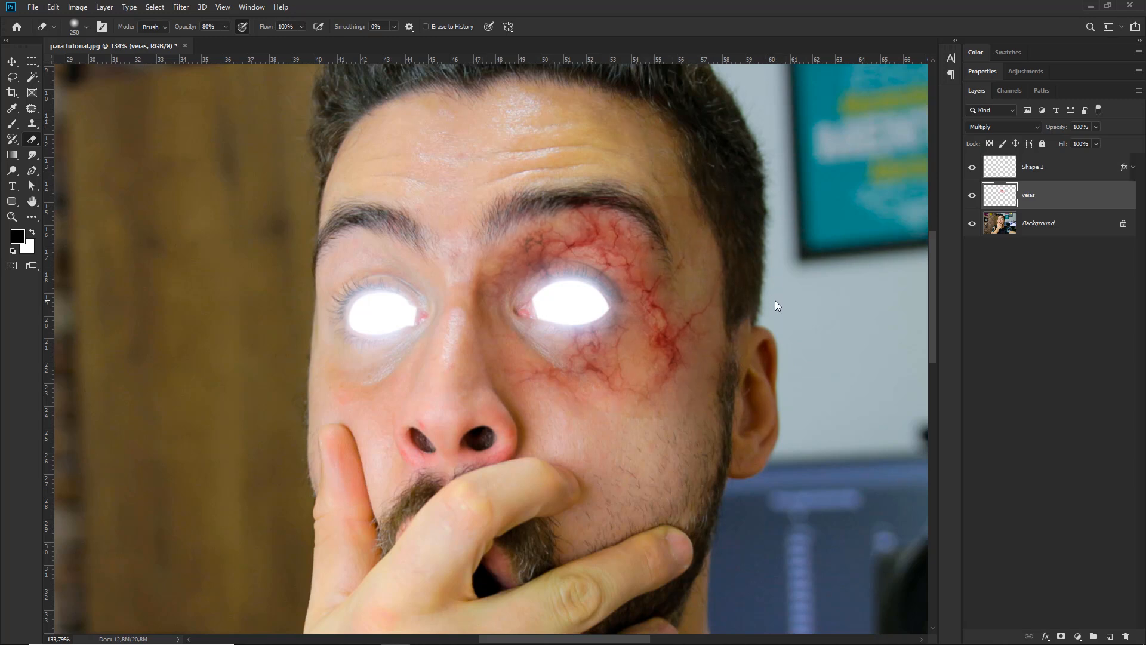
Compare the portrait with and without the vein texture by toggling the veias layer's visibility
{"action": "key", "text": "z"}
{"action": "mouse_move", "coordinate": [579, 291]}
{"action": "left_mouse_down"}
{"action": "mouse_move", "coordinate": [499, 277]}
{"action": "mouse_move", "coordinate": [581, 288]}
{"action": "left_mouse_up"}
{"action": "key", "text": "v"}
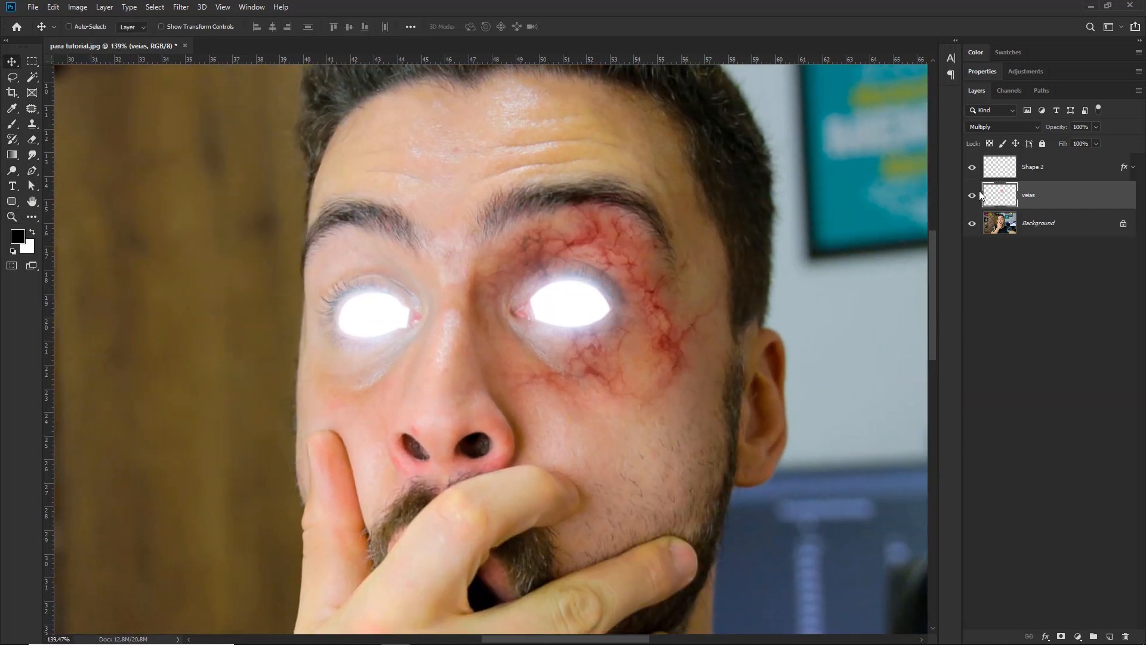
{"action": "left_click", "coordinate": [980, 195]}
{"action": "left_click", "coordinate": [980, 194]}
{"action": "left_click", "coordinate": [979, 194]}
{"action": "left_click", "coordinate": [979, 194]}
{"action": "left_click", "coordinate": [980, 195]}
{"action": "left_click", "coordinate": [979, 195]}
Reduce the Eraser to about 45 px and erase the veins over the upper eyelid of the man's left eye
{"action": "key", "text": "z"}
{"action": "mouse_move", "coordinate": [490, 296]}
{"action": "left_mouse_down"}
{"action": "mouse_move", "coordinate": [636, 313]}
{"action": "mouse_move", "coordinate": [589, 325]}
{"action": "left_mouse_up"}
{"action": "key", "text": "e"}
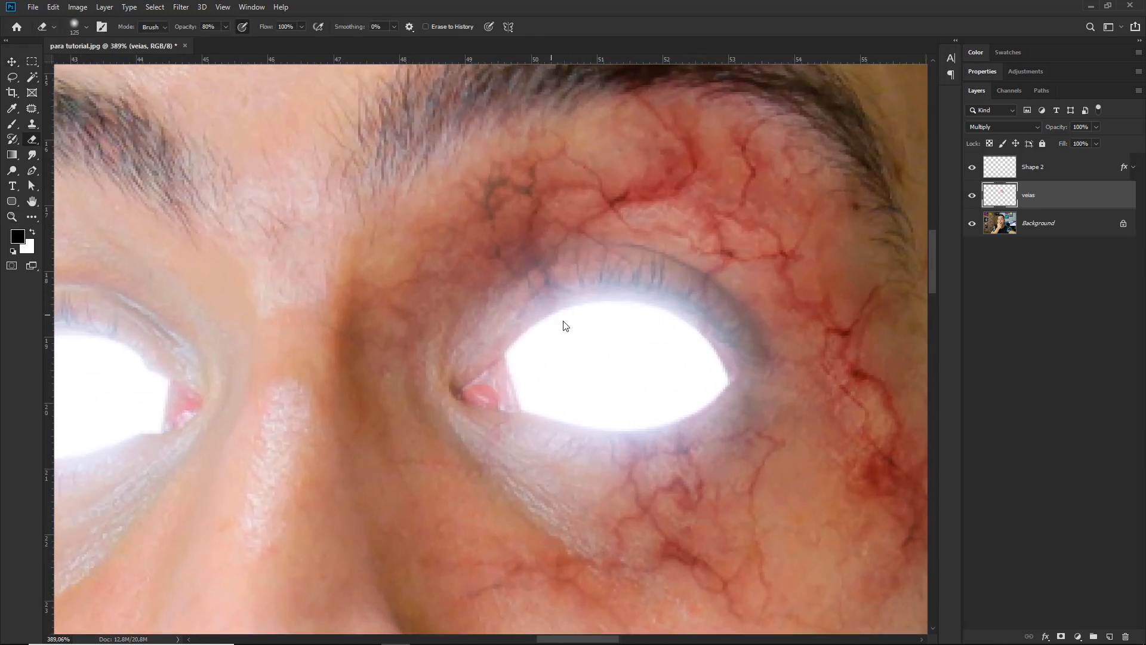
{"action": "key", "text": "bracketleft"}
{"action": "key", "text": "bracketleft"}
{"action": "key", "text": "bracketleft"}
{"action": "key", "text": "bracketleft"}
{"action": "key", "text": "bracketleft"}
{"action": "key", "text": "bracketleft"}
{"action": "key", "text": "bracketleft"}
{"action": "key", "text": "bracketleft"}
{"action": "key", "text": "bracketleft"}
{"action": "mouse_move", "coordinate": [564, 292]}
{"action": "left_mouse_down"}
{"action": "mouse_move", "coordinate": [628, 291]}
{"action": "mouse_move", "coordinate": [698, 337]}
{"action": "left_mouse_up"}
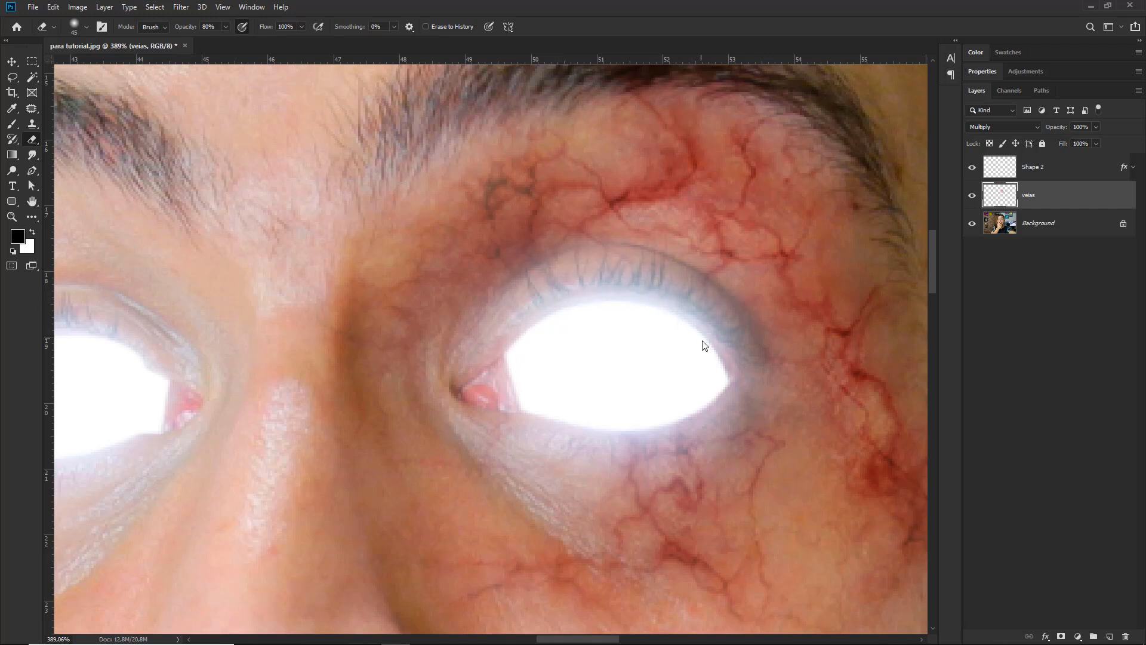
Place veias.jpg from the 11 olho branco iluminado folder into the portrait as a second vein texture
{"action": "key", "text": "z"}
{"action": "left_click_drag", "start_coordinate": [618, 277], "coordinate": [591, 293]}
{"action": "key", "text": "v"}
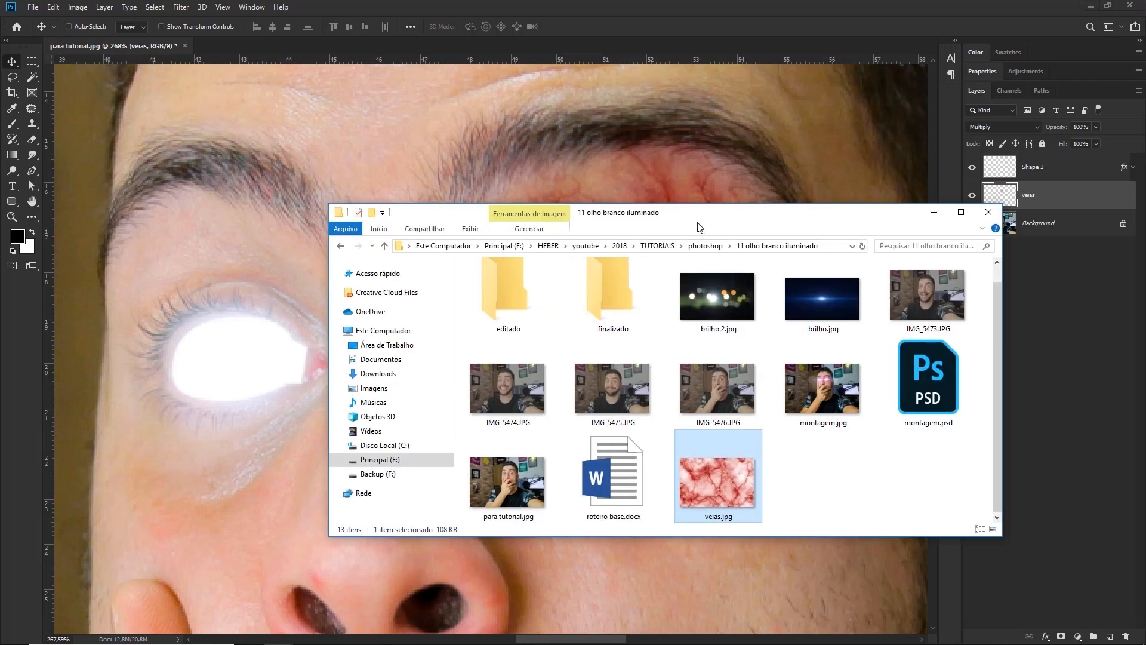
{"action": "left_click_drag", "start_coordinate": [698, 225], "coordinate": [647, 164]}
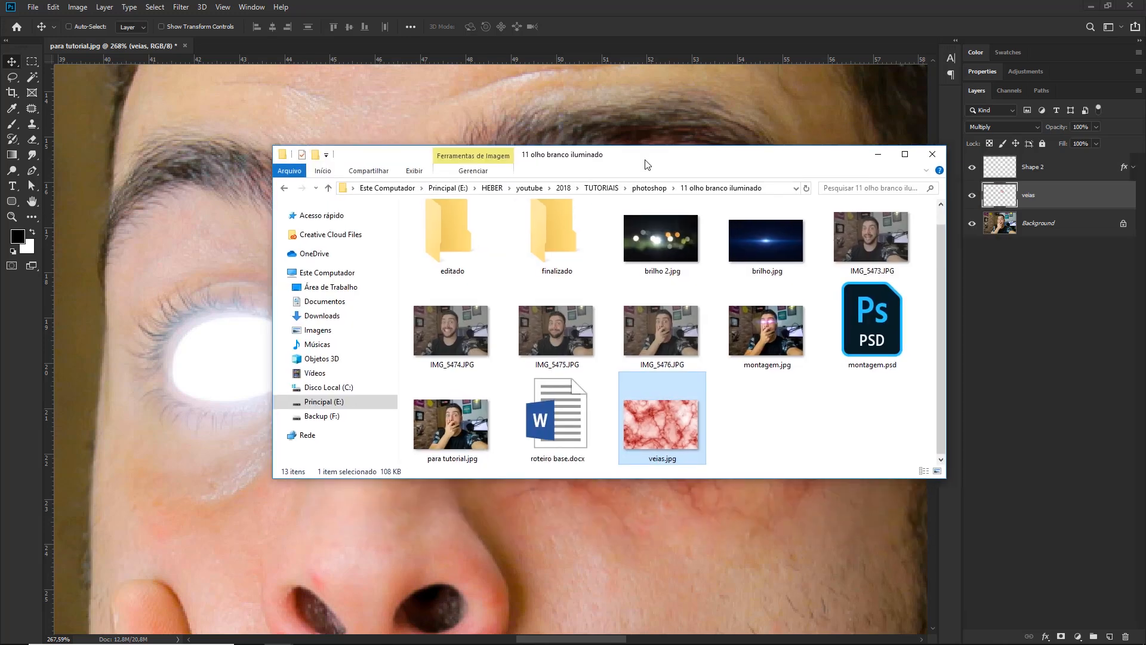
{"action": "left_click_drag", "start_coordinate": [657, 427], "coordinate": [502, 553]}
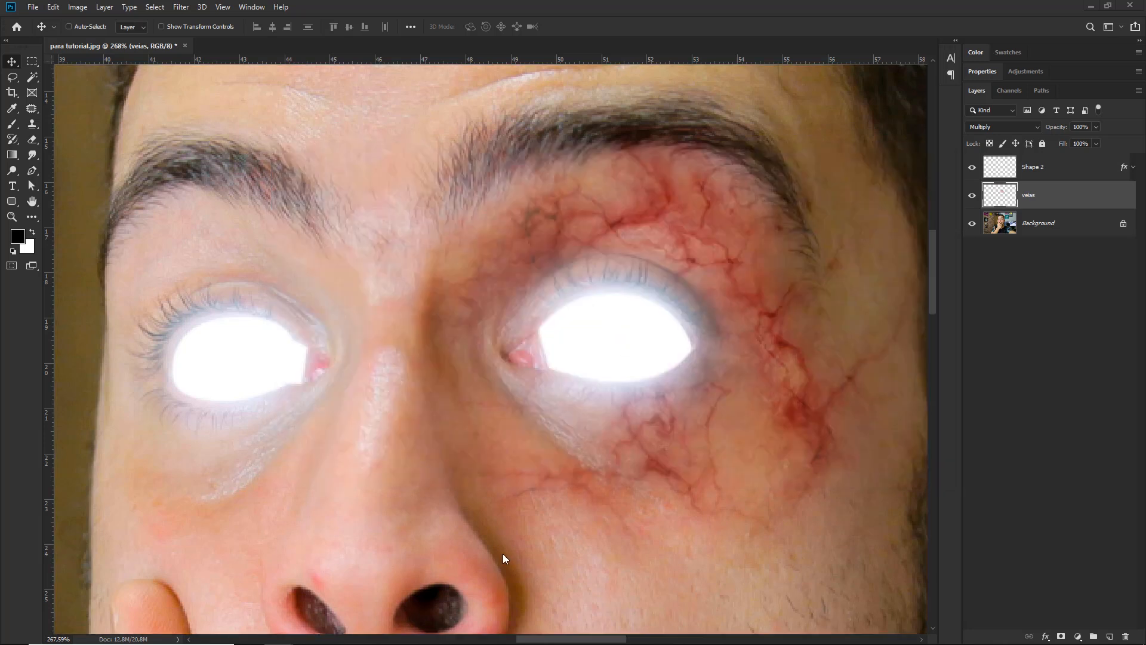
{"action": "key", "text": "Return"}
Set the new vein texture's blend mode to Multiply and position it over the man's right eye
{"action": "left_click_drag", "start_coordinate": [536, 335], "coordinate": [425, 348]}
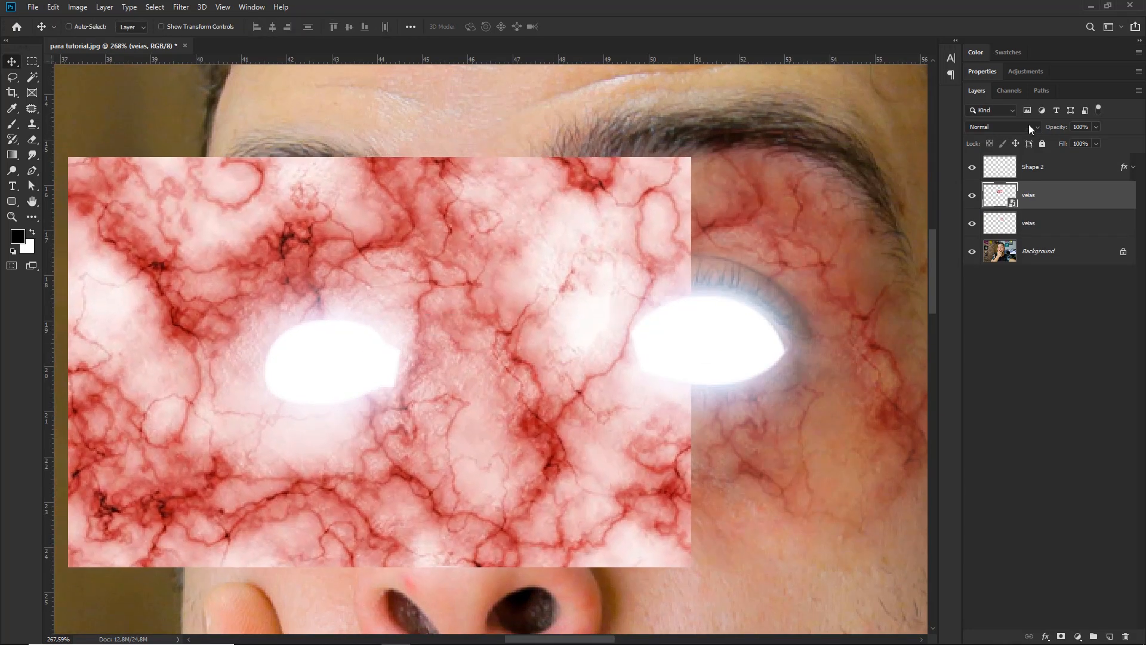
{"action": "left_click", "coordinate": [1003, 127]}
{"action": "left_click", "coordinate": [985, 170]}
{"action": "left_click_drag", "start_coordinate": [497, 258], "coordinate": [468, 261]}
Rasterize the new veias layer and choose the Eraser
{"action": "key", "text": "z"}
{"action": "mouse_move", "coordinate": [428, 298]}
{"action": "left_mouse_down"}
{"action": "mouse_move", "coordinate": [404, 310]}
{"action": "mouse_move", "coordinate": [437, 297]}
{"action": "left_mouse_up"}
{"action": "key", "text": "e"}
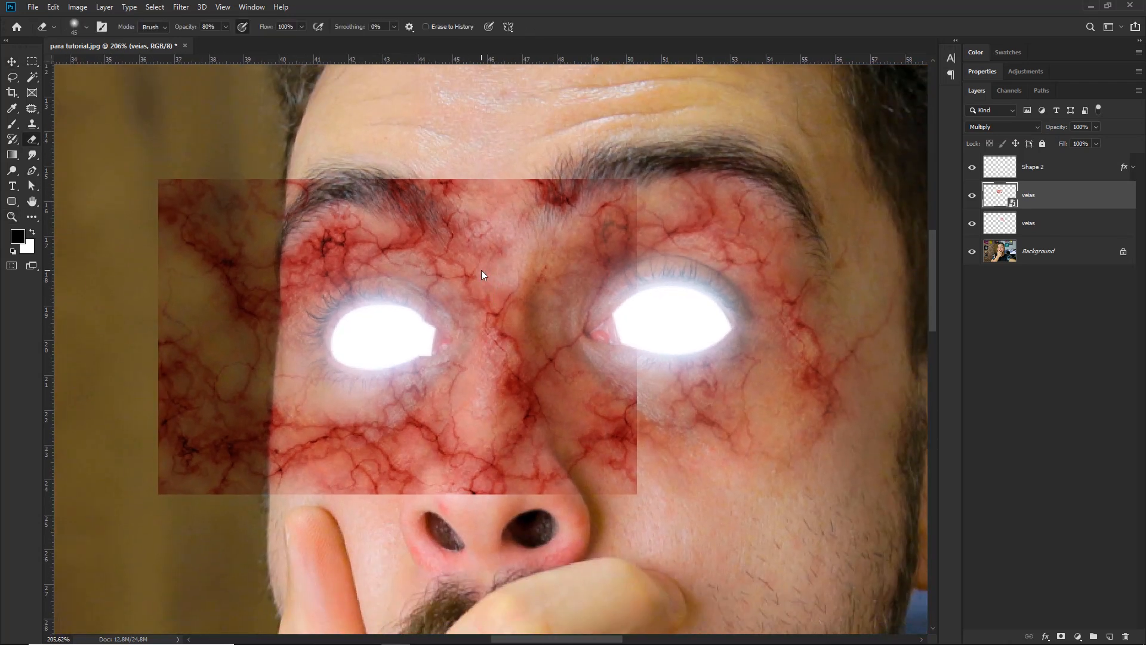
{"action": "right_click", "coordinate": [1066, 202]}
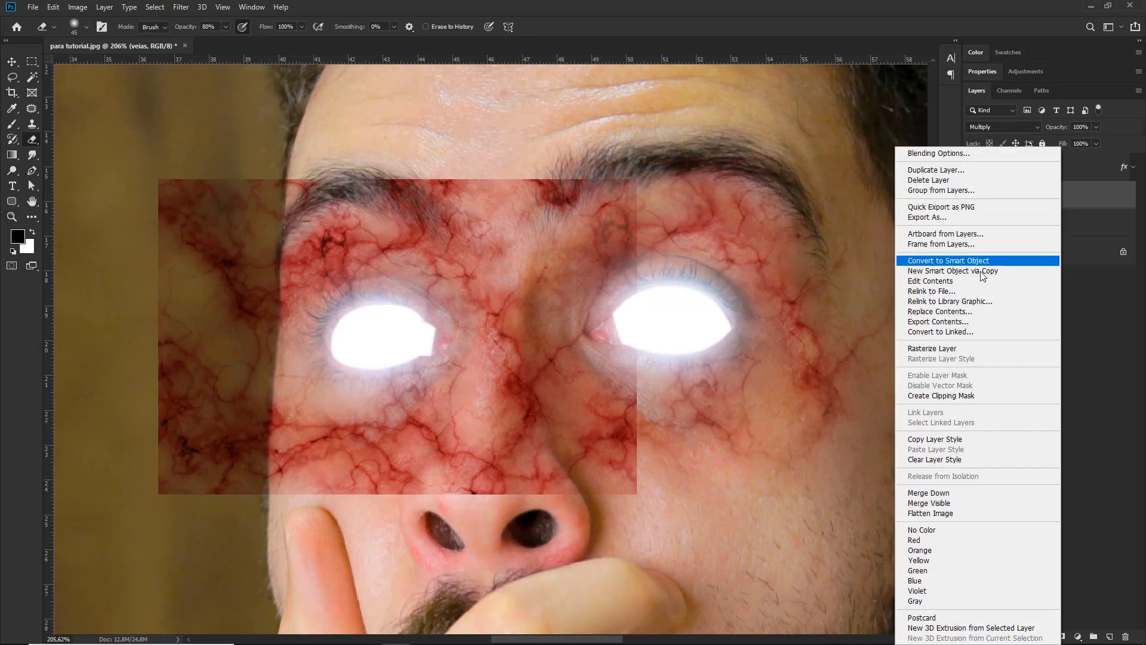
{"action": "left_click", "coordinate": [940, 346]}
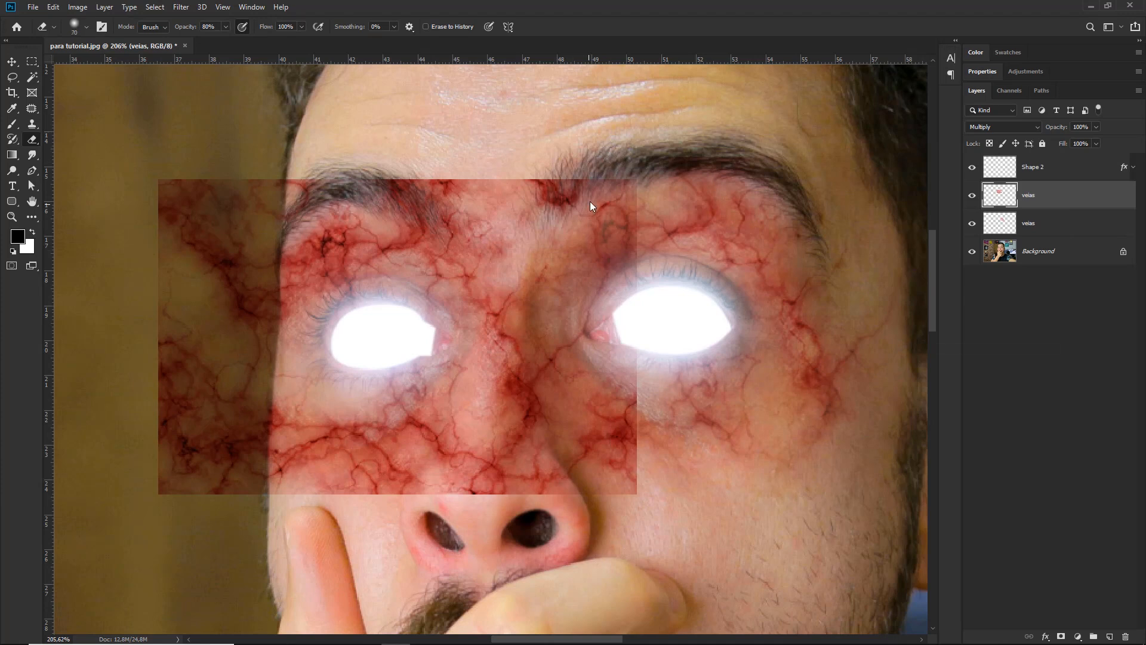
Enlarge the Eraser to 200 px and erase the second vein texture over the brows, nose and lower cheek
{"action": "key", "text": "bracketright"}
{"action": "key", "text": "bracketright"}
{"action": "key", "text": "bracketright"}
{"action": "mouse_move", "coordinate": [631, 201]}
{"action": "left_mouse_down"}
{"action": "mouse_move", "coordinate": [611, 183]}
{"action": "mouse_move", "coordinate": [402, 108]}
{"action": "mouse_move", "coordinate": [443, 127]}
{"action": "left_mouse_up"}
{"action": "scroll", "coordinate": [446, 182], "scroll_direction": "down", "scroll_amount": 1}
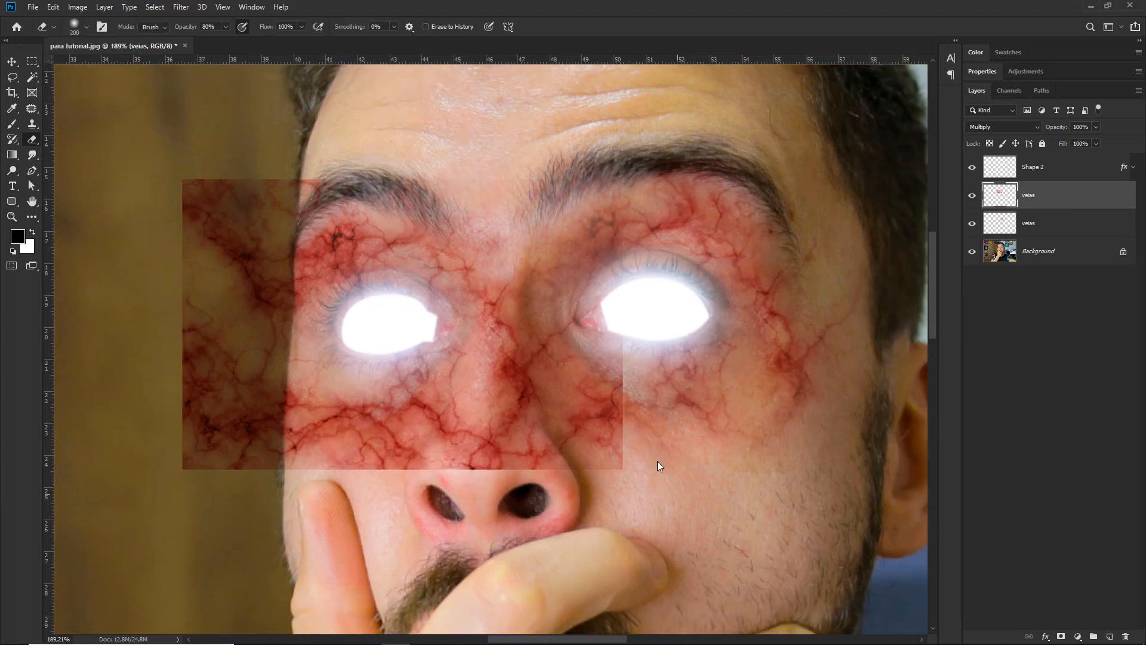
{"action": "mouse_move", "coordinate": [558, 412]}
{"action": "left_mouse_down"}
{"action": "mouse_move", "coordinate": [586, 339]}
{"action": "mouse_move", "coordinate": [542, 306]}
{"action": "mouse_move", "coordinate": [516, 467]}
{"action": "mouse_move", "coordinate": [496, 450]}
{"action": "mouse_move", "coordinate": [304, 535]}
{"action": "mouse_move", "coordinate": [325, 540]}
{"action": "mouse_move", "coordinate": [222, 520]}
{"action": "mouse_move", "coordinate": [161, 466]}
{"action": "left_mouse_up"}
Erase the second vein texture outside the face and over the eyelid, keeping veins only around the man's right eye
{"action": "key", "text": "bracketleft"}
{"action": "key", "text": "bracketleft"}
{"action": "key", "text": "bracketright"}
{"action": "left_click_drag", "start_coordinate": [138, 418], "coordinate": [131, 382]}
{"action": "key", "text": "ctrl+z"}
{"action": "mouse_move", "coordinate": [206, 191]}
{"action": "left_mouse_down"}
{"action": "mouse_move", "coordinate": [254, 156]}
{"action": "mouse_move", "coordinate": [287, 197]}
{"action": "mouse_move", "coordinate": [386, 77]}
{"action": "mouse_move", "coordinate": [351, 132]}
{"action": "mouse_move", "coordinate": [319, 247]}
{"action": "mouse_move", "coordinate": [326, 267]}
{"action": "mouse_move", "coordinate": [316, 201]}
{"action": "mouse_move", "coordinate": [328, 192]}
{"action": "mouse_move", "coordinate": [315, 319]}
{"action": "mouse_move", "coordinate": [324, 288]}
{"action": "mouse_move", "coordinate": [338, 485]}
{"action": "left_mouse_up"}
{"action": "left_click_drag", "start_coordinate": [299, 164], "coordinate": [233, 173]}
{"action": "left_click_drag", "start_coordinate": [448, 281], "coordinate": [488, 286]}
{"action": "left_click_drag", "start_coordinate": [442, 350], "coordinate": [558, 331]}
{"action": "key", "text": "e"}
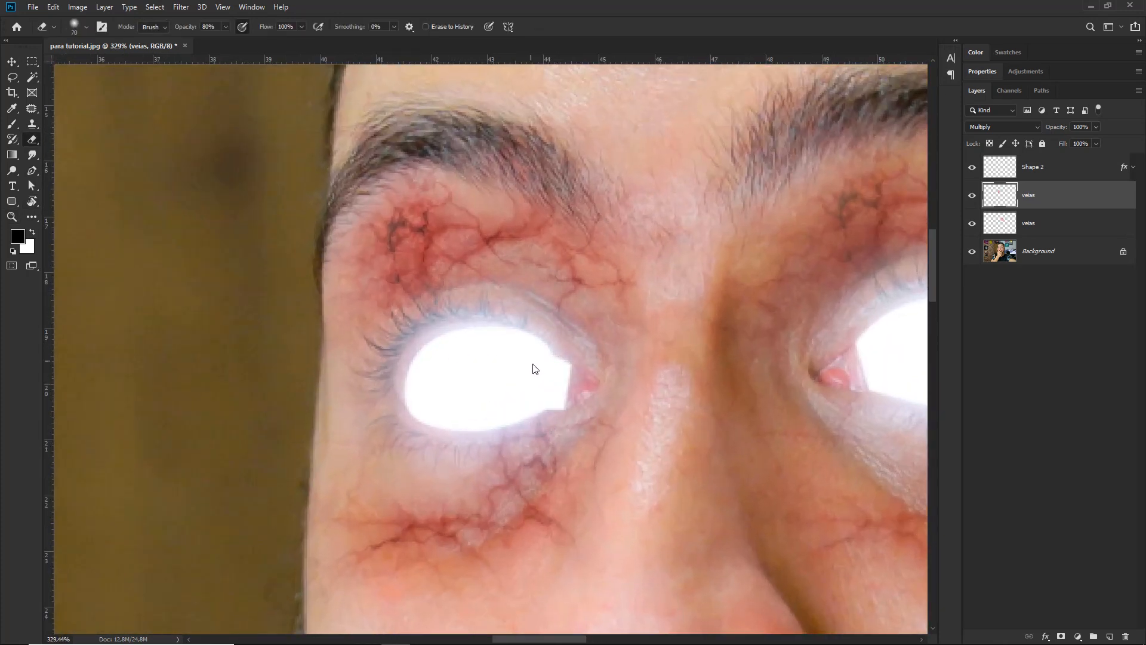
Lower the opacity of both veias layers to about 80%
{"action": "key", "text": "ctrl+0"}
{"action": "key", "text": "ctrl+space"}
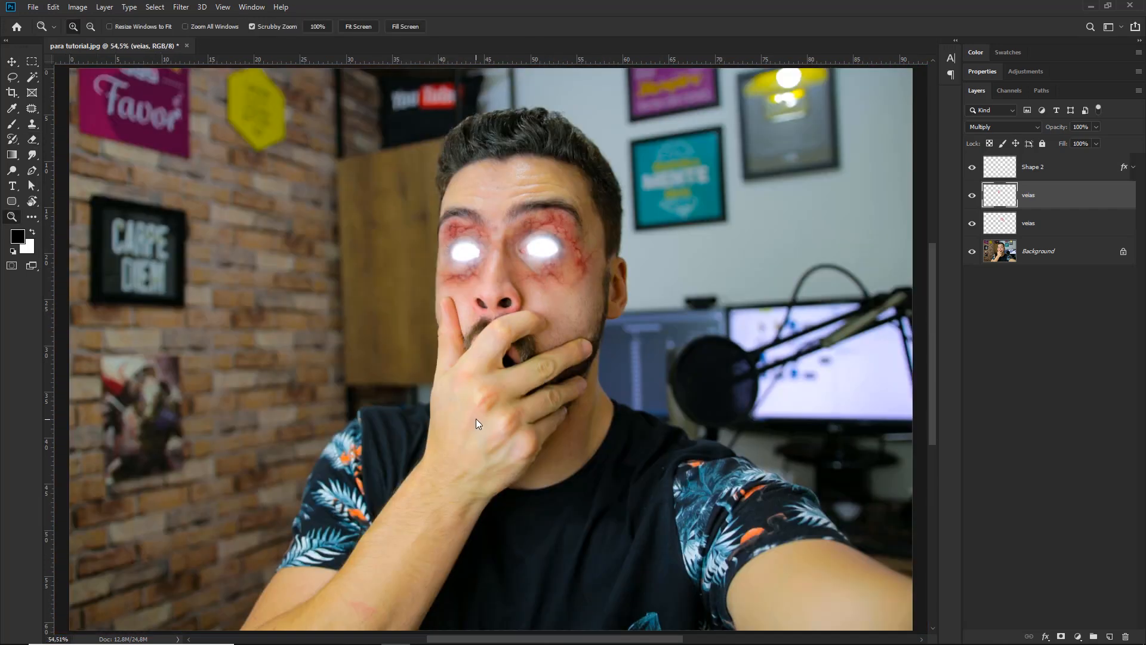
{"action": "left_click_drag", "start_coordinate": [494, 246], "coordinate": [518, 285]}
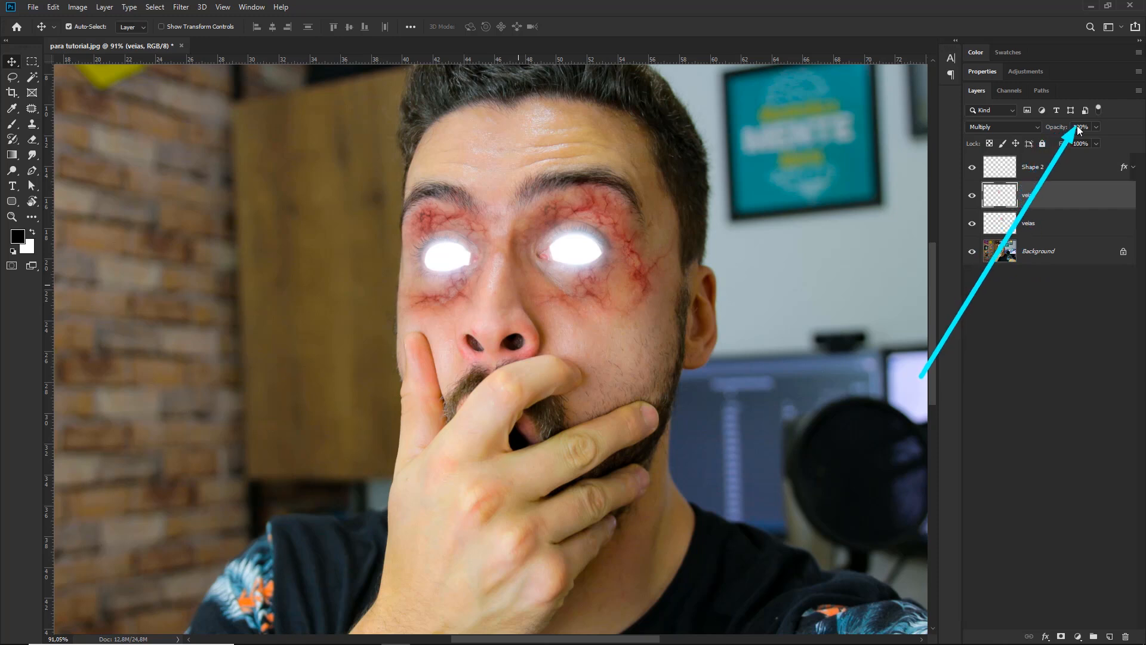
{"action": "left_click_drag", "start_coordinate": [1096, 126], "coordinate": [1071, 145]}
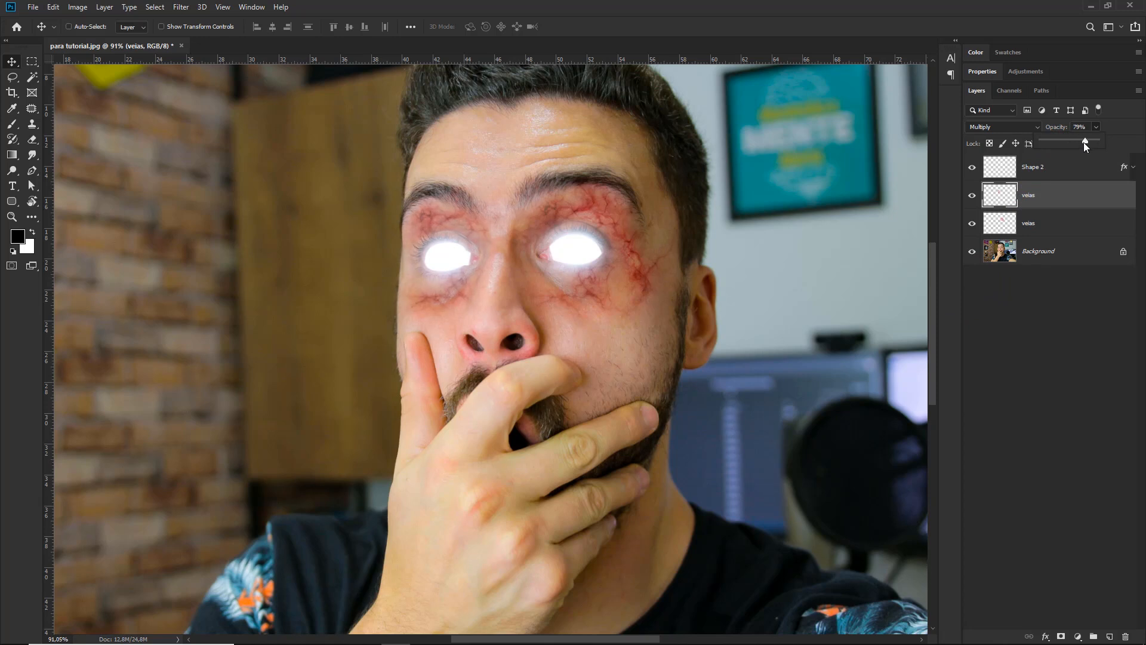
{"action": "left_click", "coordinate": [1057, 227]}
{"action": "left_click", "coordinate": [1095, 127]}
{"action": "mouse_move", "coordinate": [1084, 140]}
{"action": "left_mouse_down"}
{"action": "mouse_move", "coordinate": [1066, 143]}
{"action": "mouse_move", "coordinate": [1086, 147]}
{"action": "left_mouse_up"}
{"action": "left_click", "coordinate": [1086, 143]}
Add a new empty layer and move it directly above the Background layer
{"action": "scroll", "coordinate": [556, 273], "scroll_direction": "down", "scroll_amount": 4}
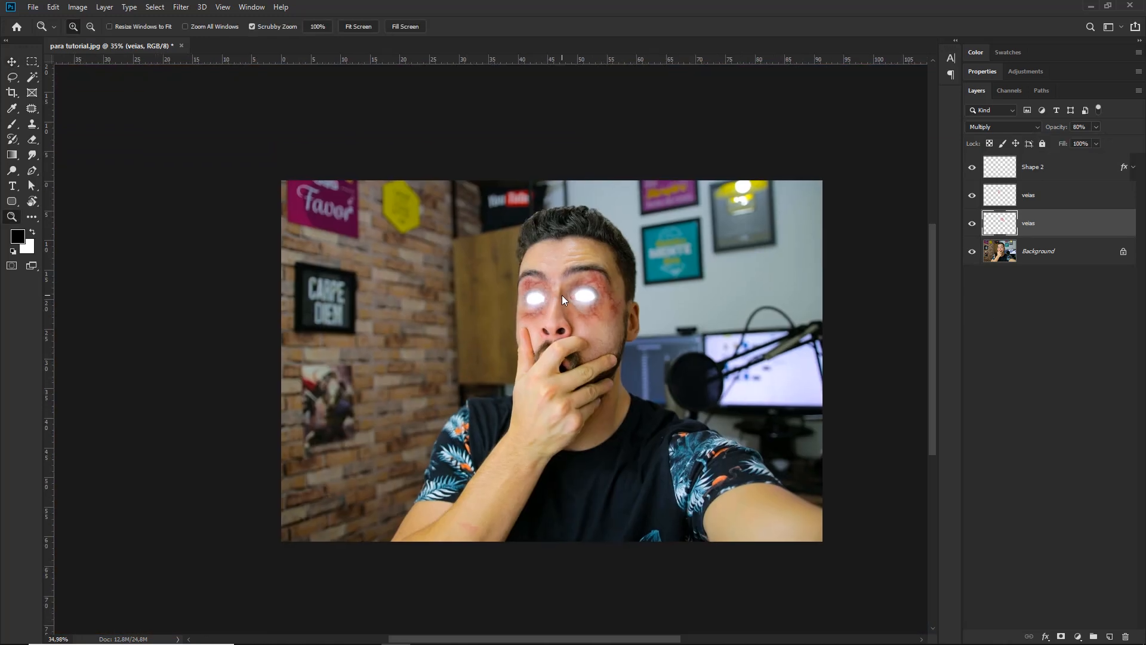
{"action": "scroll", "coordinate": [561, 295], "scroll_direction": "up", "scroll_amount": 3}
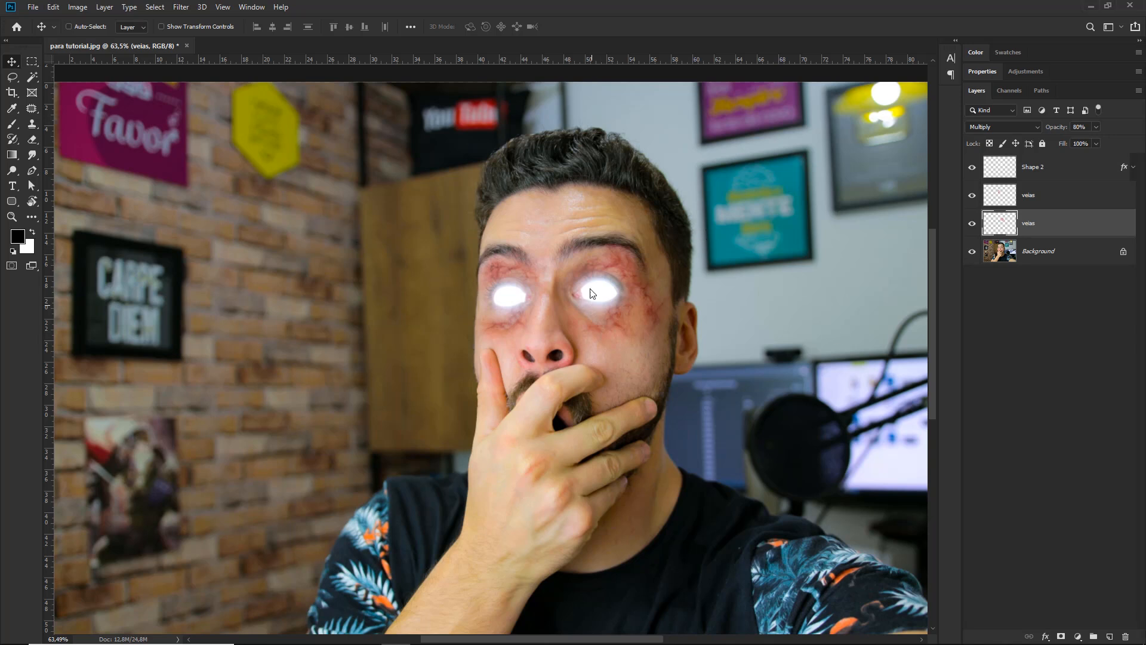
{"action": "scroll", "coordinate": [597, 263], "scroll_direction": "up", "scroll_amount": 3}
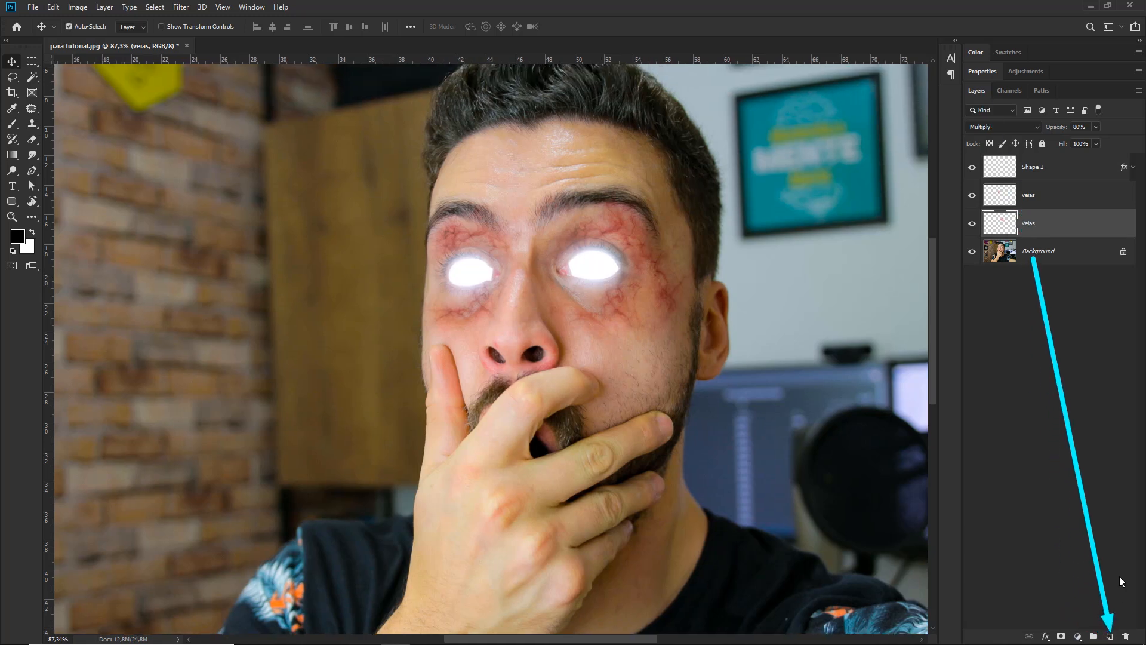
{"action": "left_click", "coordinate": [1109, 637]}
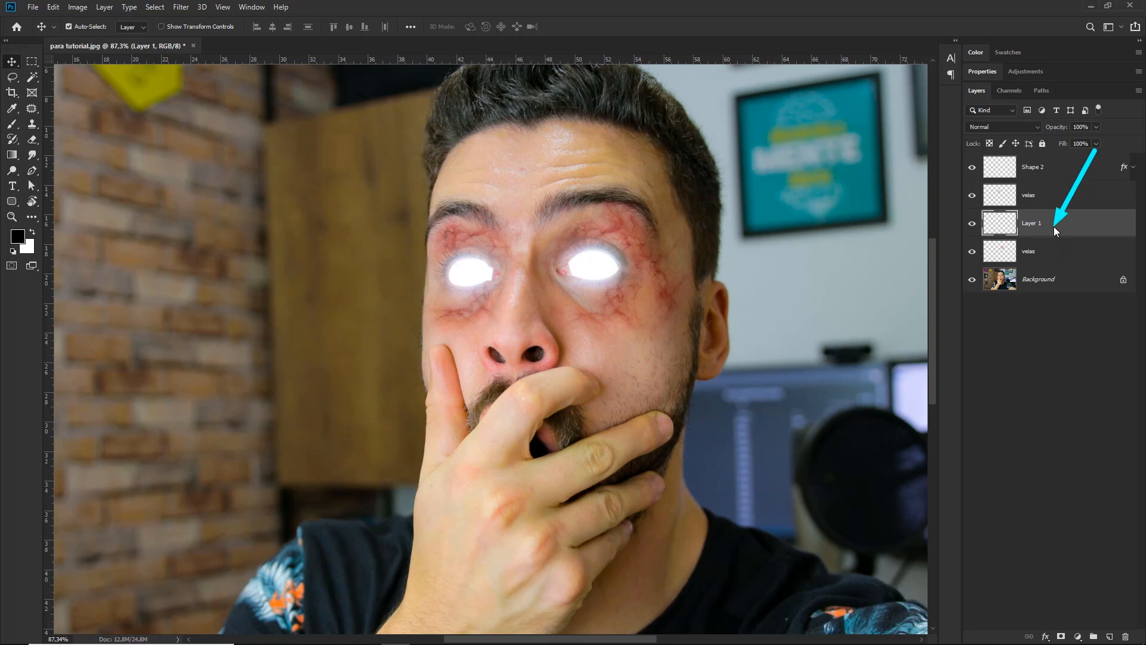
{"action": "left_click_drag", "start_coordinate": [1063, 223], "coordinate": [1056, 265]}
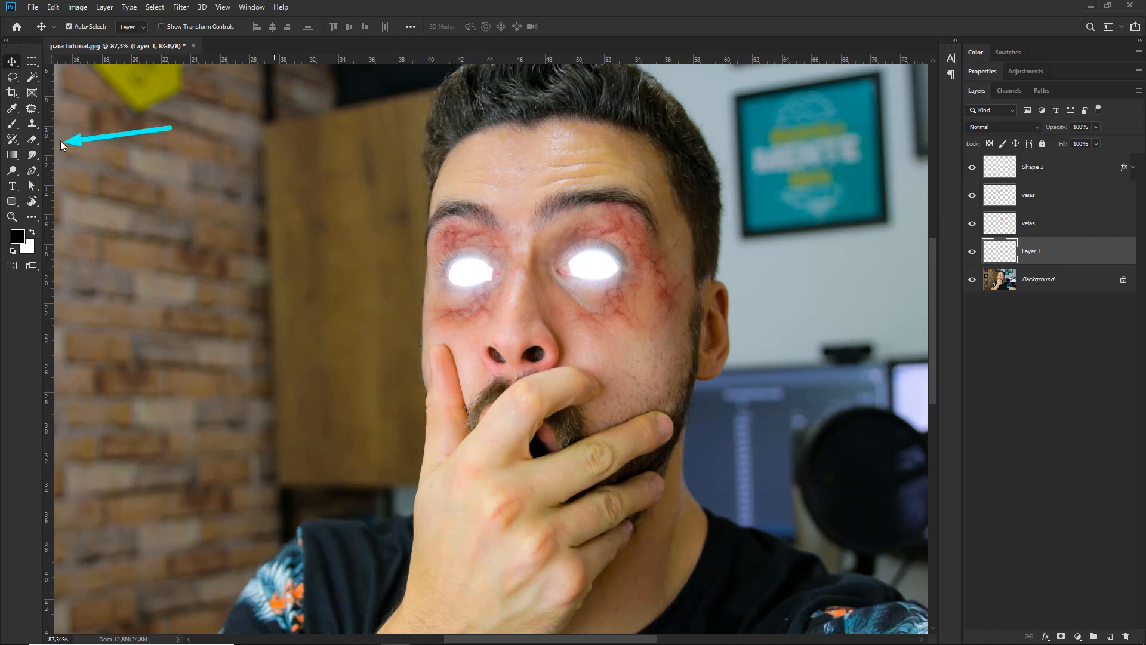
Choose the Brush with the Soft Round tip at 150 px and 0% hardness, and set its opacity to 50%
{"action": "left_click", "coordinate": [12, 127]}
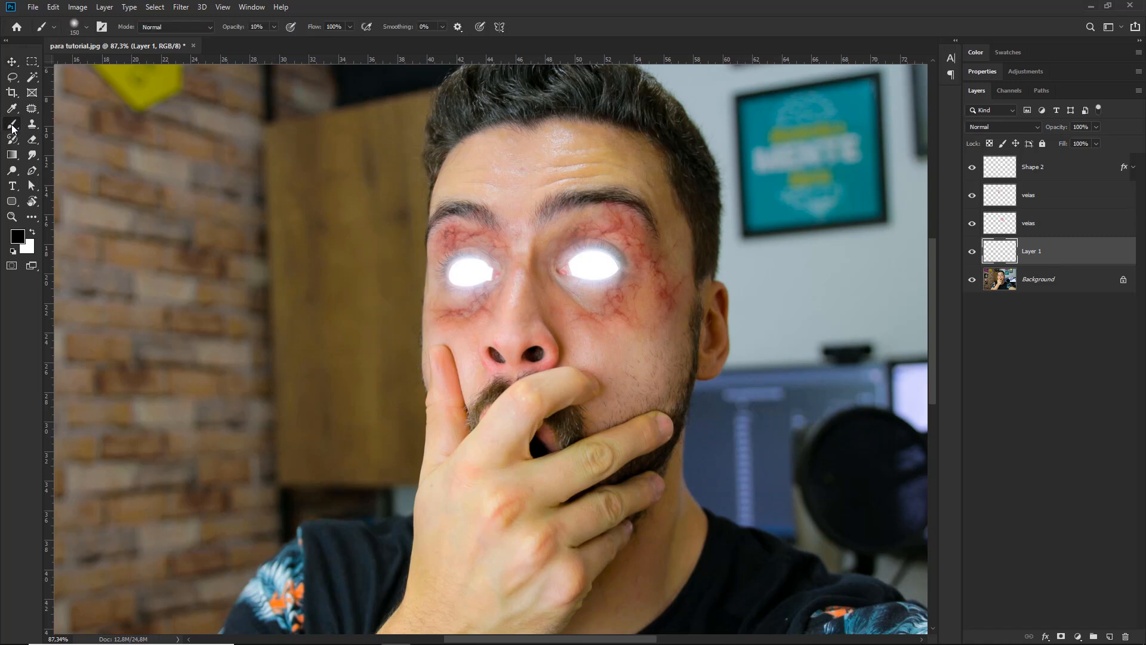
{"action": "right_click", "coordinate": [339, 199]}
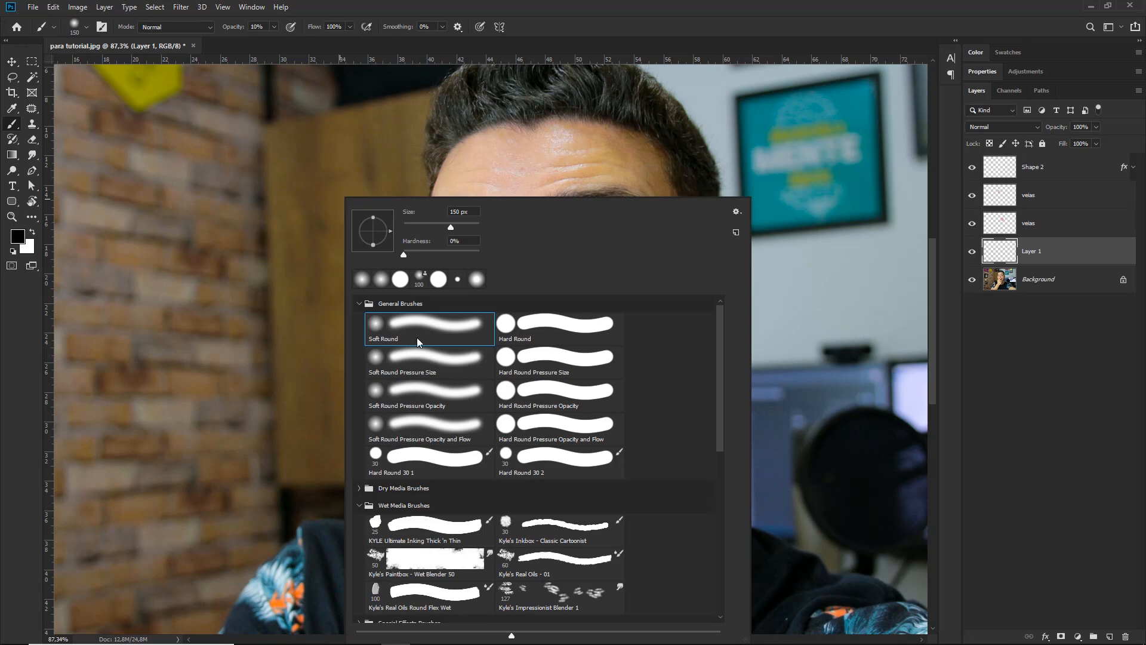
{"action": "left_click", "coordinate": [426, 324]}
{"action": "left_click", "coordinate": [405, 3]}
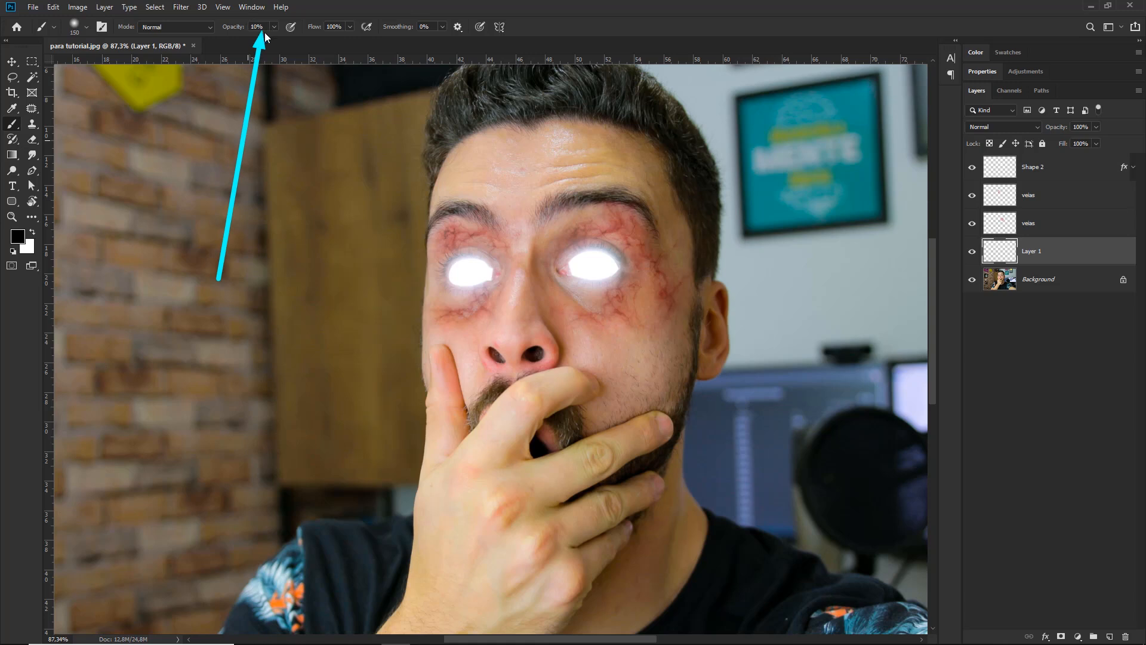
{"action": "left_click_drag", "start_coordinate": [261, 27], "coordinate": [235, 26]}
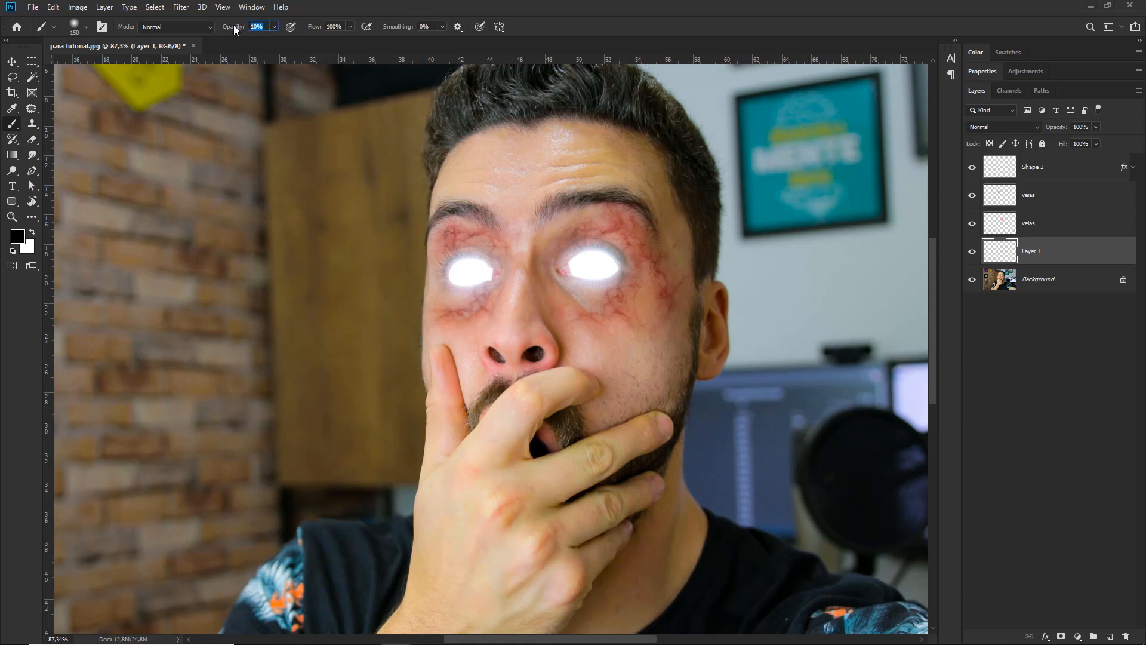
{"action": "type", "text": "50"}
{"action": "key", "text": "Return"}
Set the foreground colour to bright red and paint over the skin around both eyes on the new layer
{"action": "left_click", "coordinate": [20, 238]}
{"action": "left_click_drag", "start_coordinate": [521, 210], "coordinate": [578, 173]}
{"action": "left_click", "coordinate": [707, 168]}
{"action": "key", "text": "bracketright"}
{"action": "left_click", "coordinate": [581, 260]}
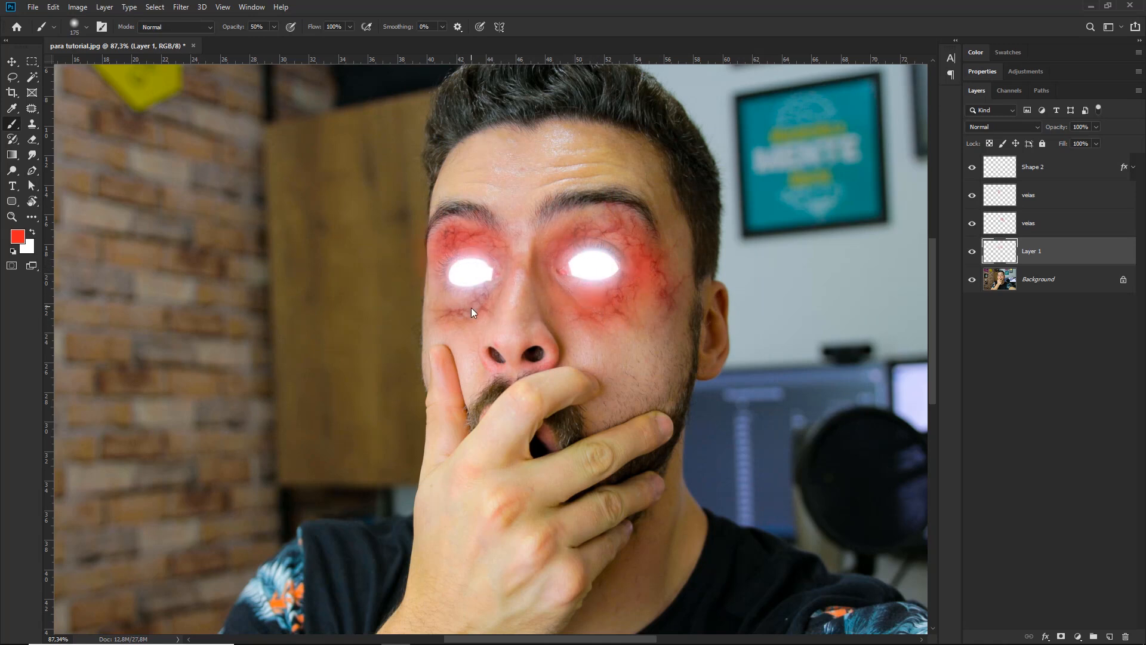
{"action": "left_click_drag", "start_coordinate": [472, 307], "coordinate": [474, 305]}
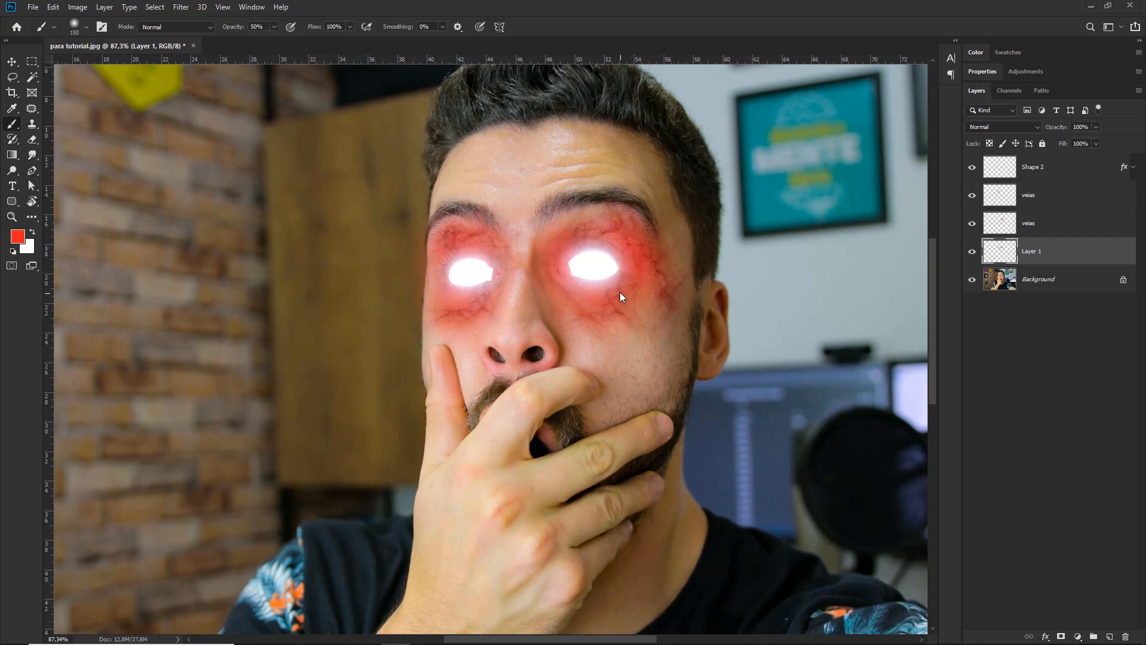
{"action": "mouse_move", "coordinate": [569, 282]}
{"action": "left_mouse_down"}
{"action": "mouse_move", "coordinate": [574, 300]}
{"action": "mouse_move", "coordinate": [661, 281]}
{"action": "left_mouse_up"}
Set the red-painted layer's blend mode to Color and reset the foreground and background colours to the defaults
{"action": "key", "text": "v"}
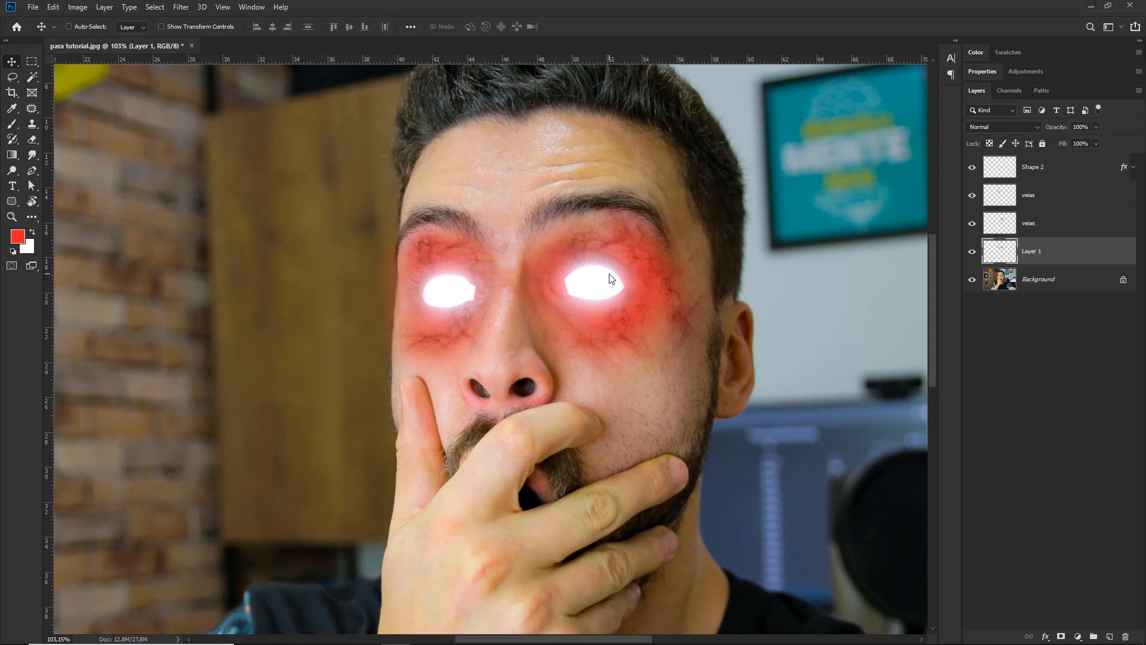
{"action": "key", "text": "ctrl+2"}
{"action": "left_click_drag", "start_coordinate": [694, 153], "coordinate": [629, 240]}
{"action": "mouse_move", "coordinate": [629, 239]}
{"action": "left_mouse_down"}
{"action": "mouse_move", "coordinate": [1036, 264]}
{"action": "mouse_move", "coordinate": [1058, 252]}
{"action": "mouse_move", "coordinate": [978, 128]}
{"action": "left_mouse_up"}
{"action": "left_click", "coordinate": [977, 127]}
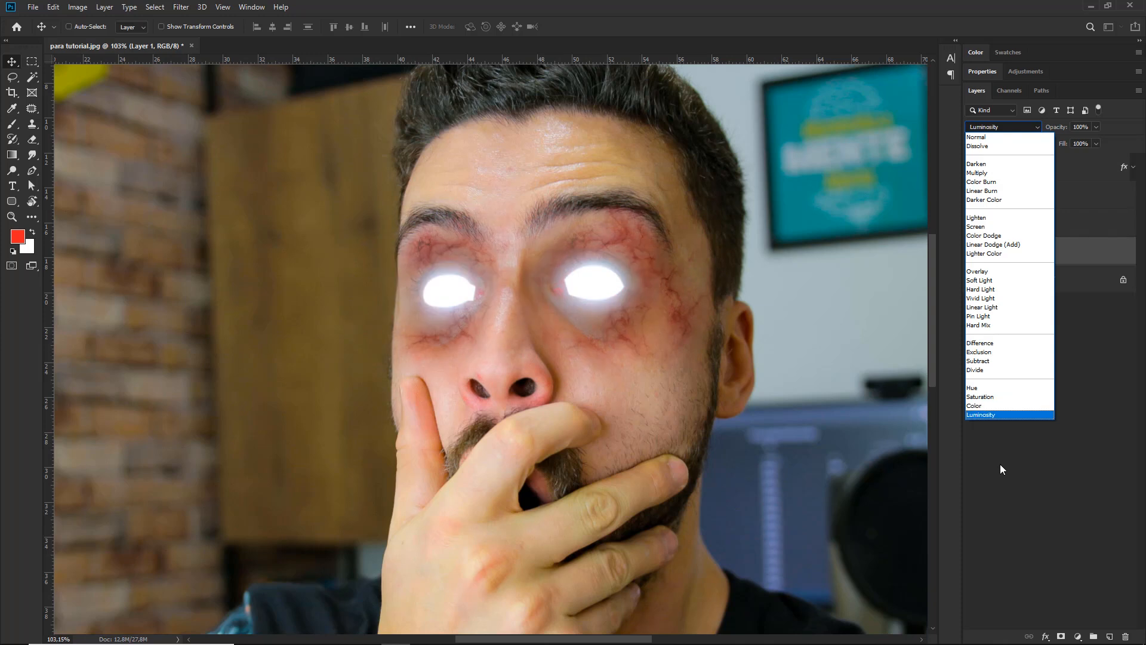
{"action": "left_click", "coordinate": [994, 406]}
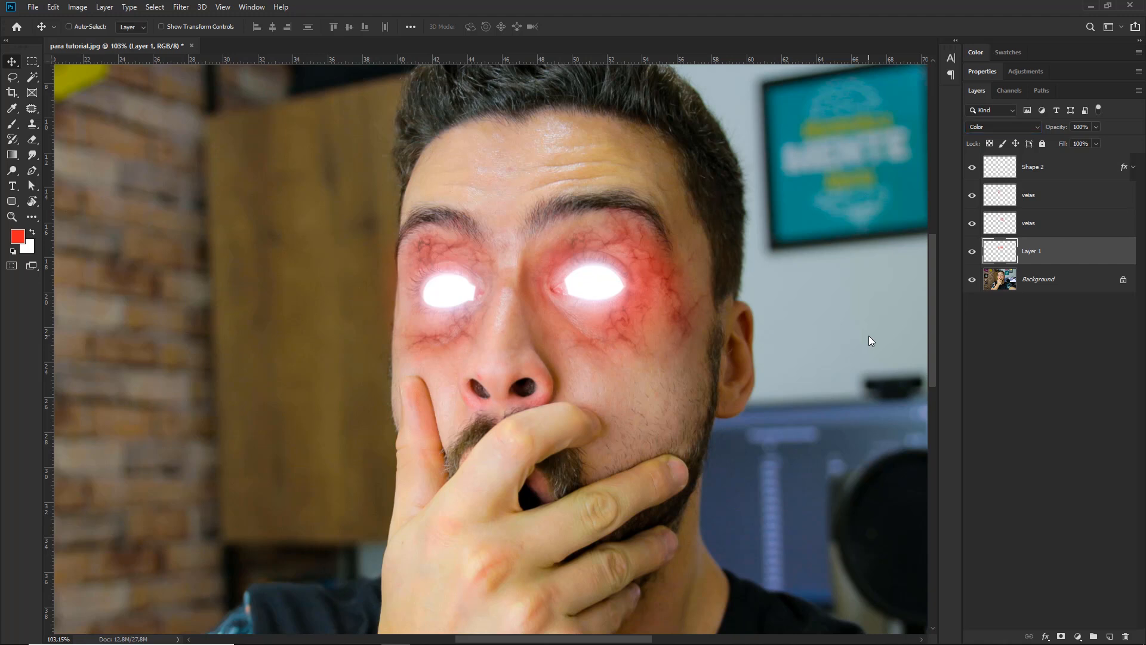
{"action": "key", "text": "ctrl+0"}
{"action": "key", "text": "d"}
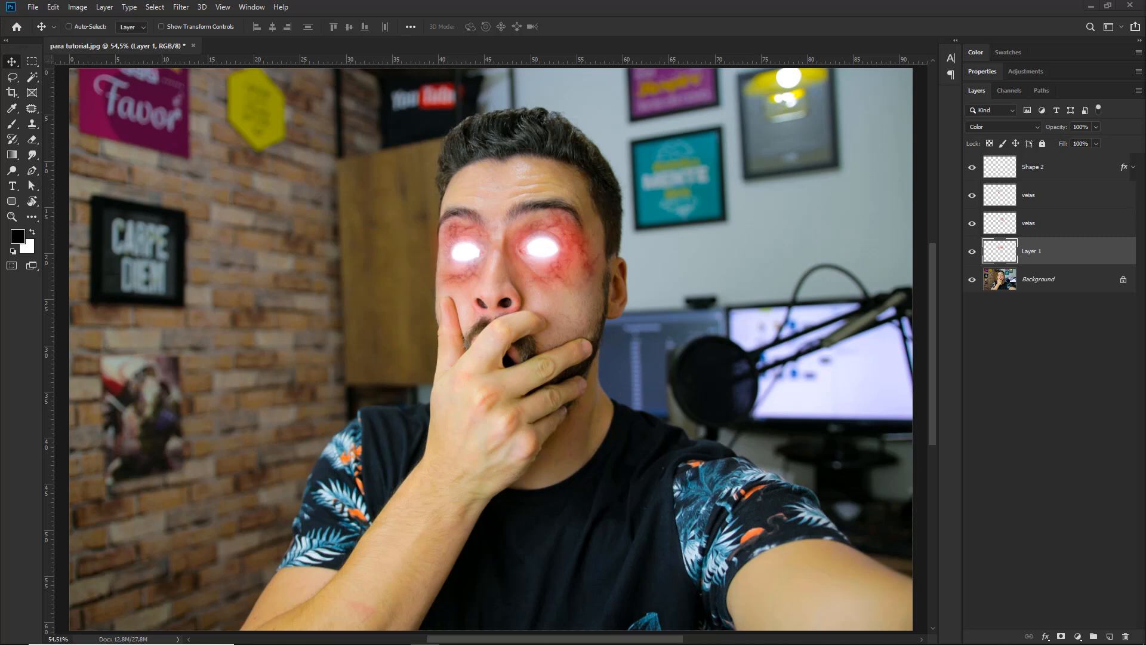
Place brilho.jpg from the 11 olho branco iluminado folder above Layer 1 in the portrait and rasterize it
{"action": "key", "text": "alt+Tab"}
{"action": "left_click_drag", "start_coordinate": [634, 153], "coordinate": [550, 145]}
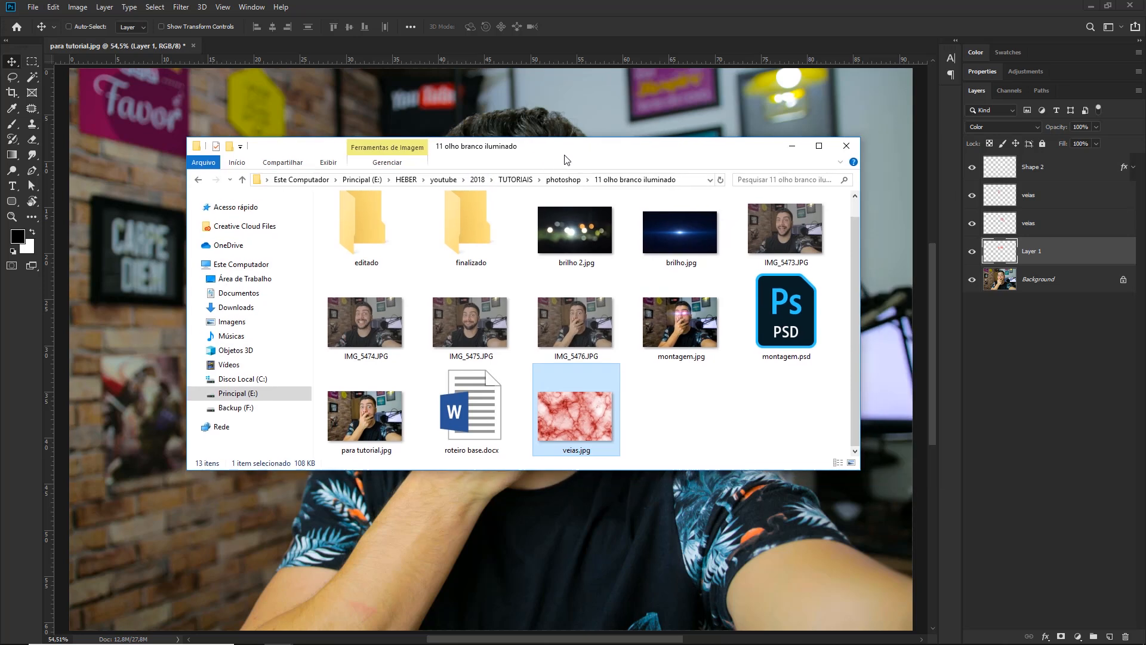
{"action": "left_click", "coordinate": [665, 240]}
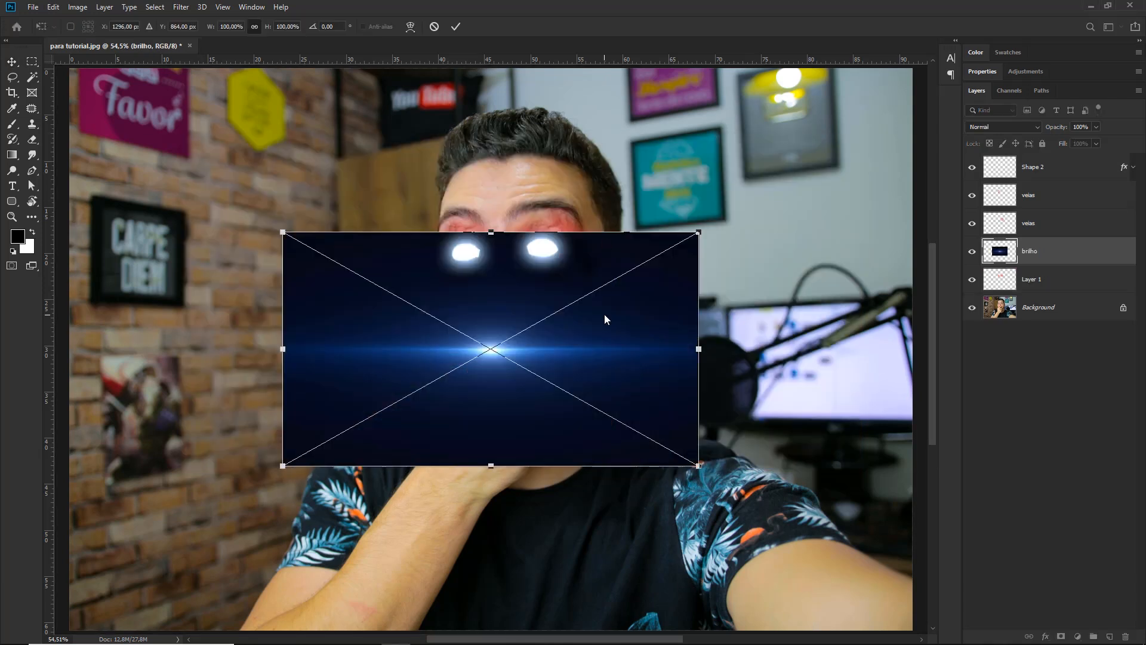
{"action": "key", "text": "Return"}
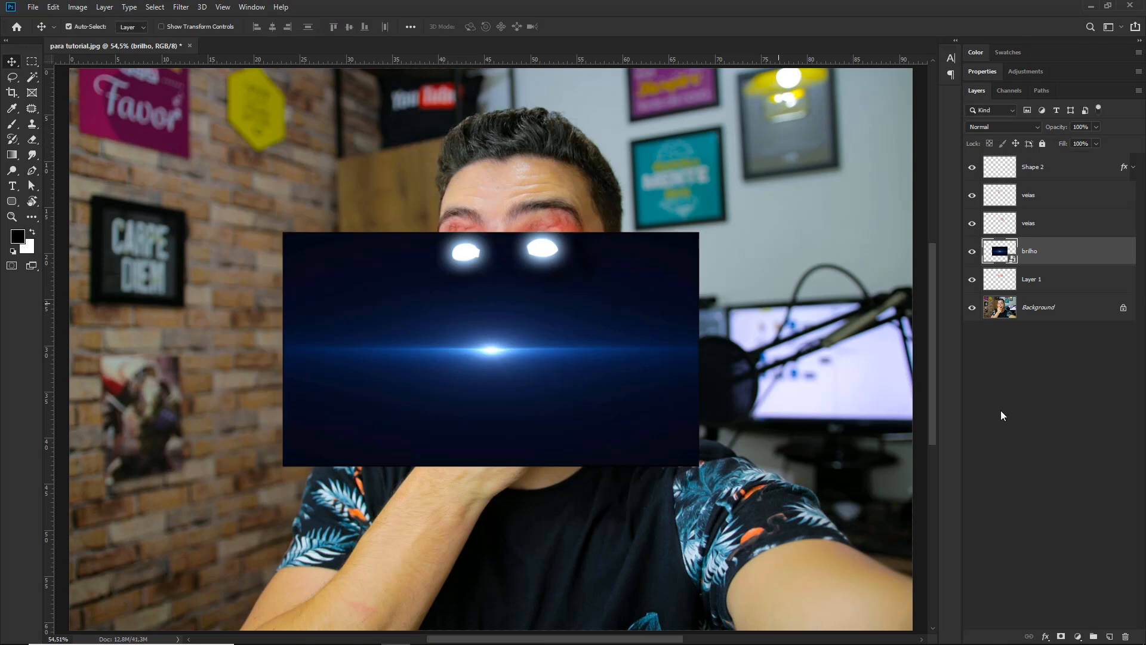
{"action": "right_click", "coordinate": [1041, 250]}
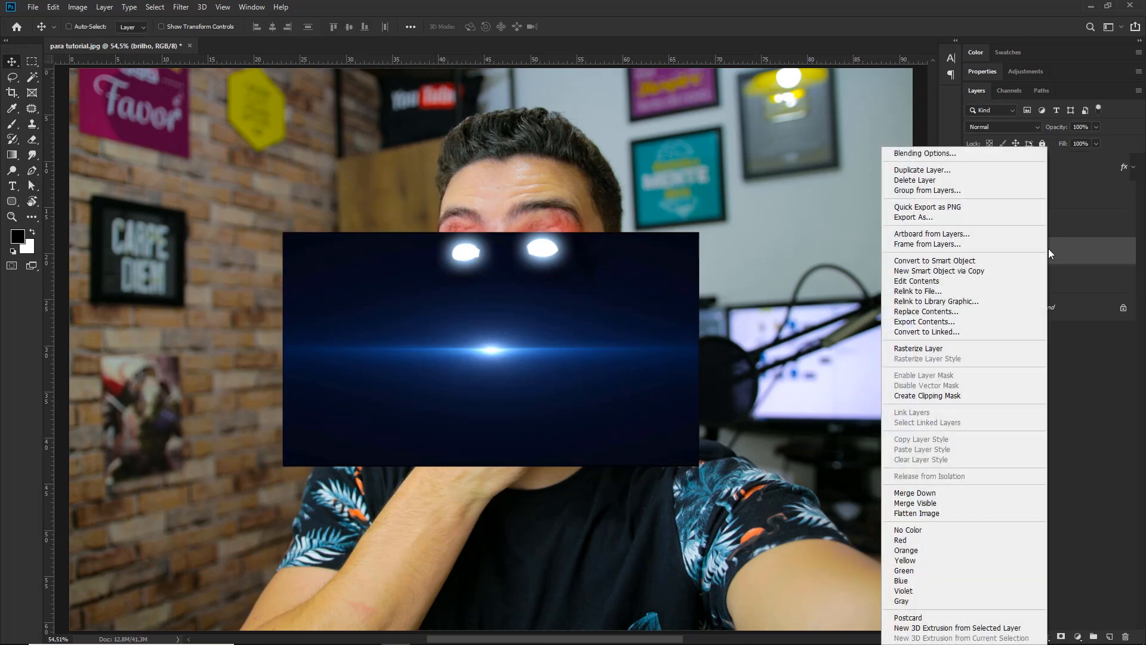
{"action": "left_click", "coordinate": [944, 348]}
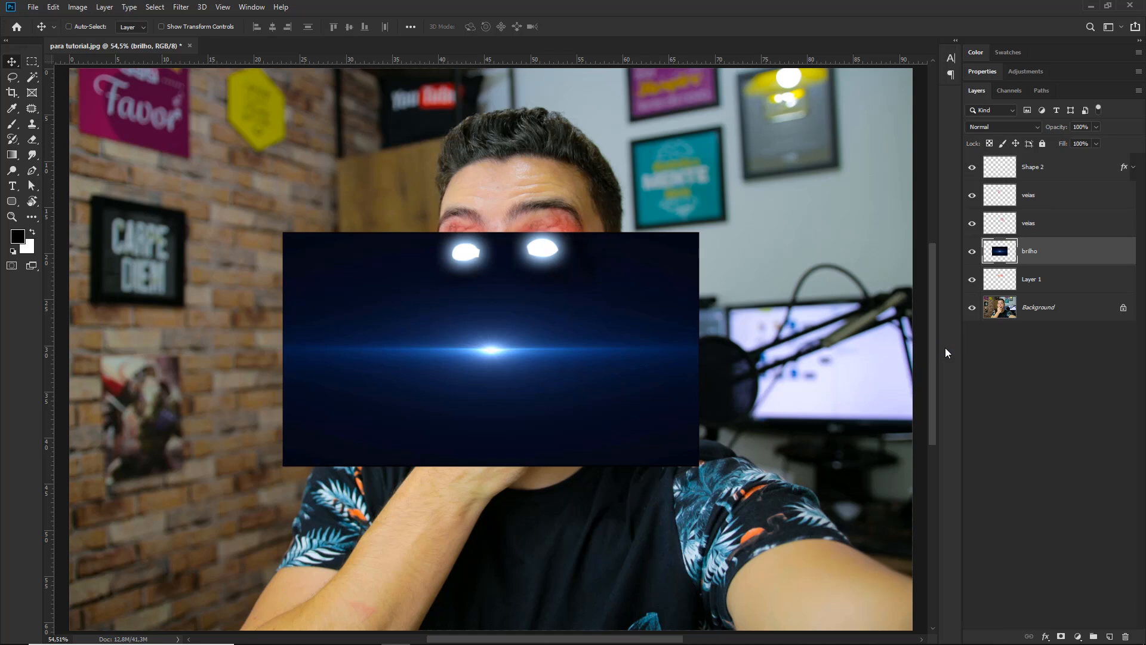
Move the brilho flare up over the eye area of the face and set its blend mode to Screen
{"action": "left_click_drag", "start_coordinate": [691, 342], "coordinate": [714, 253]}
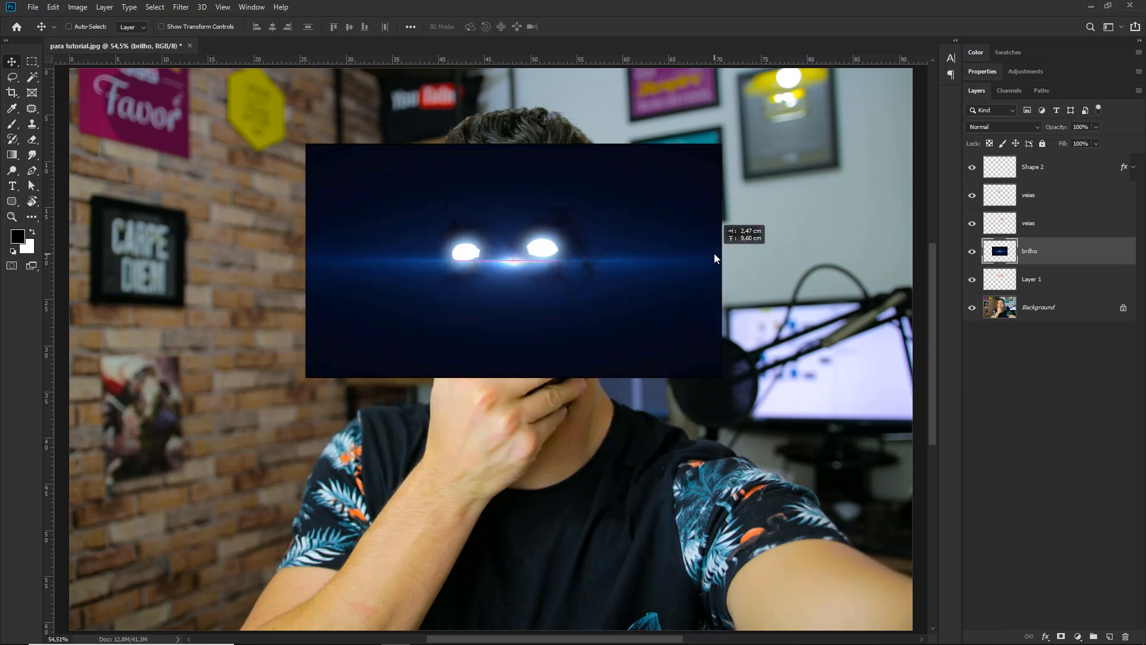
{"action": "left_click", "coordinate": [998, 128]}
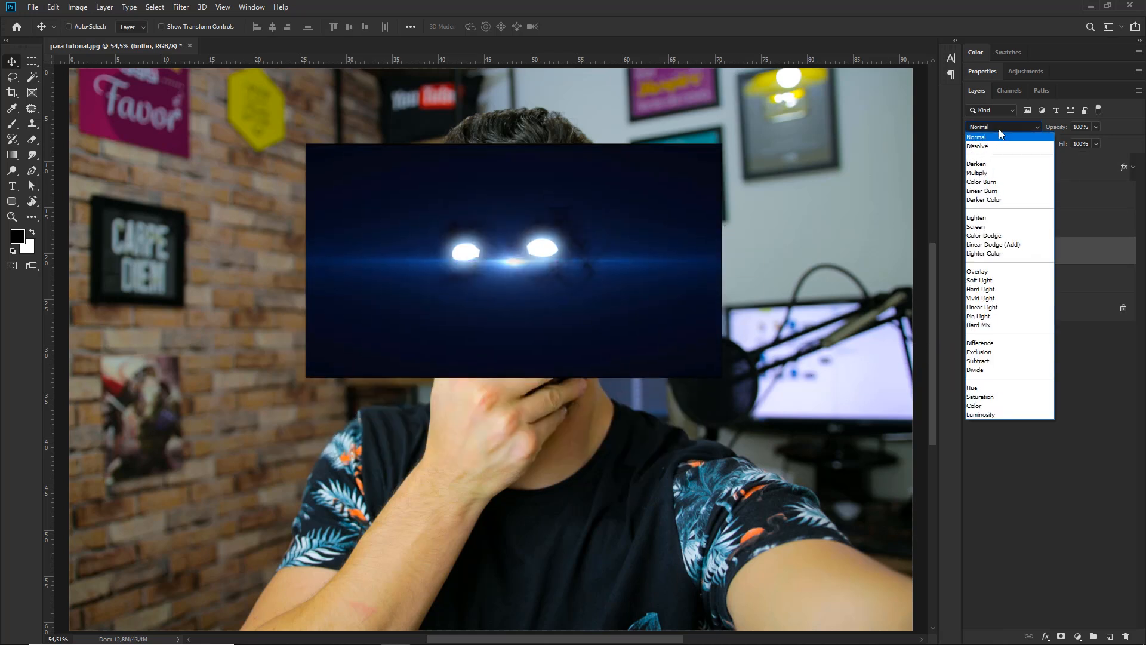
{"action": "left_click", "coordinate": [997, 231]}
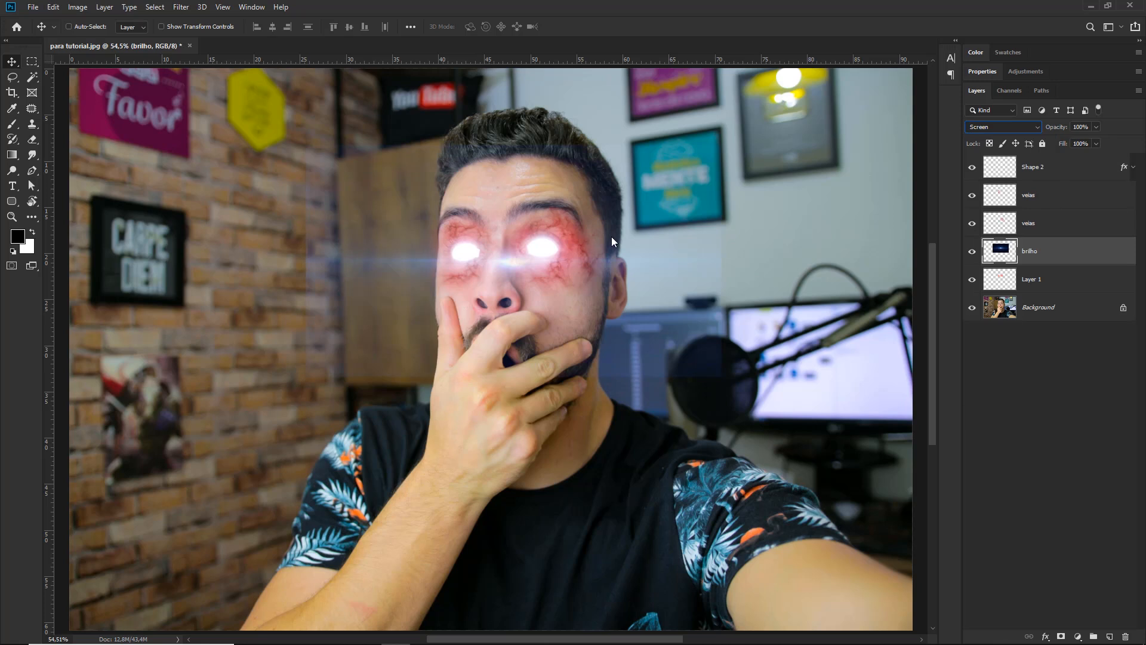
{"action": "left_click_drag", "start_coordinate": [549, 261], "coordinate": [505, 271]}
{"action": "key", "text": "z"}
{"action": "mouse_move", "coordinate": [458, 276]}
{"action": "left_mouse_down"}
{"action": "mouse_move", "coordinate": [471, 297]}
{"action": "mouse_move", "coordinate": [532, 307]}
{"action": "left_mouse_up"}
{"action": "key", "text": "v"}
{"action": "mouse_move", "coordinate": [888, 128]}
{"action": "left_mouse_down"}
{"action": "mouse_move", "coordinate": [772, 245]}
{"action": "mouse_move", "coordinate": [518, 163]}
{"action": "mouse_move", "coordinate": [278, 162]}
{"action": "mouse_move", "coordinate": [263, 436]}
{"action": "mouse_move", "coordinate": [742, 443]}
{"action": "mouse_move", "coordinate": [758, 368]}
{"action": "left_mouse_up"}
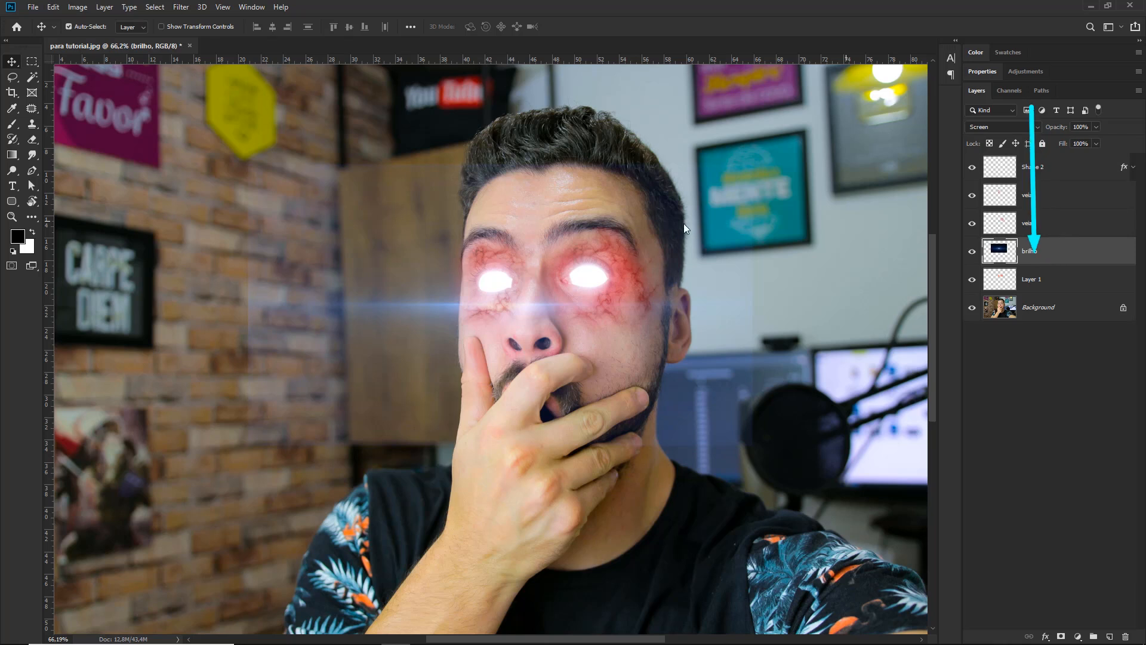
Darken the flare layer's background with a Levels adjustment, setting the black input level to 32
{"action": "left_click", "coordinate": [72, 13]}
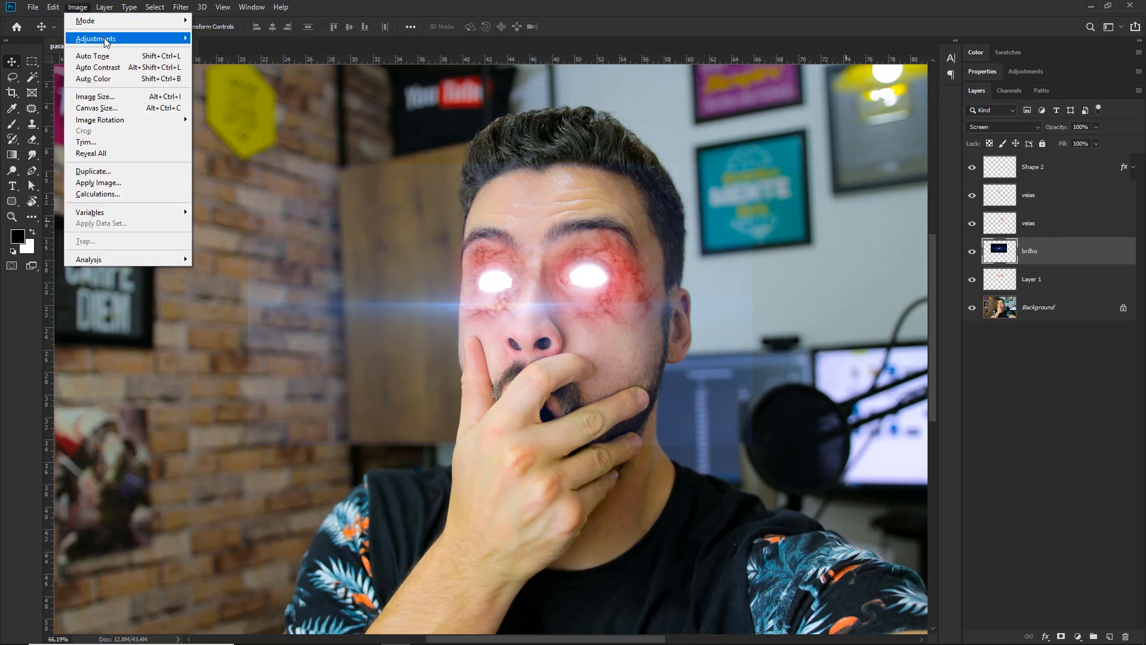
{"action": "mouse_move", "coordinate": [103, 39]}
{"action": "left_click", "coordinate": [221, 52]}
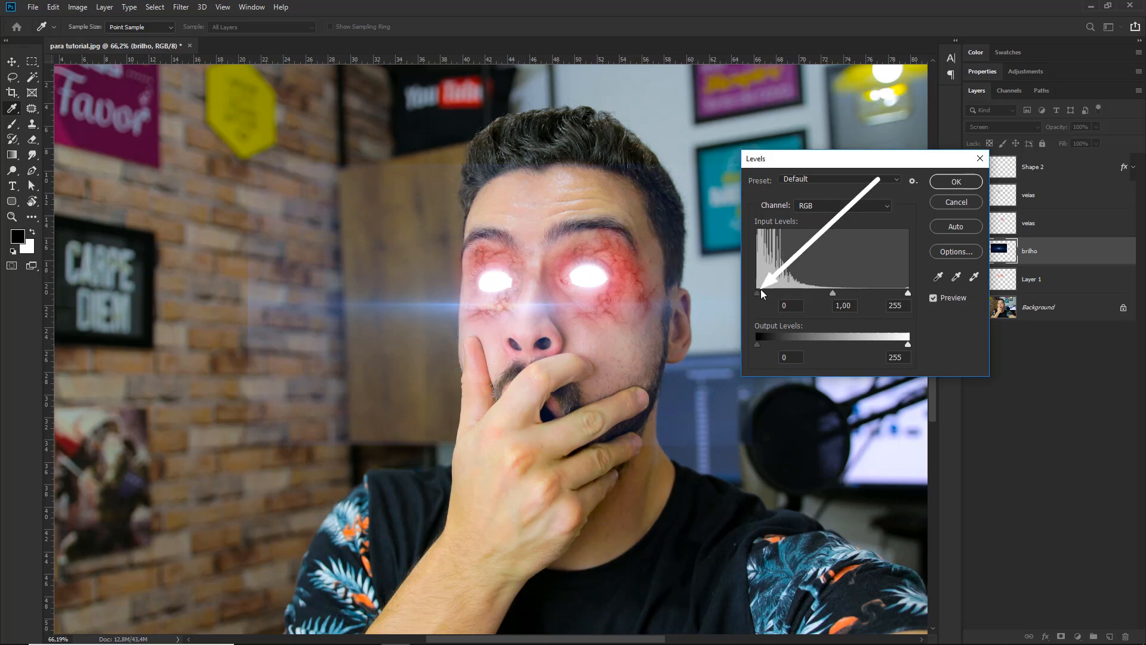
{"action": "left_click_drag", "start_coordinate": [758, 293], "coordinate": [776, 306]}
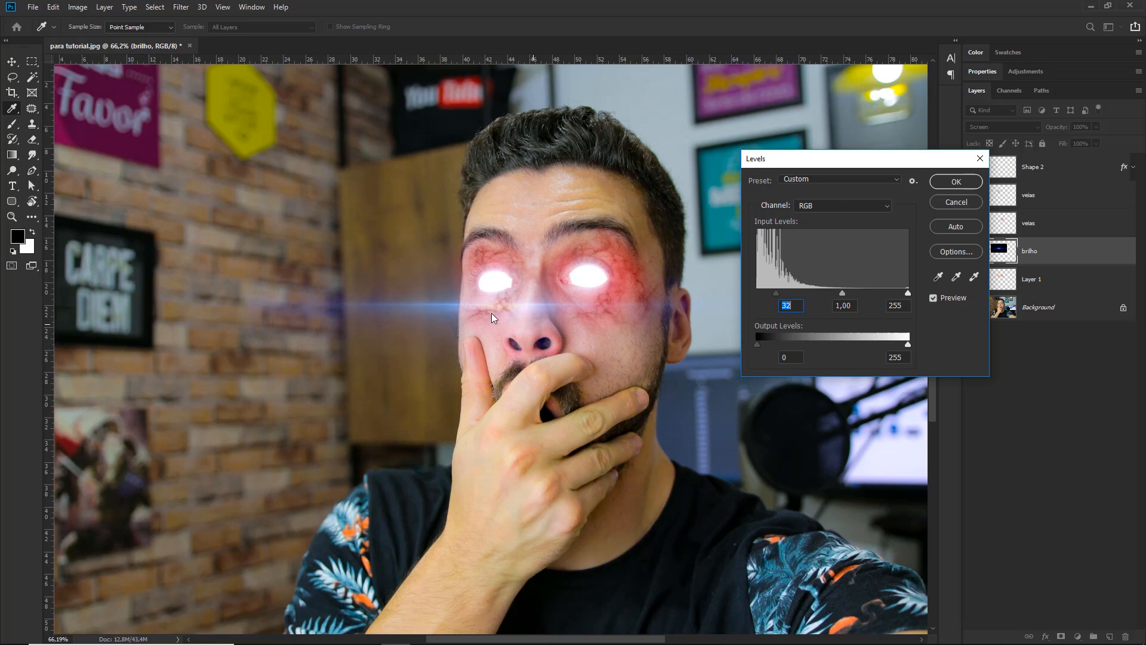
{"action": "key", "text": "Return"}
Move the flare onto the man's left eye and nudge it slightly upward with Free Transform
{"action": "key", "text": "v"}
{"action": "mouse_move", "coordinate": [536, 302]}
{"action": "left_mouse_down"}
{"action": "mouse_move", "coordinate": [575, 277]}
{"action": "mouse_move", "coordinate": [612, 264]}
{"action": "mouse_move", "coordinate": [611, 274]}
{"action": "left_mouse_up"}
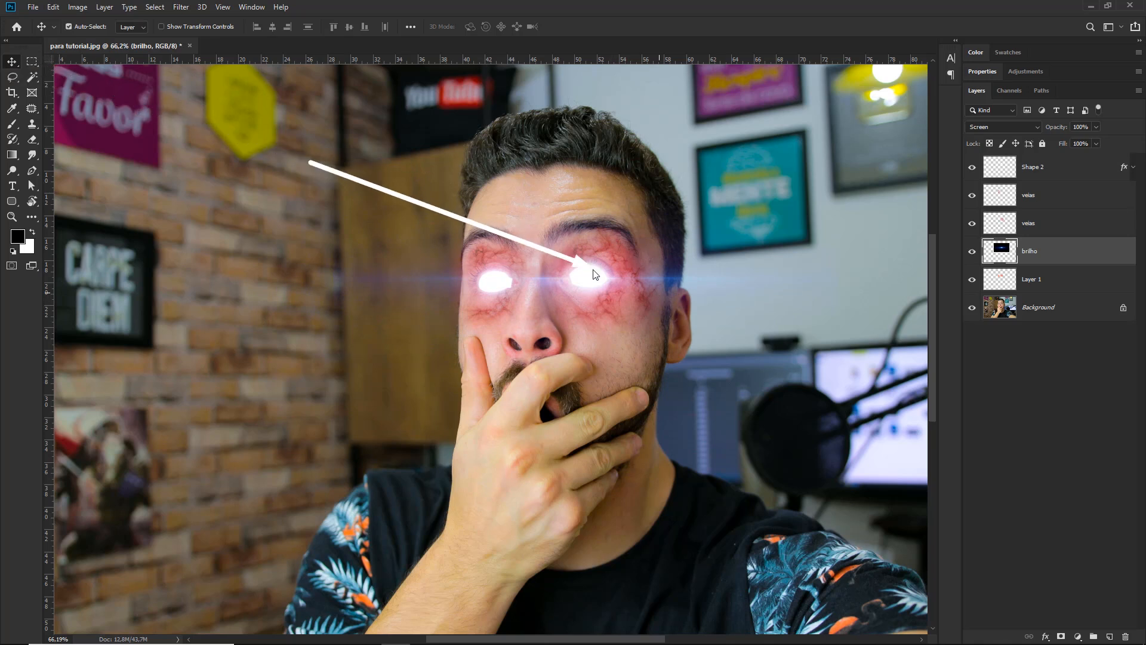
{"action": "key", "text": "ctrl+t"}
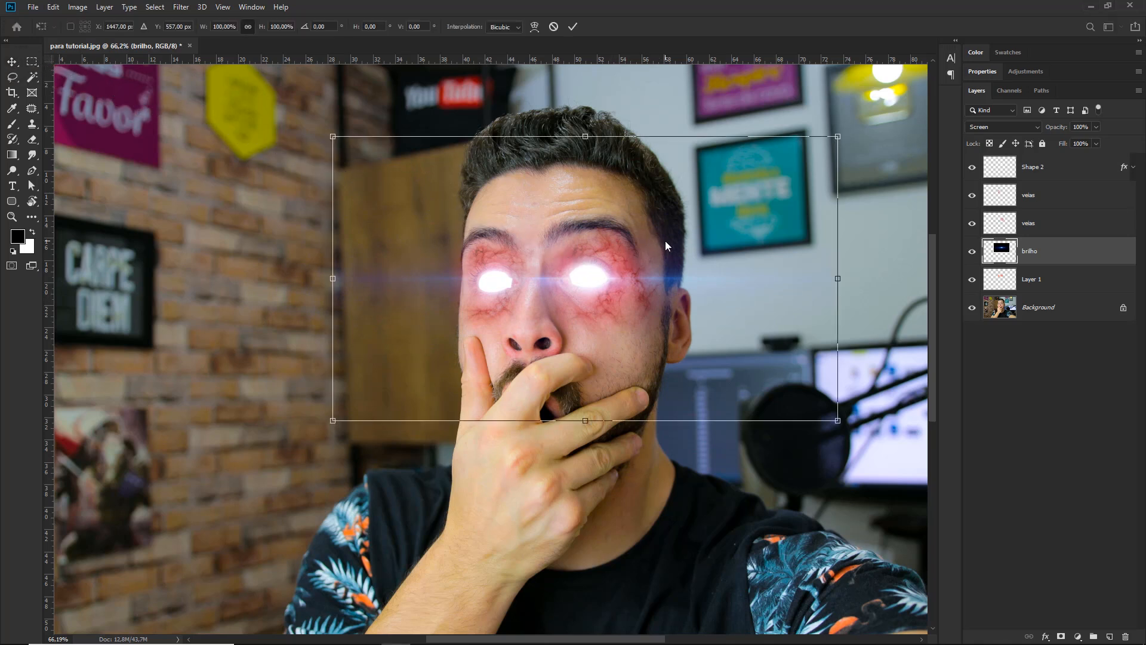
{"action": "mouse_move", "coordinate": [651, 254]}
{"action": "left_mouse_down"}
{"action": "mouse_move", "coordinate": [717, 264]}
{"action": "mouse_move", "coordinate": [651, 242]}
{"action": "left_mouse_up"}
{"action": "key", "text": "Return"}
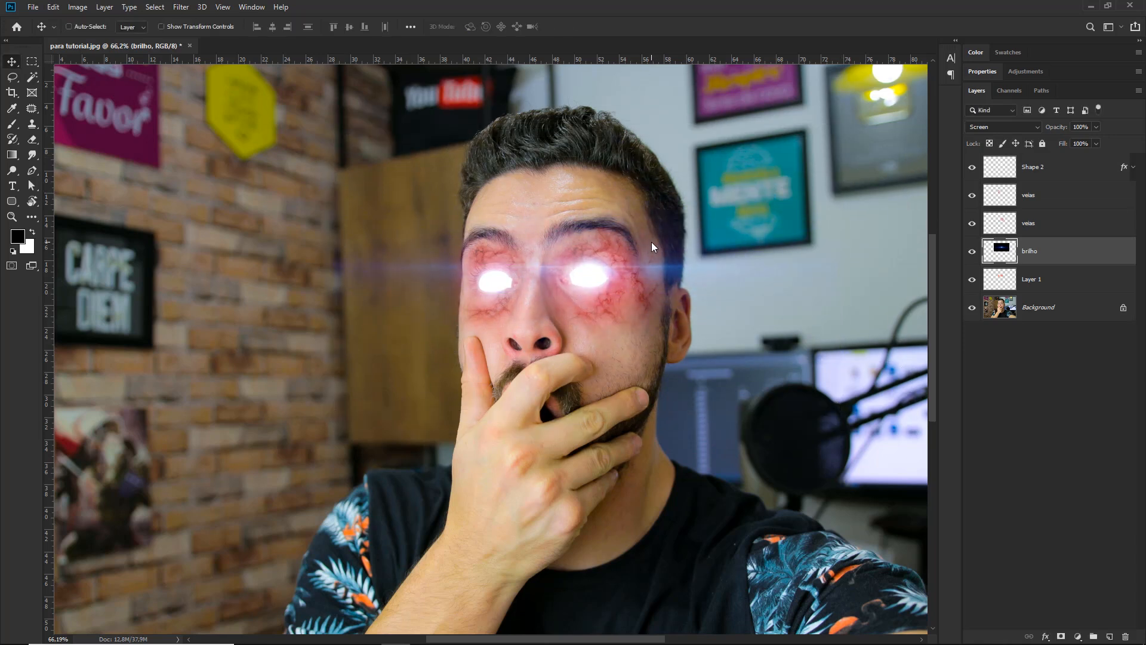
Duplicate the brilho flare layer and place the copy slightly lower over the same glowing eye
{"action": "scroll", "coordinate": [588, 270], "scroll_direction": "up", "scroll_amount": 5}
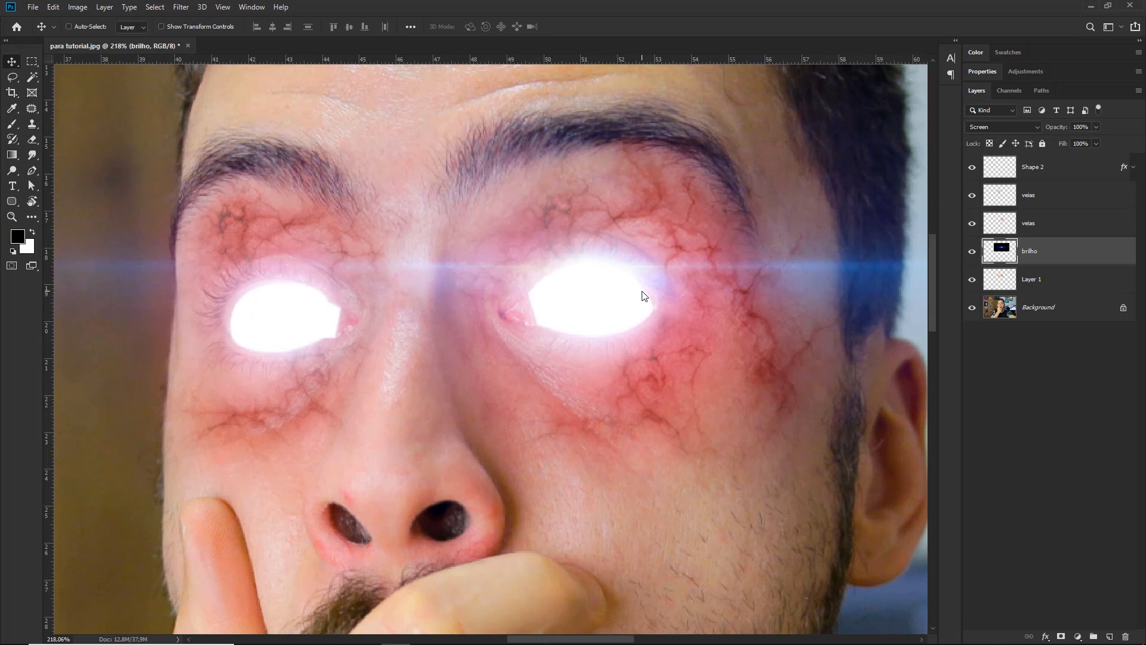
{"action": "key", "text": "ctrl"}
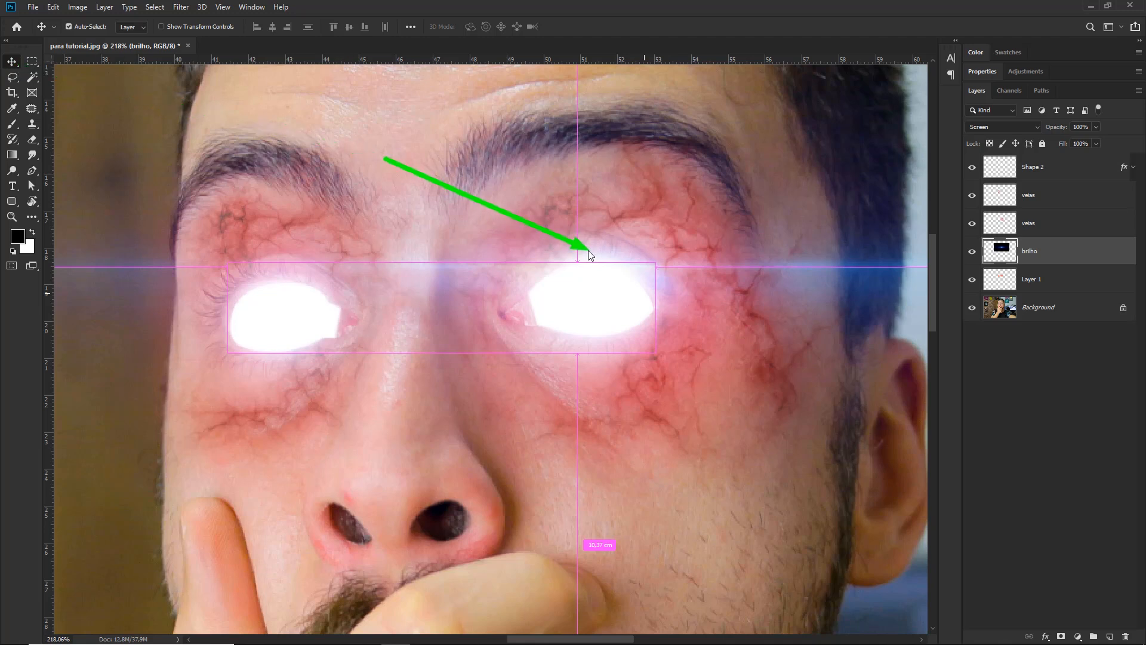
{"action": "left_click_drag", "start_coordinate": [606, 268], "coordinate": [610, 293]}
{"action": "key", "text": "z"}
{"action": "left_click_drag", "start_coordinate": [618, 275], "coordinate": [608, 275]}
{"action": "key", "text": "v"}
{"action": "left_click_drag", "start_coordinate": [658, 309], "coordinate": [659, 319]}
{"action": "scroll", "coordinate": [587, 308], "scroll_direction": "right", "scroll_amount": 2}
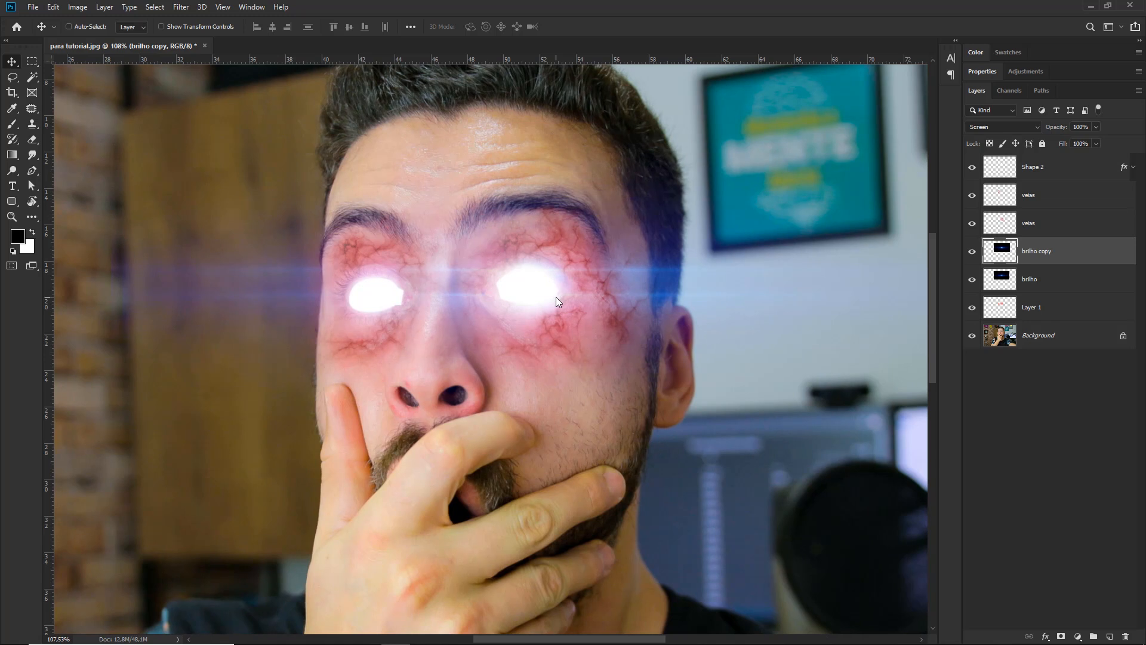
Scale down the brilho copy flare with Free Transform and line up its streak with the original flare
{"action": "key", "text": "ctrl+t"}
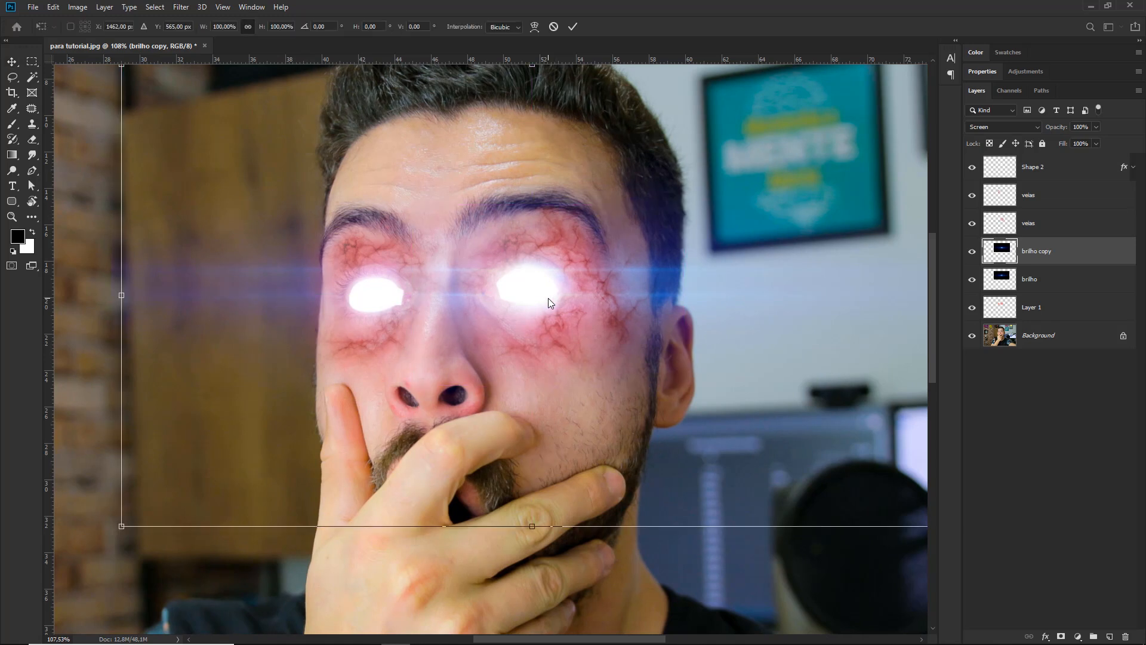
{"action": "scroll", "coordinate": [548, 299], "scroll_direction": "down", "scroll_amount": 3}
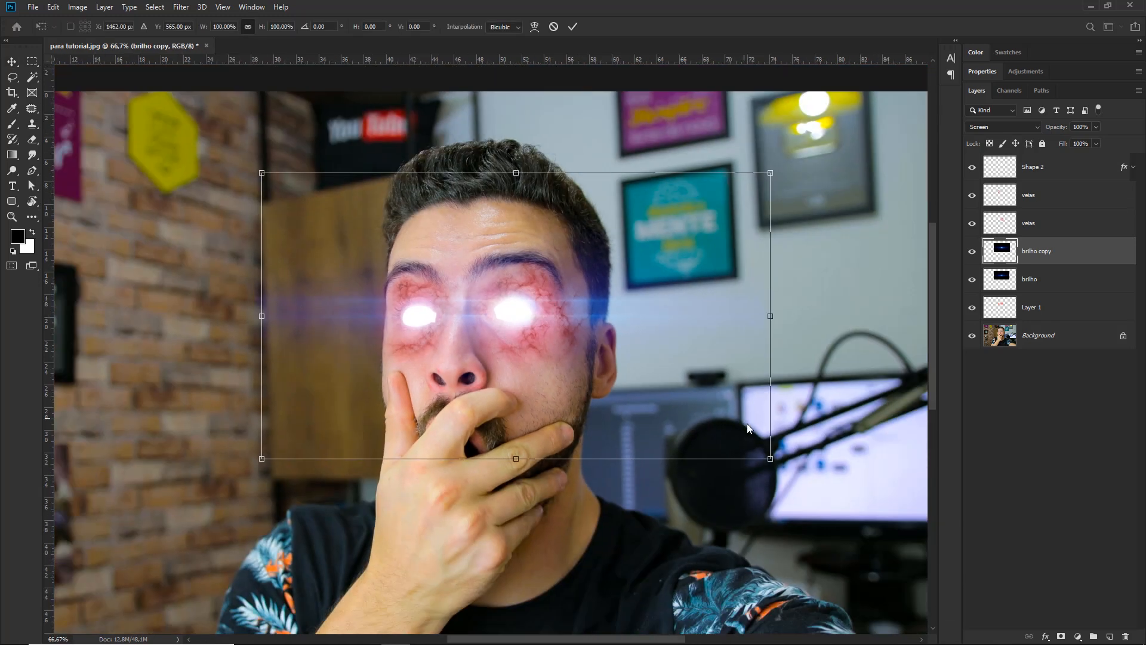
{"action": "left_click_drag", "start_coordinate": [772, 460], "coordinate": [696, 421]}
{"action": "key", "text": "Return"}
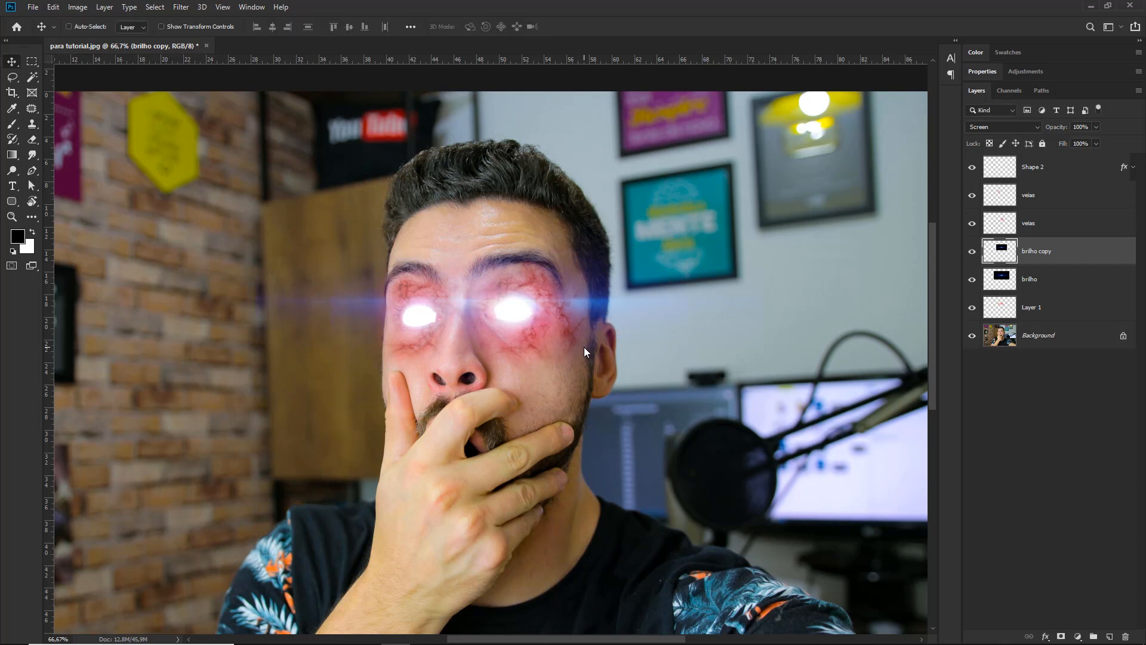
Select both flare layers, brilho and brilho copy, and duplicate them together onto the man's other glowing eye
{"action": "key", "text": "ctrl+space"}
{"action": "left_click_drag", "start_coordinate": [520, 320], "coordinate": [678, 338]}
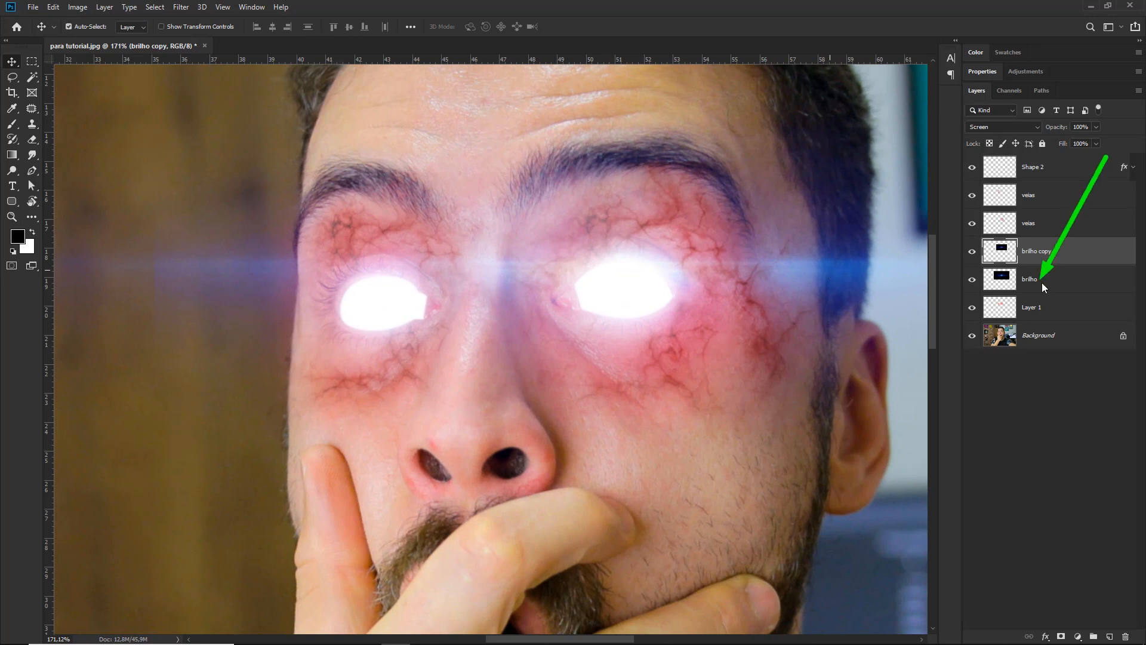
{"action": "left_click", "coordinate": [1072, 270], "text": "ctrl"}
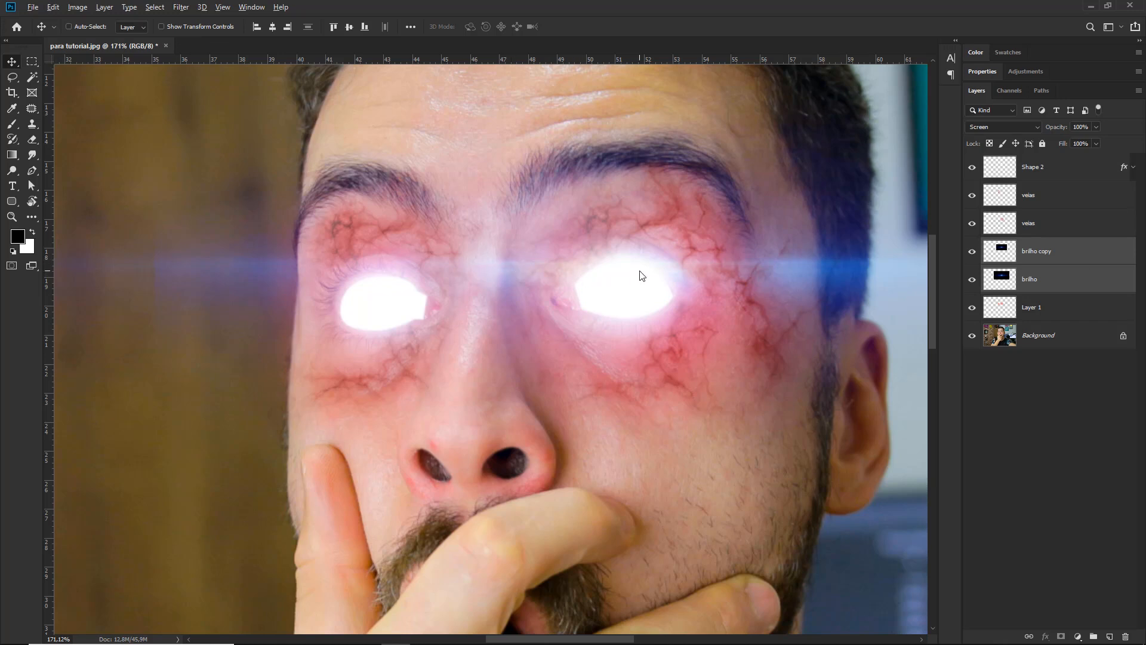
{"action": "left_click_drag", "start_coordinate": [639, 273], "coordinate": [421, 321]}
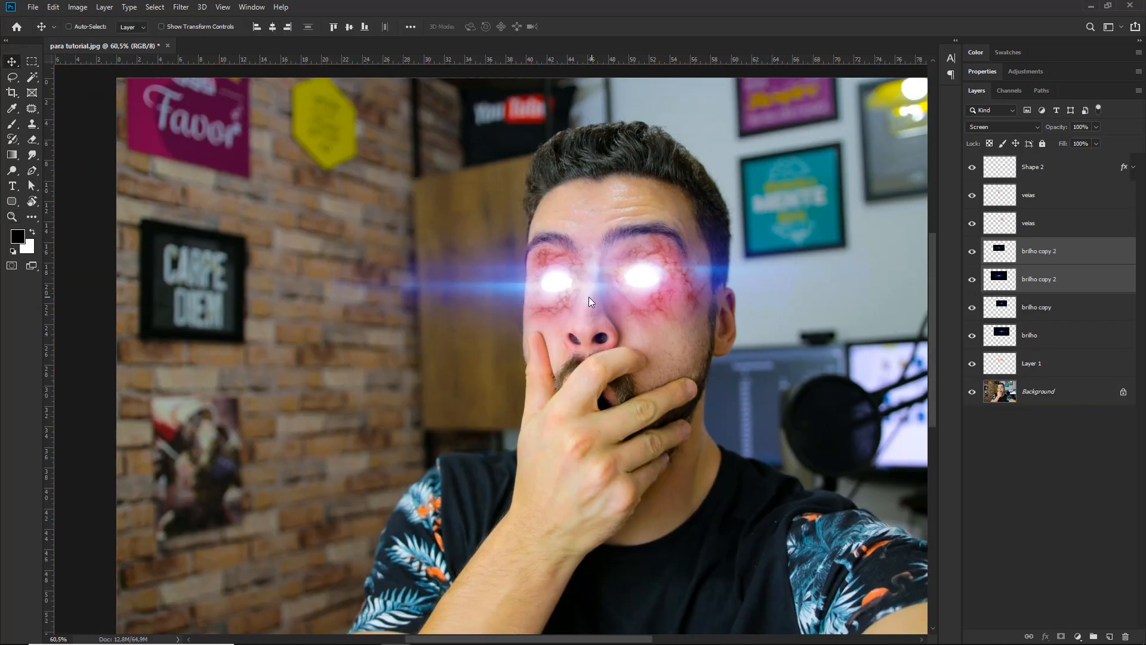
{"action": "left_click_drag", "start_coordinate": [589, 296], "coordinate": [502, 274]}
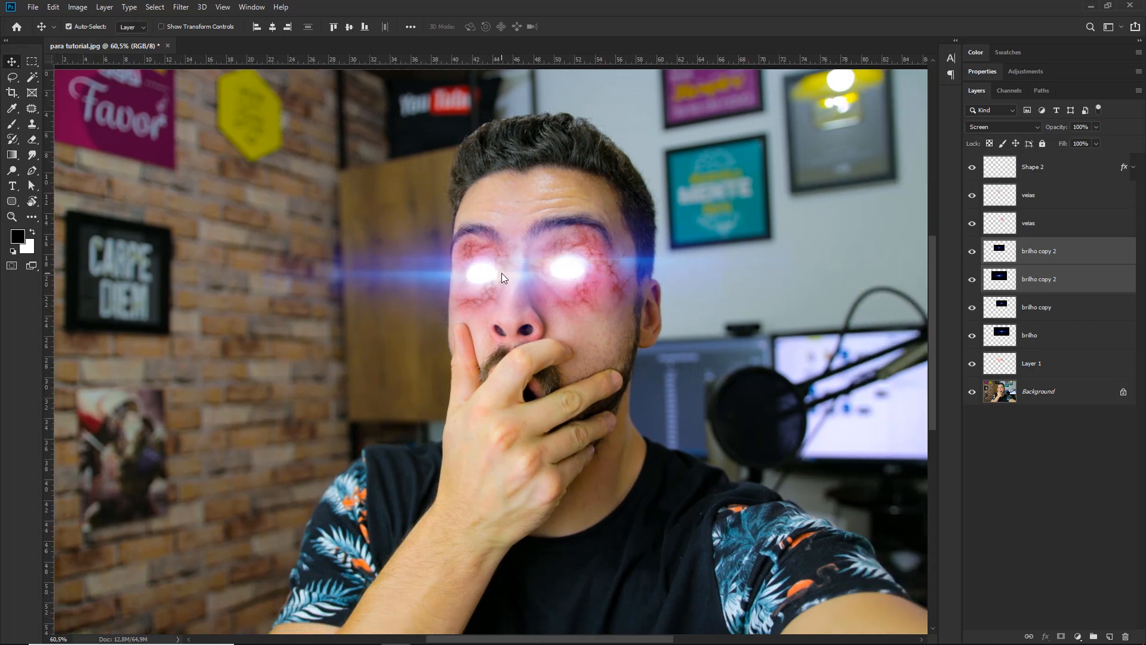
Scale the two duplicated flares over the man's right eye to 75.73% with Free Transform
{"action": "key", "text": "ctrl+t"}
{"action": "left_click_drag", "start_coordinate": [256, 144], "coordinate": [318, 178]}
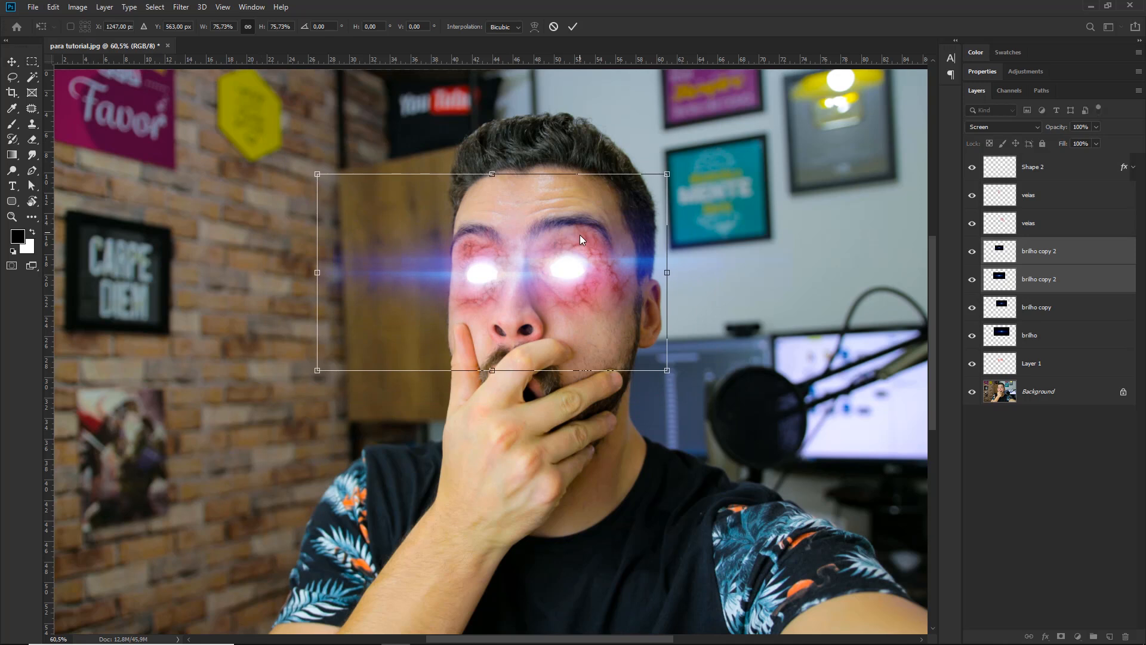
{"action": "key", "text": "Return"}
{"action": "left_click_drag", "start_coordinate": [621, 249], "coordinate": [609, 280]}
{"action": "left_click_drag", "start_coordinate": [603, 281], "coordinate": [596, 309]}
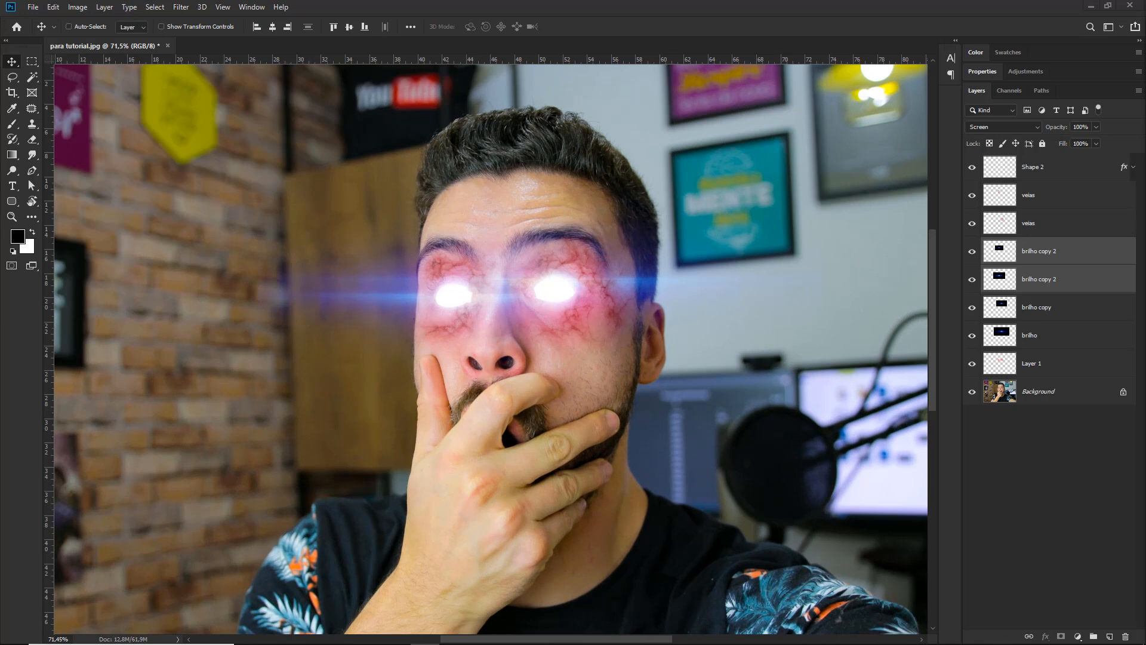
{"action": "scroll", "coordinate": [501, 204], "scroll_direction": "down", "scroll_amount": 2}
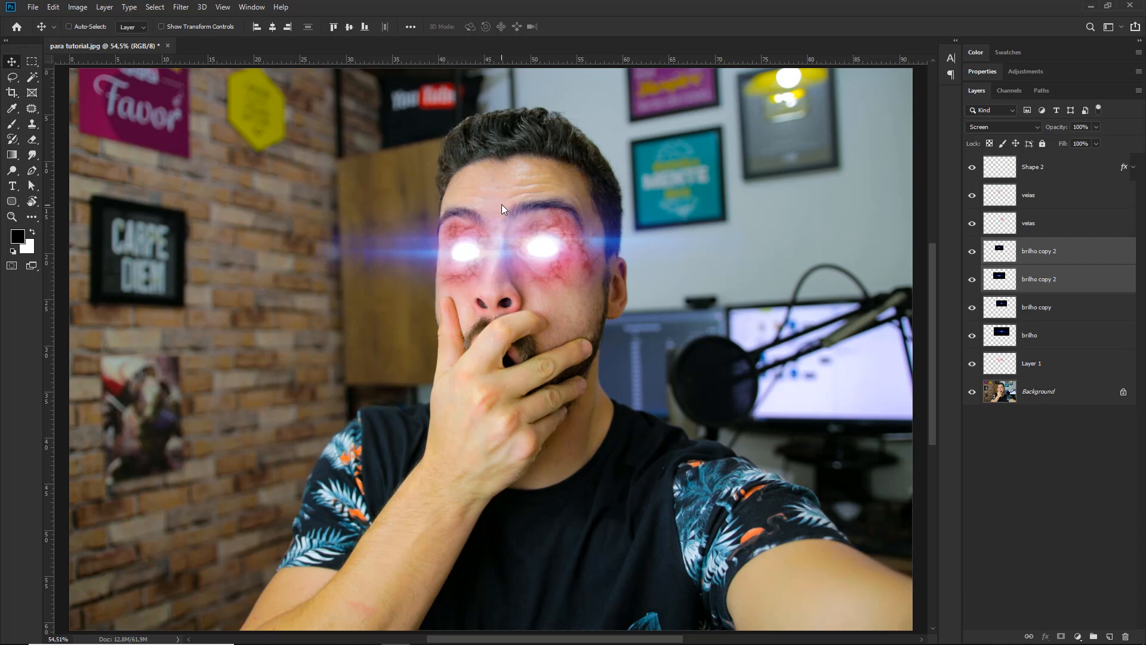
Place brilho 2.jpg from the project folder directly above Layer 1 in the portrait and group it
{"action": "left_click", "coordinate": [1047, 364]}
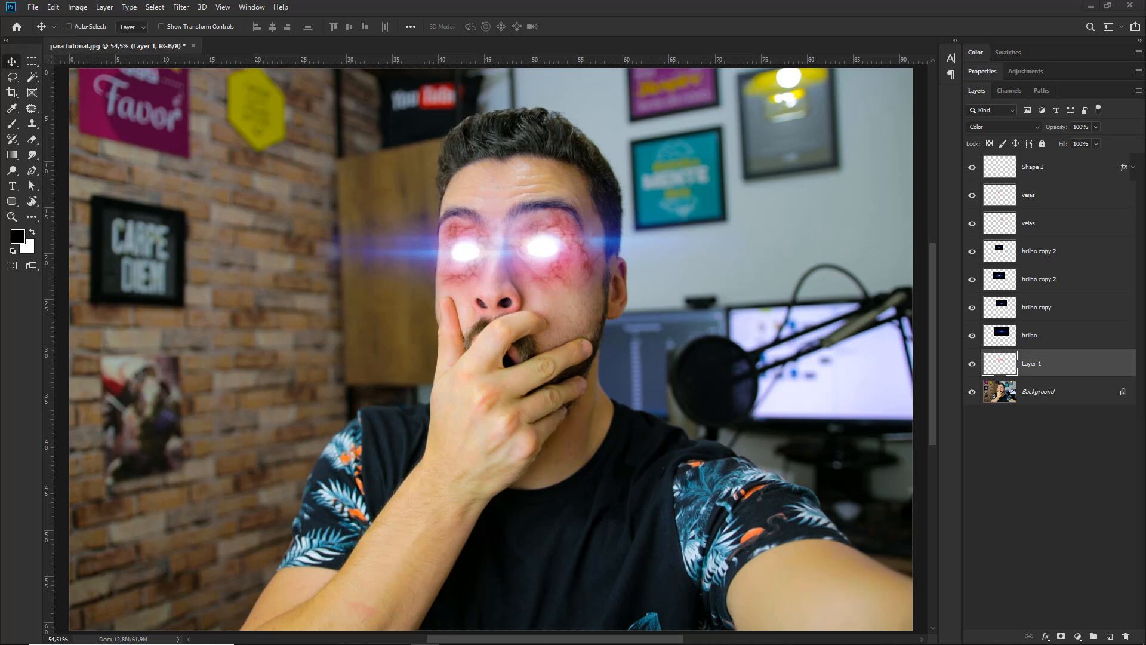
{"action": "key", "text": "alt+Tab"}
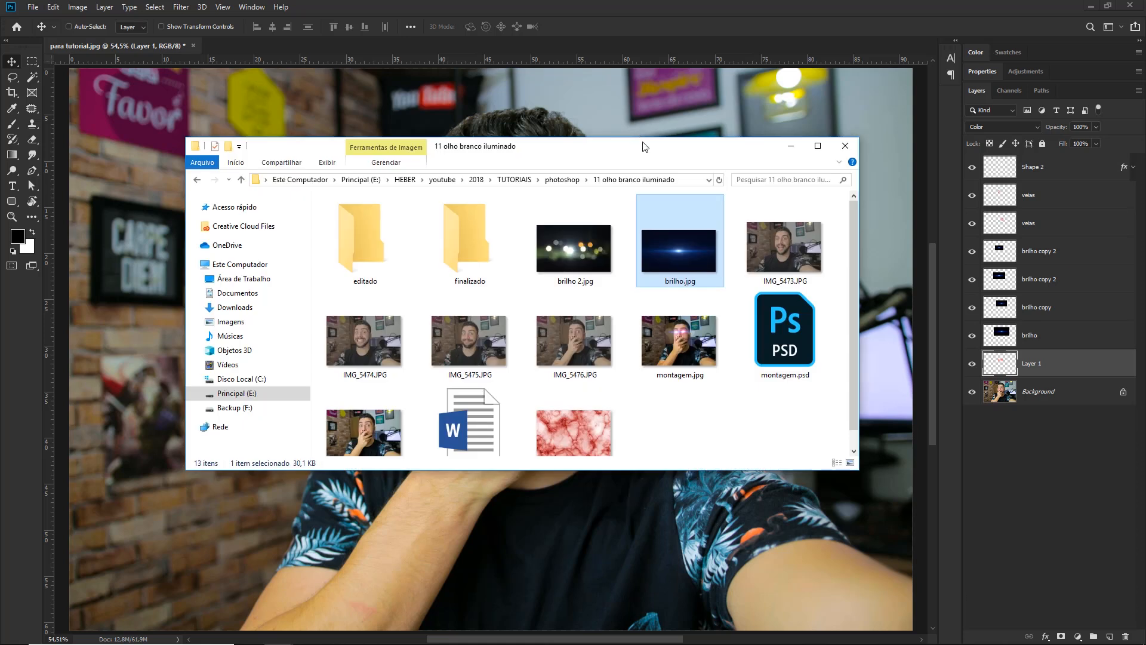
{"action": "left_click_drag", "start_coordinate": [645, 145], "coordinate": [636, 134]}
{"action": "left_click", "coordinate": [547, 239]}
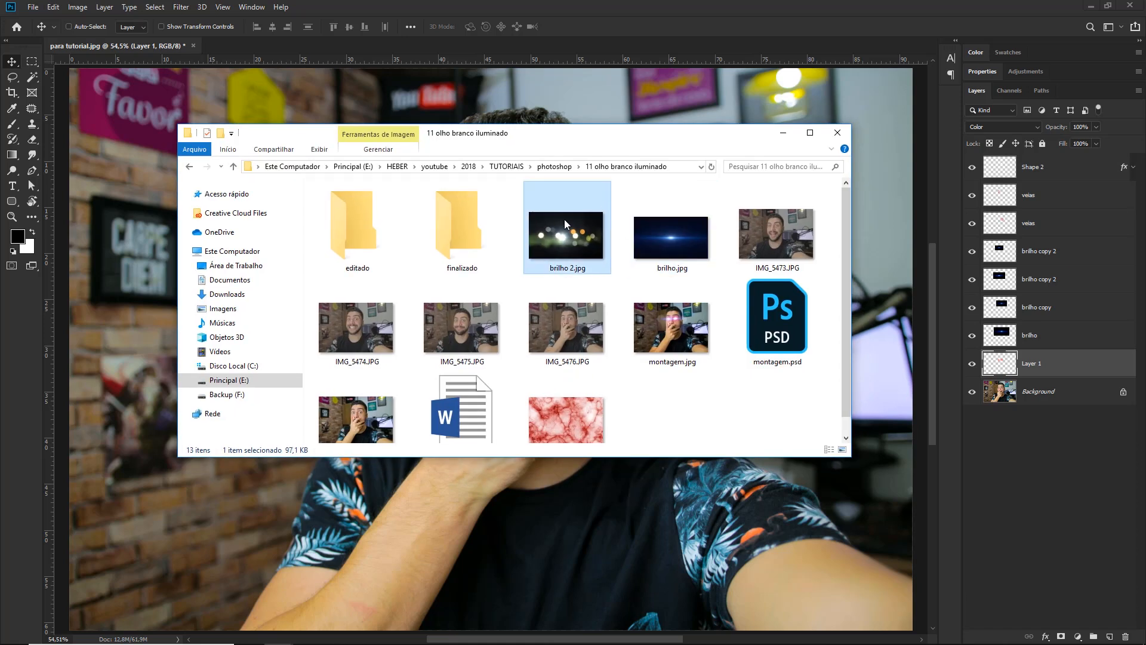
{"action": "left_click_drag", "start_coordinate": [564, 224], "coordinate": [558, 144]}
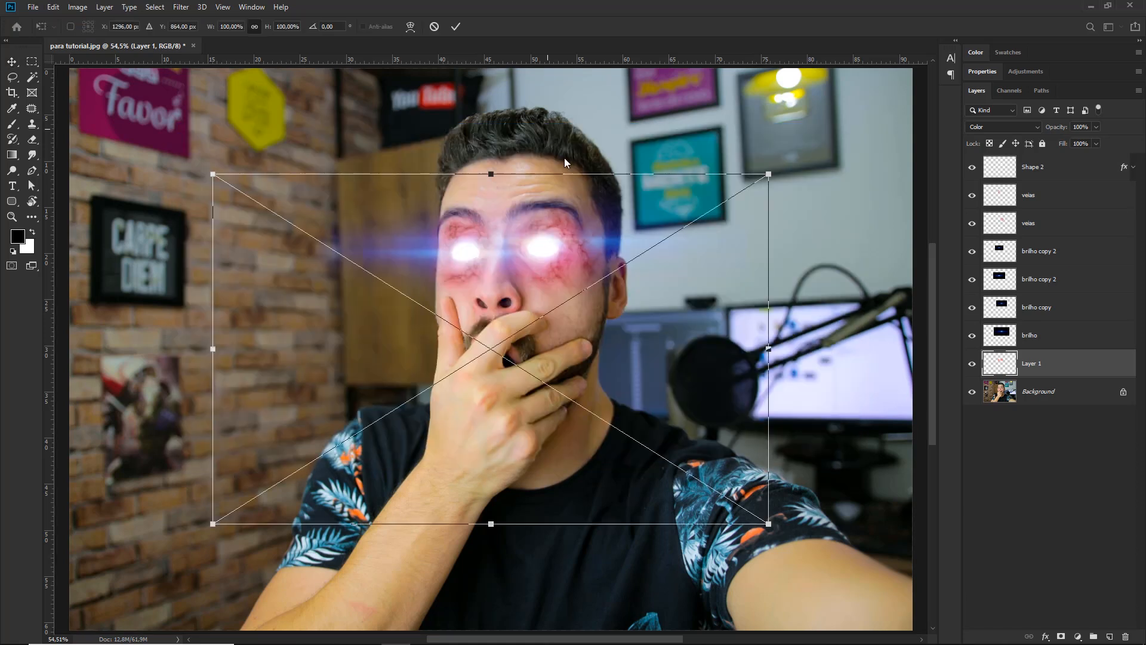
{"action": "key", "text": "Return"}
{"action": "key", "text": "ctrl+g"}
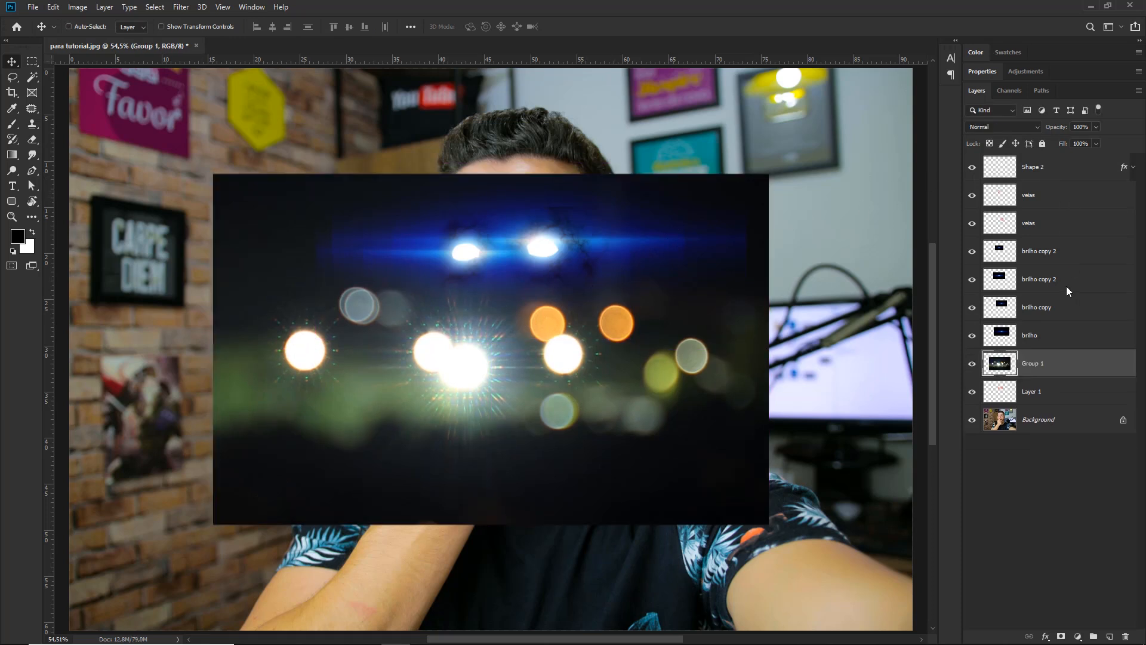
Move Group 1 to the top of the layer stack and blend it in Lighten mode at 25% opacity
{"action": "left_click_drag", "start_coordinate": [1056, 368], "coordinate": [1047, 160]}
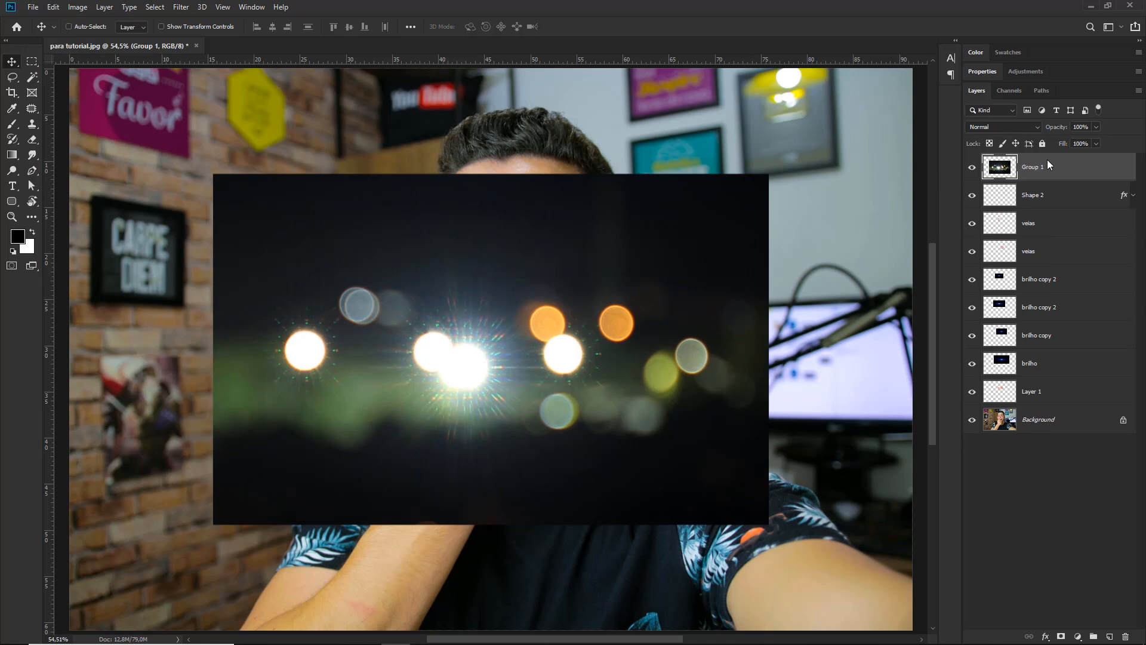
{"action": "left_click", "coordinate": [1020, 128]}
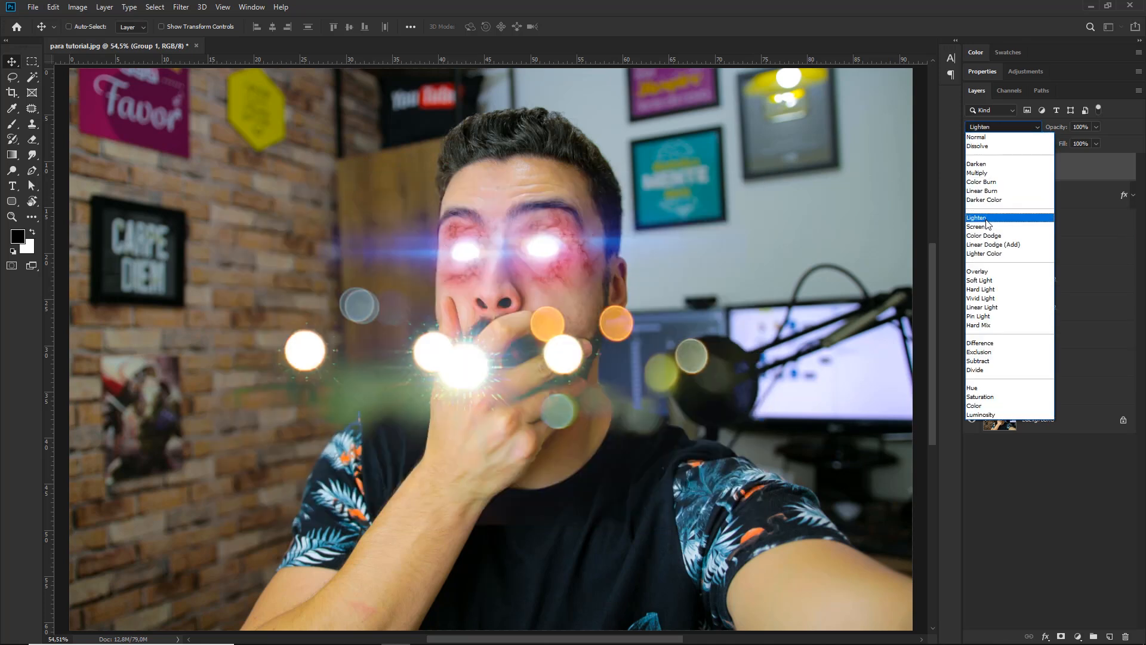
{"action": "left_click", "coordinate": [983, 218]}
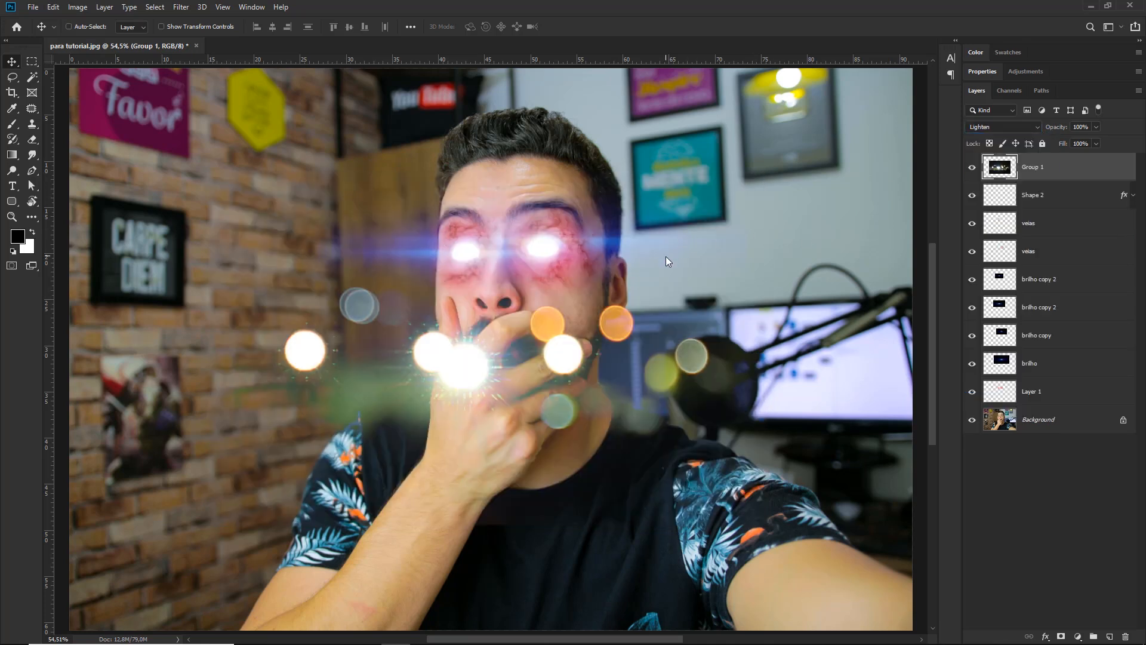
{"action": "scroll", "coordinate": [665, 256], "scroll_direction": "down", "scroll_amount": 3}
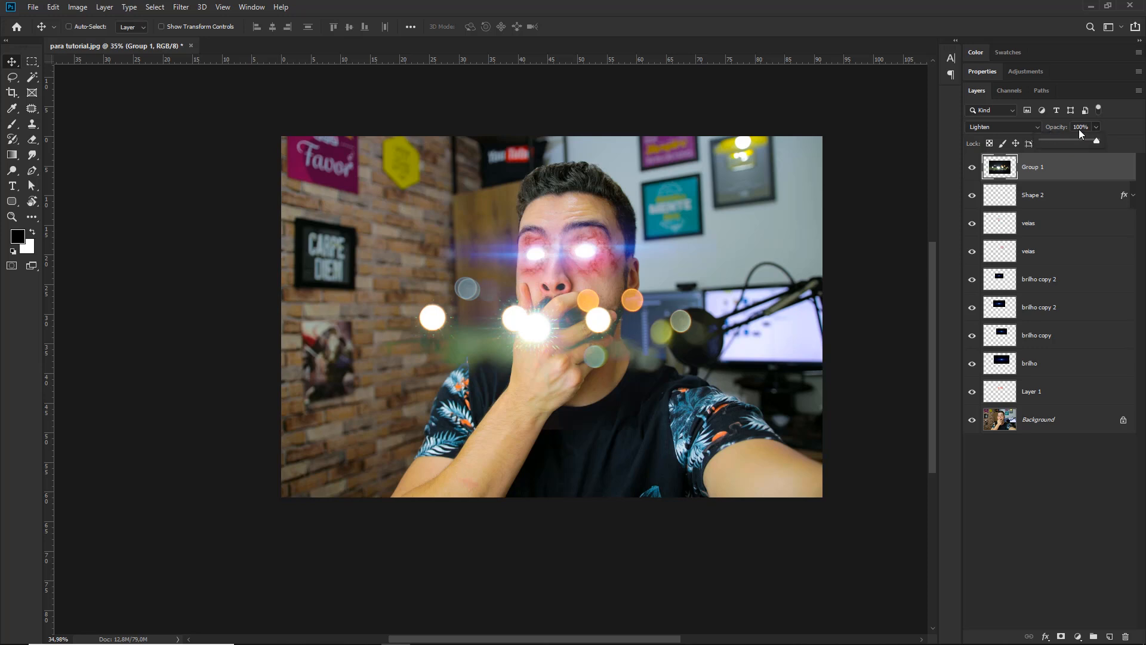
{"action": "left_click_drag", "start_coordinate": [1053, 143], "coordinate": [1059, 142]}
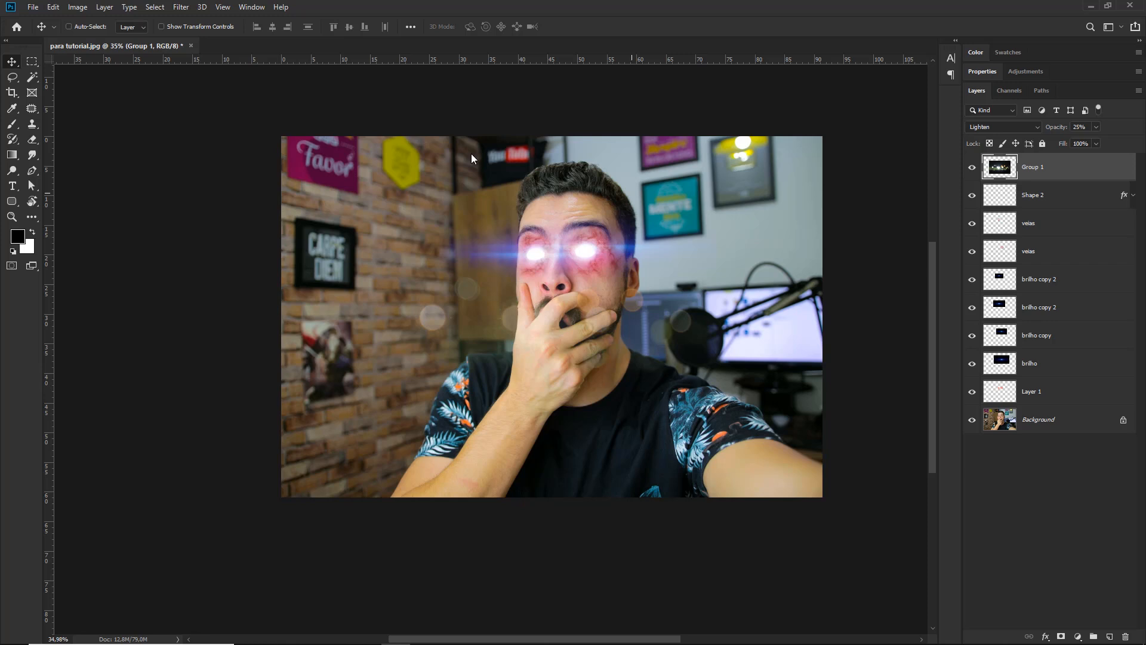
Enlarge the Group 1 light image to about 181% with Free Transform and reposition its bokeh over the portrait
{"action": "left_click_drag", "start_coordinate": [617, 321], "coordinate": [614, 271]}
{"action": "key", "text": "ctrl+t"}
{"action": "left_click_drag", "start_coordinate": [733, 167], "coordinate": [884, 119]}
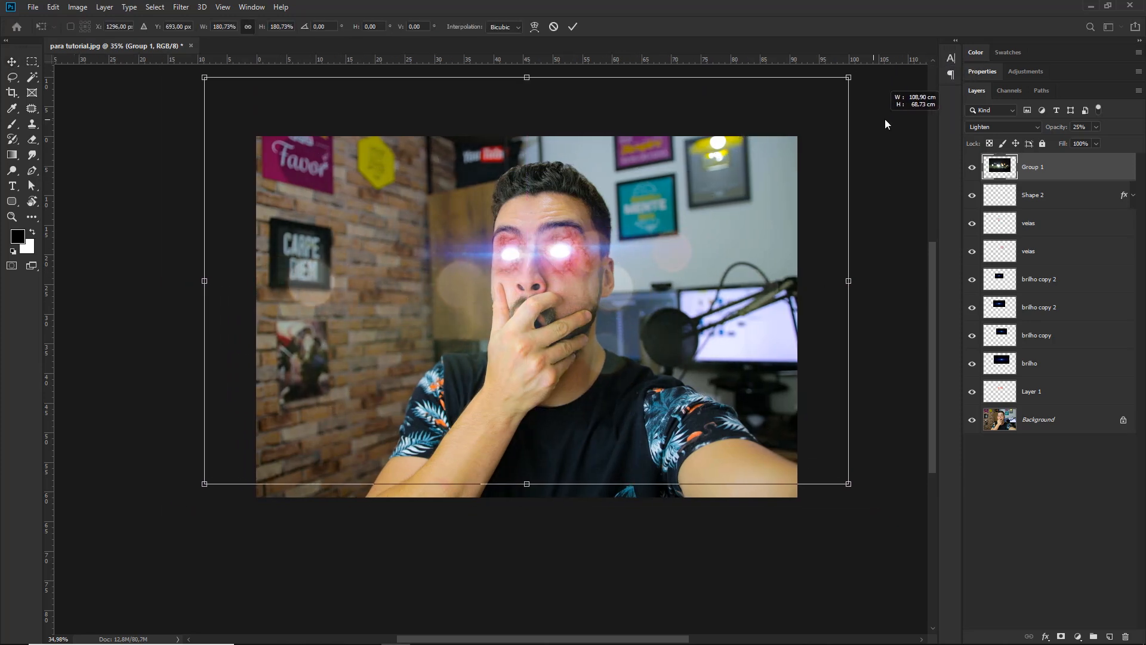
{"action": "key", "text": "Return"}
{"action": "left_click_drag", "start_coordinate": [606, 292], "coordinate": [608, 283]}
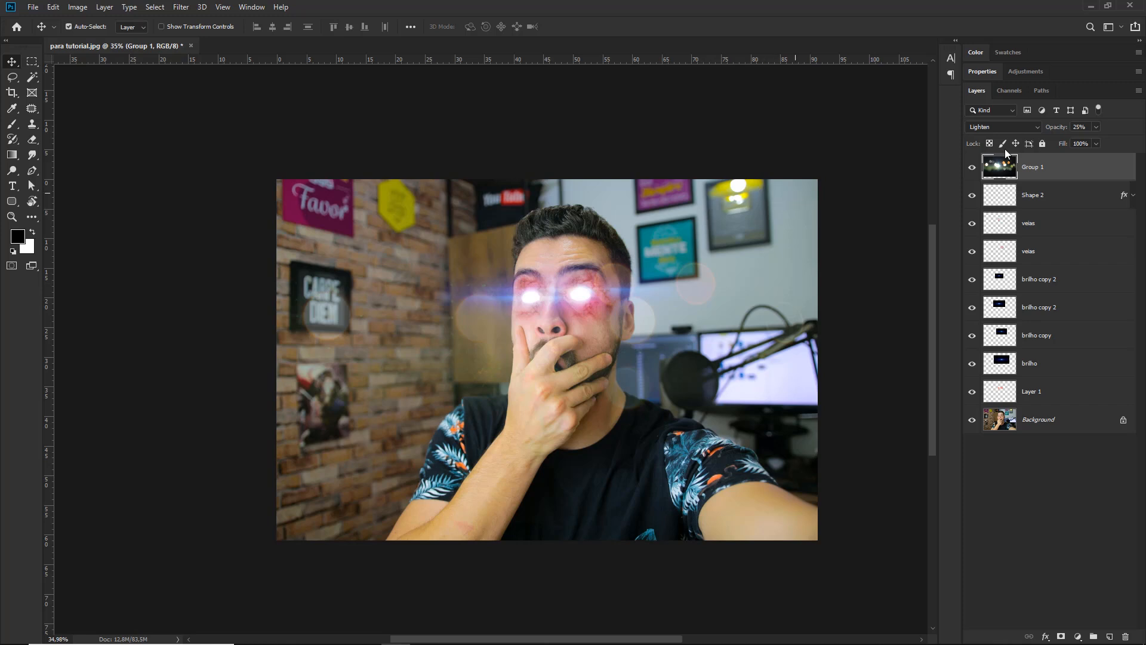
Add a Curves adjustment layer above Group 1, keeping it at the top of the layer stack
{"action": "left_click", "coordinate": [1023, 72]}
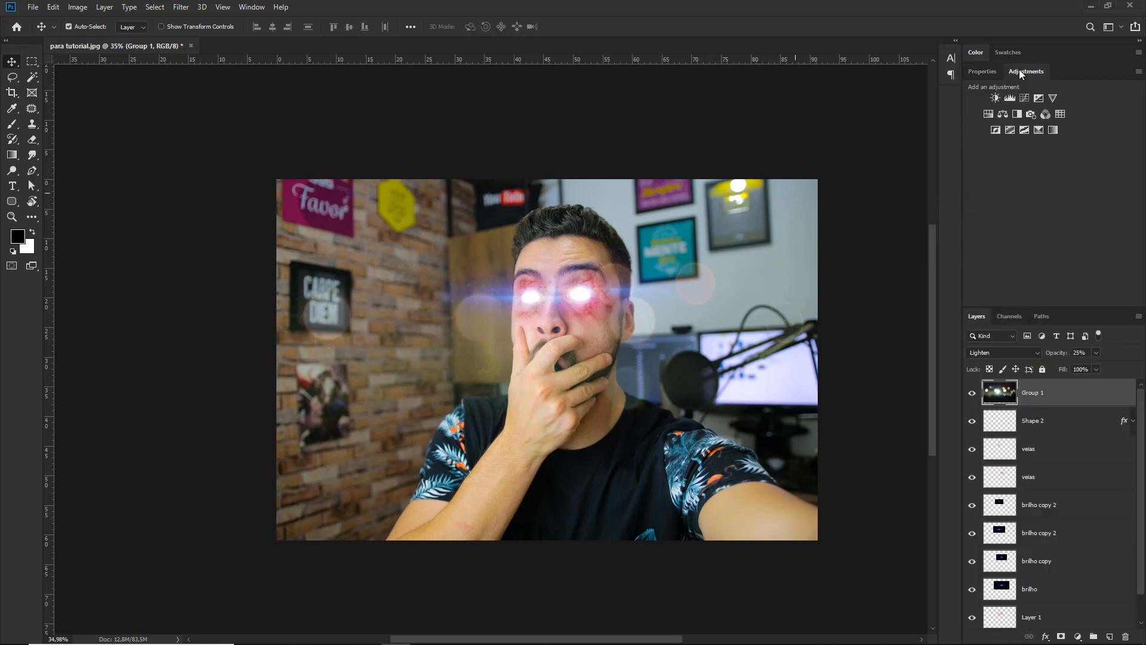
{"action": "key", "text": "ctrl"}
{"action": "left_click", "coordinate": [1023, 98]}
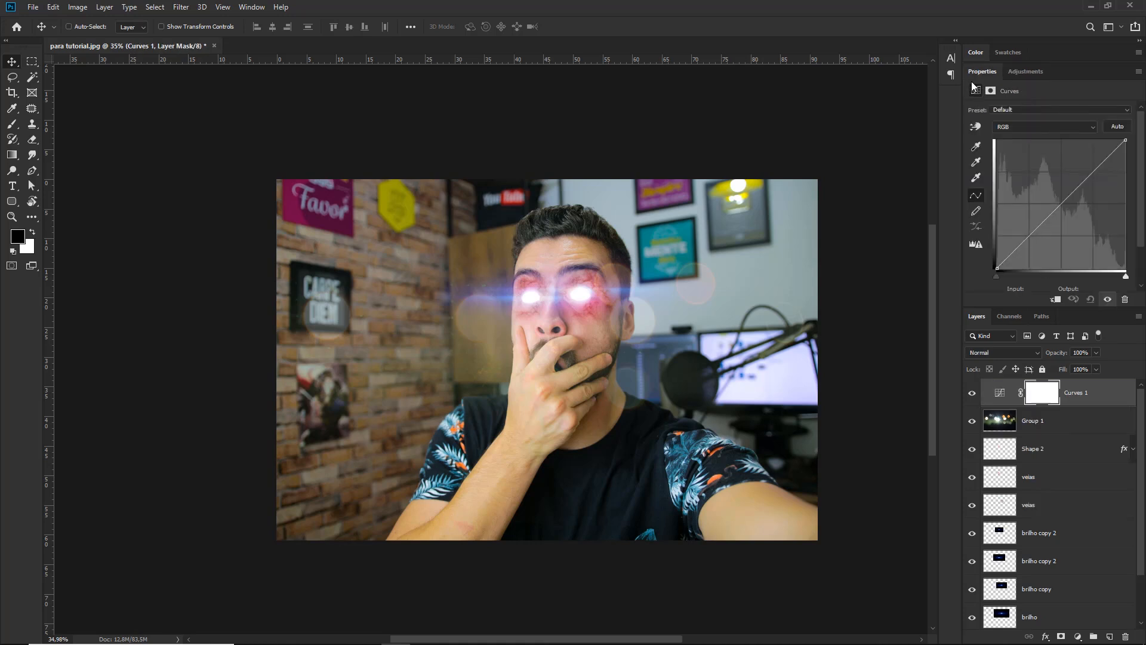
{"action": "key", "text": "ctrl"}
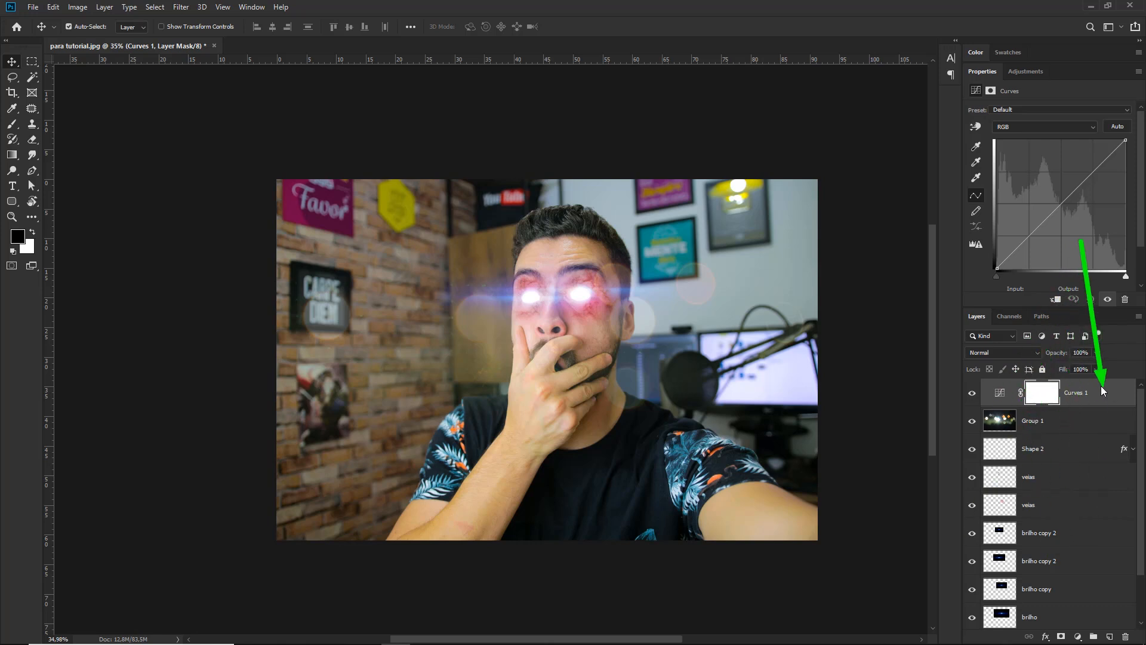
{"action": "left_click_drag", "start_coordinate": [1110, 393], "coordinate": [1094, 477]}
{"action": "left_click_drag", "start_coordinate": [1097, 435], "coordinate": [1093, 382]}
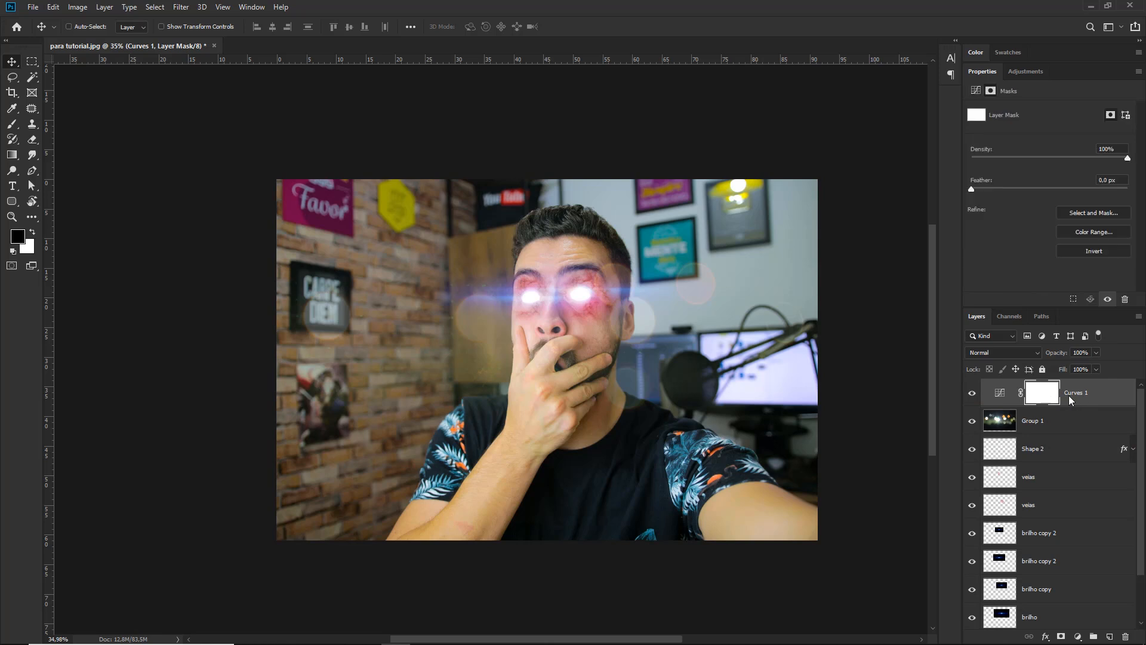
Darken the portrait with the Curves 1 adjustment by moving the RGB black point slightly inward and pulling the midtones down
{"action": "left_click", "coordinate": [1004, 394]}
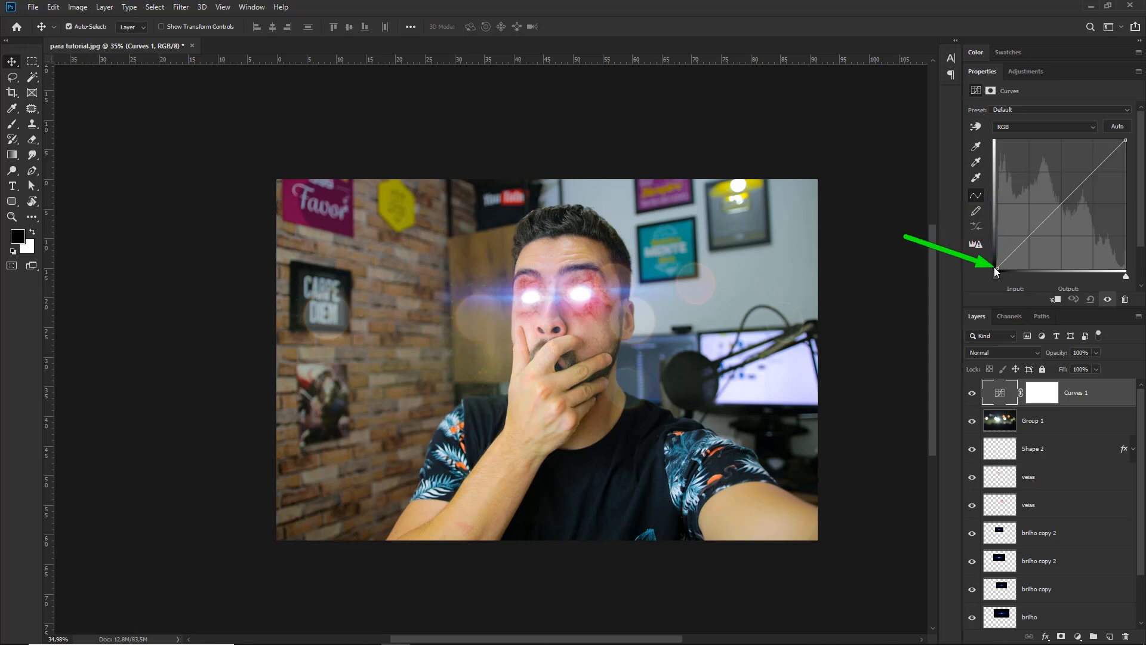
{"action": "left_click_drag", "start_coordinate": [997, 268], "coordinate": [1006, 282]}
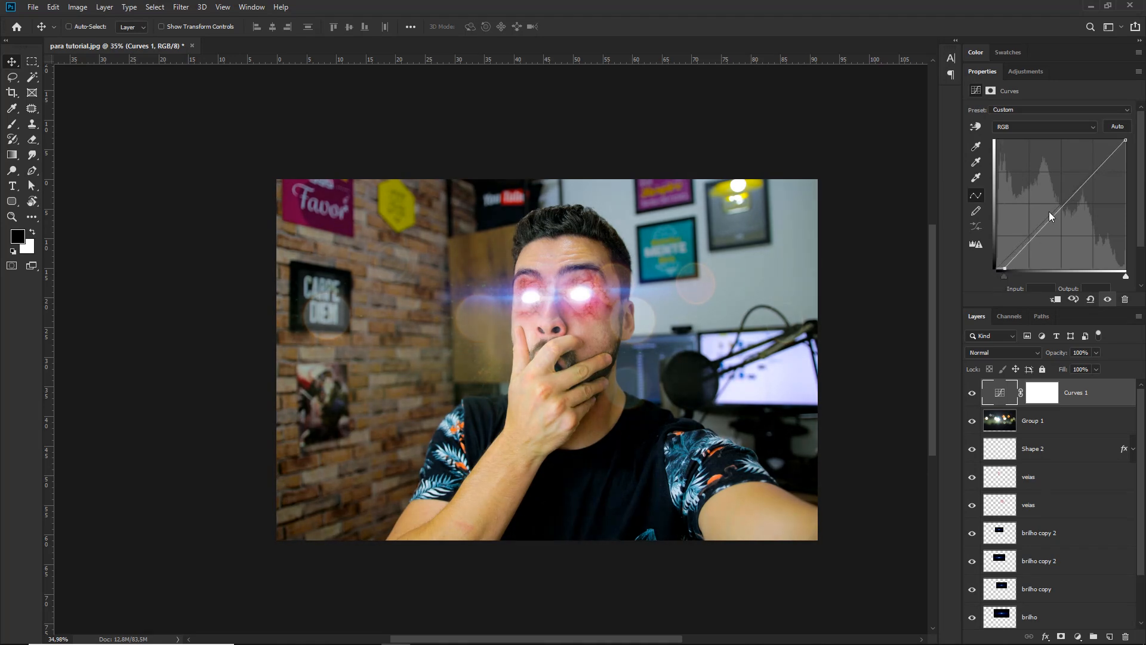
{"action": "left_click_drag", "start_coordinate": [1063, 208], "coordinate": [1066, 213]}
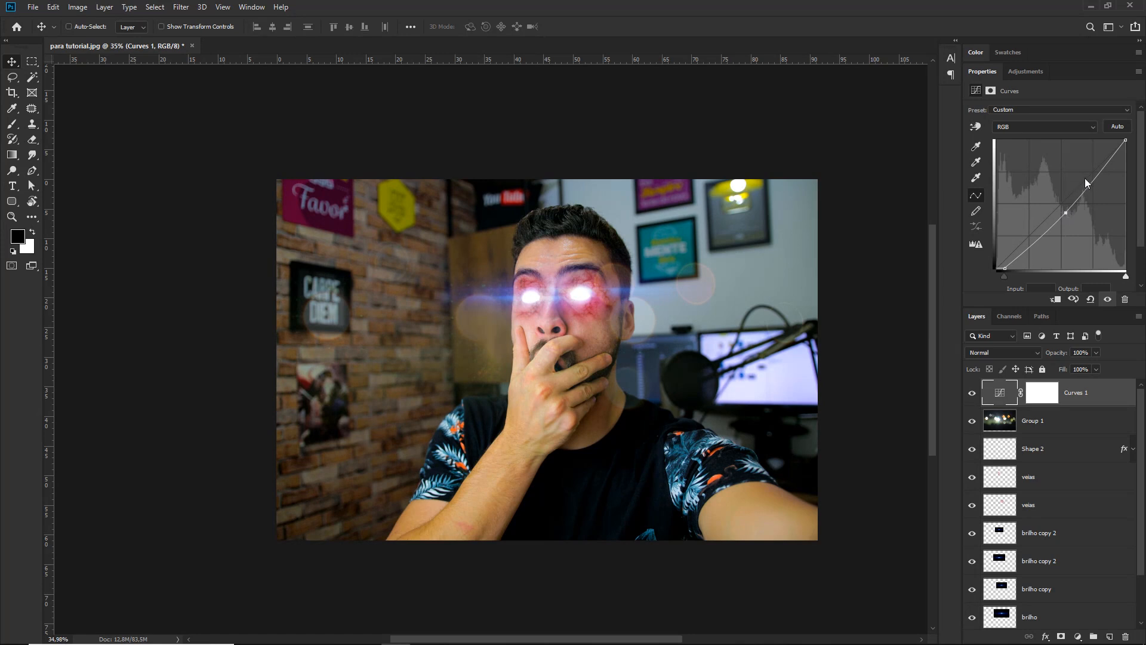
{"action": "left_click_drag", "start_coordinate": [1098, 175], "coordinate": [1095, 179]}
{"action": "double_click", "coordinate": [981, 71]}
{"action": "key", "text": "ctrl"}
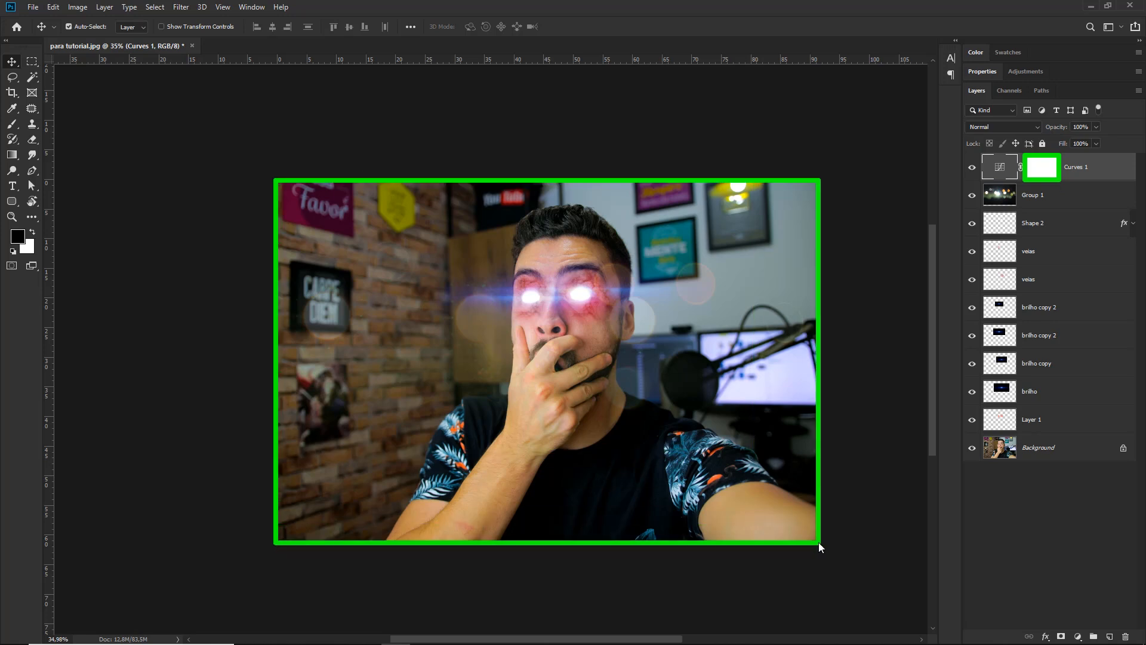
Paint black on the Curves 1 layer mask over the man's eyes and face with a soft 700 px brush at 50% opacity
{"action": "left_click", "coordinate": [1036, 162]}
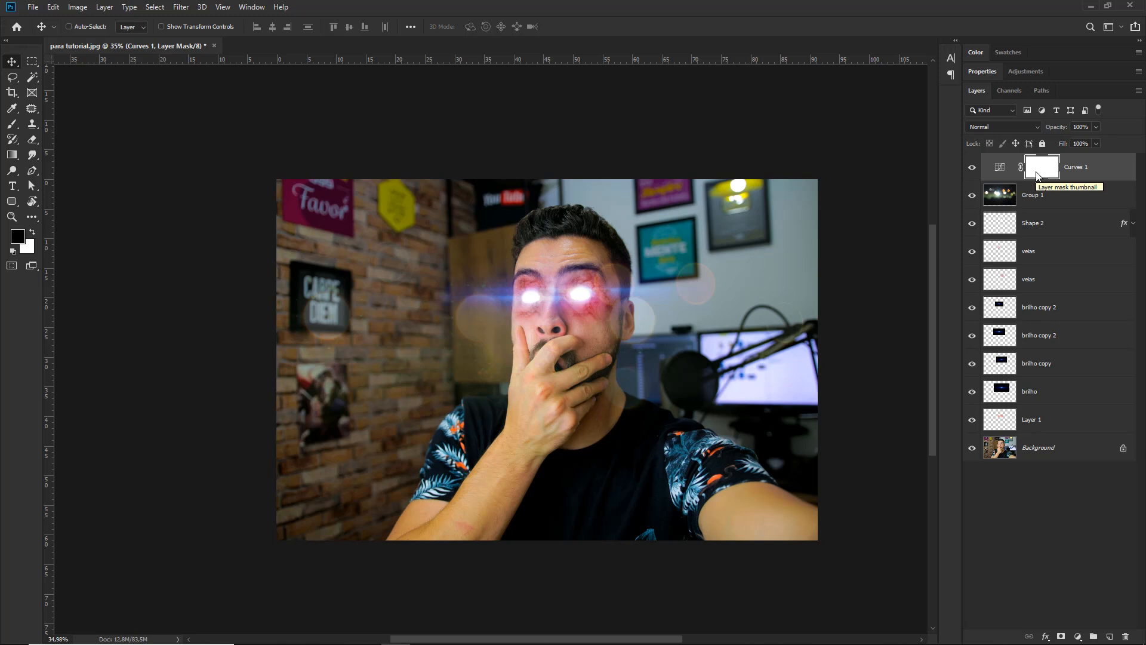
{"action": "left_click", "coordinate": [971, 167]}
{"action": "left_click", "coordinate": [972, 167]}
{"action": "left_click", "coordinate": [972, 167]}
{"action": "left_click", "coordinate": [972, 168]}
{"action": "key", "text": "ctrl"}
{"action": "left_click", "coordinate": [17, 125]}
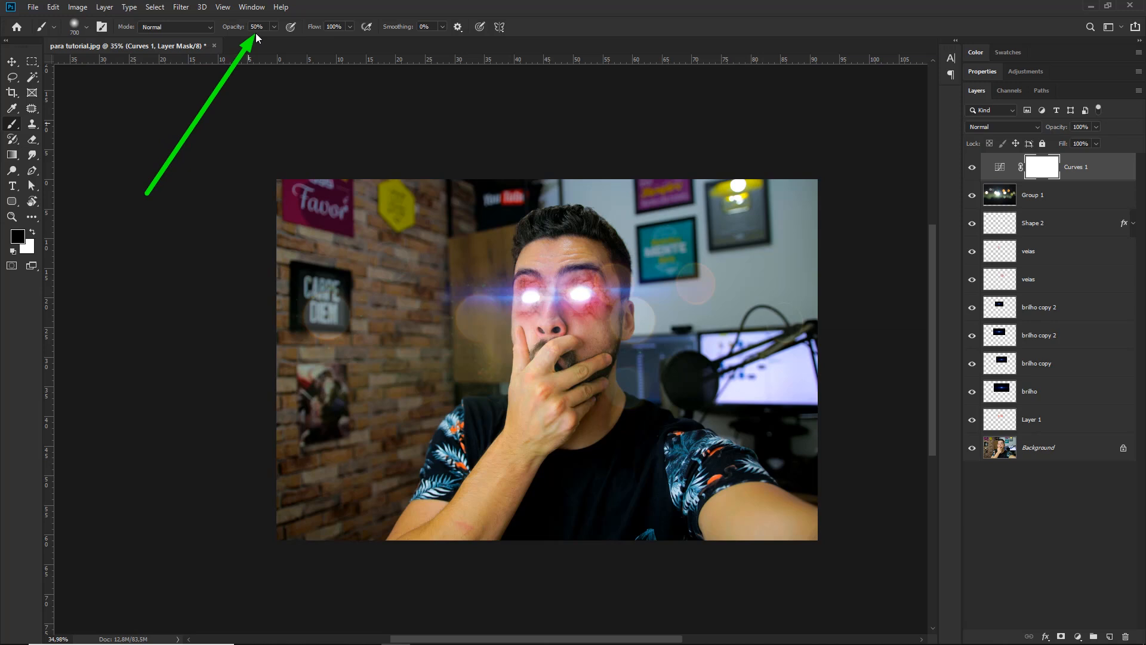
{"action": "left_click", "coordinate": [533, 302]}
{"action": "left_click", "coordinate": [533, 299]}
{"action": "left_click", "coordinate": [585, 287]}
{"action": "left_click", "coordinate": [567, 332]}
{"action": "left_click", "coordinate": [530, 295]}
{"action": "left_click", "coordinate": [530, 294]}
{"action": "left_click", "coordinate": [586, 284]}
{"action": "left_click", "coordinate": [573, 325]}
{"action": "left_click", "coordinate": [530, 296]}
{"action": "left_click", "coordinate": [607, 289]}
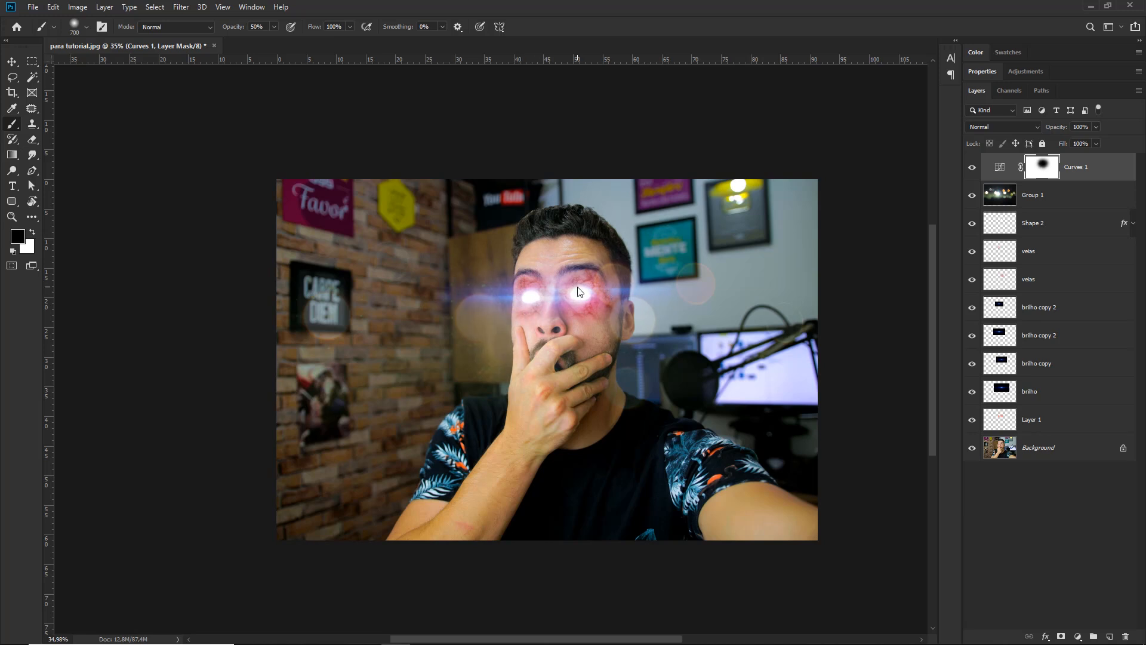
Compare the portrait with and without the masked Curves 1 darkening by toggling the layer's visibility
{"action": "key", "text": "v"}
{"action": "left_click", "coordinate": [969, 170]}
{"action": "left_click", "coordinate": [968, 170]}
{"action": "left_click", "coordinate": [969, 170]}
{"action": "left_click", "coordinate": [968, 170]}
{"action": "left_click", "coordinate": [968, 170]}
{"action": "left_click", "coordinate": [968, 170]}
{"action": "left_click", "coordinate": [968, 170]}
{"action": "left_click", "coordinate": [969, 170]}
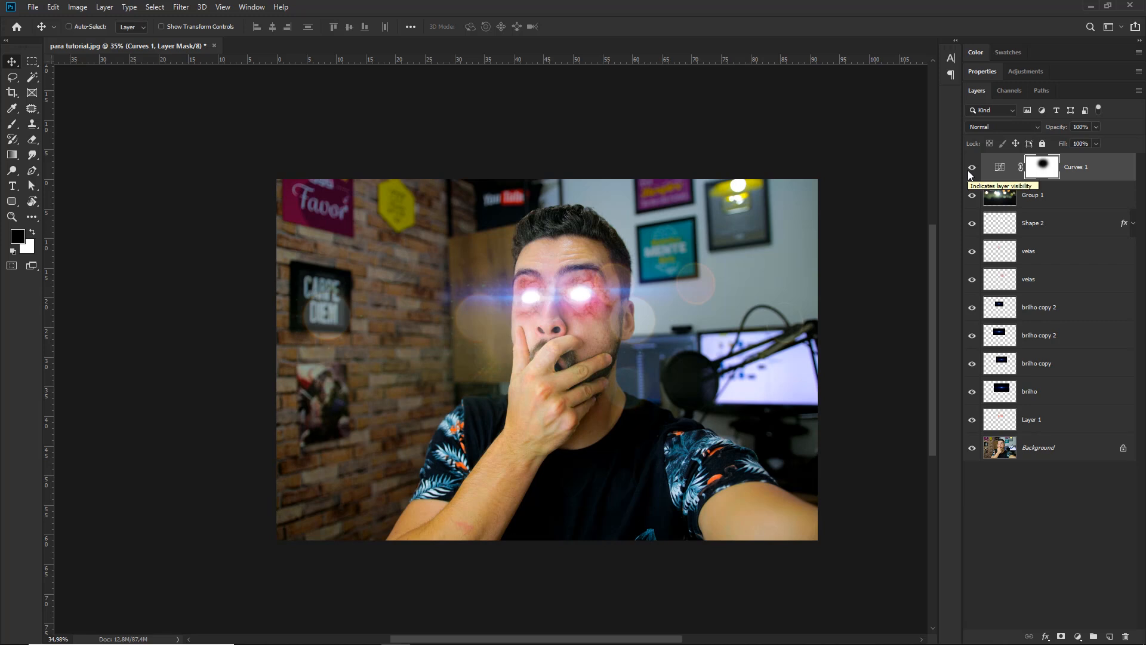
{"action": "left_click", "coordinate": [968, 170]}
{"action": "left_click", "coordinate": [968, 170]}
{"action": "left_click", "coordinate": [969, 170]}
{"action": "left_click", "coordinate": [968, 171]}
{"action": "key", "text": "ctrl"}
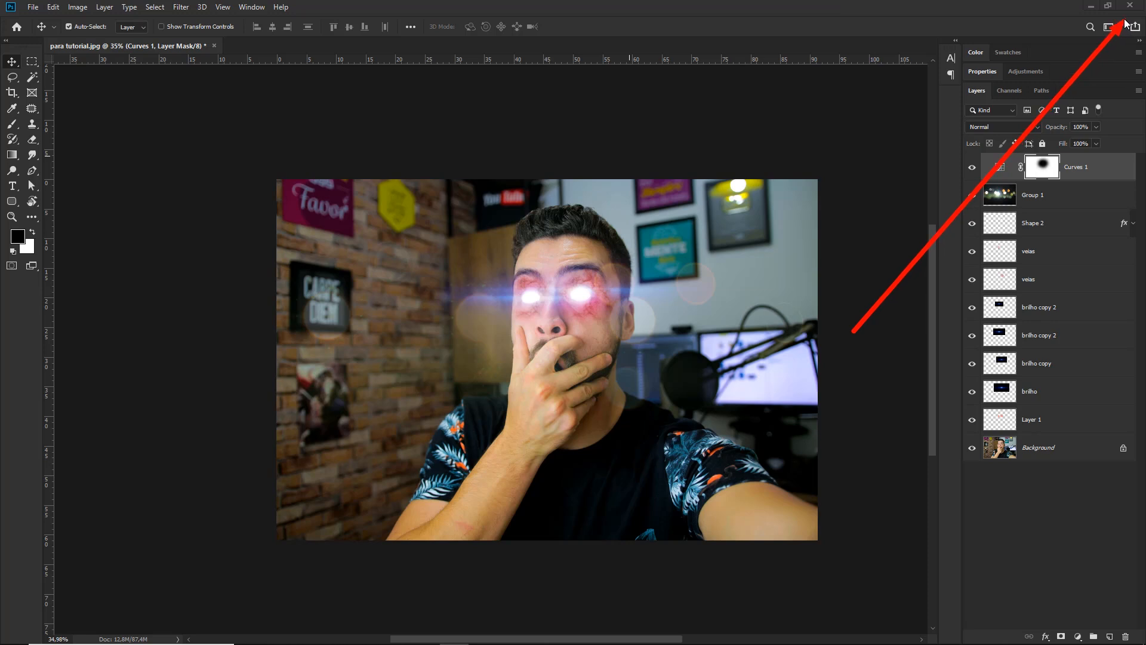
{"action": "key", "text": "ctrl"}
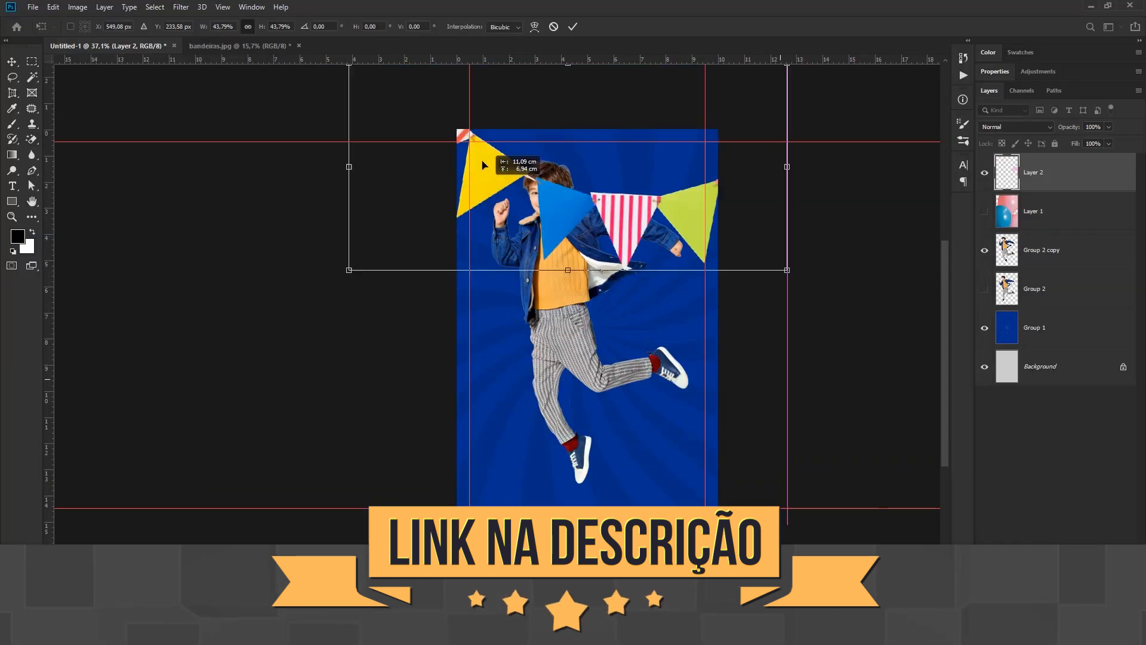
{"action": "left_click_drag", "start_coordinate": [721, 168], "coordinate": [719, 131]}
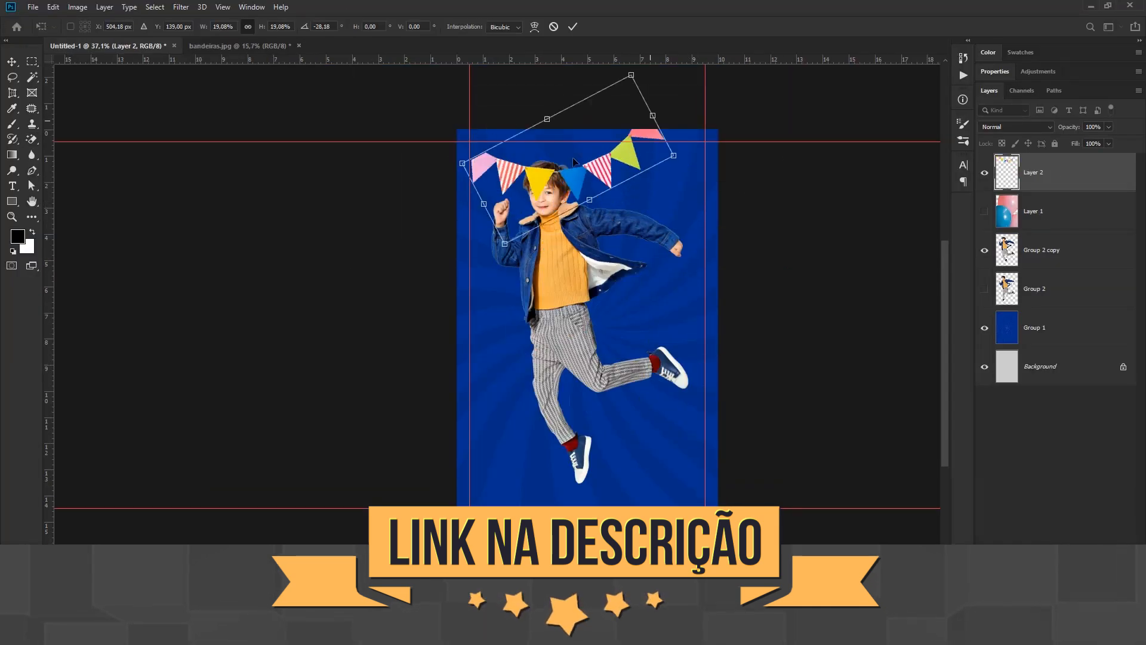